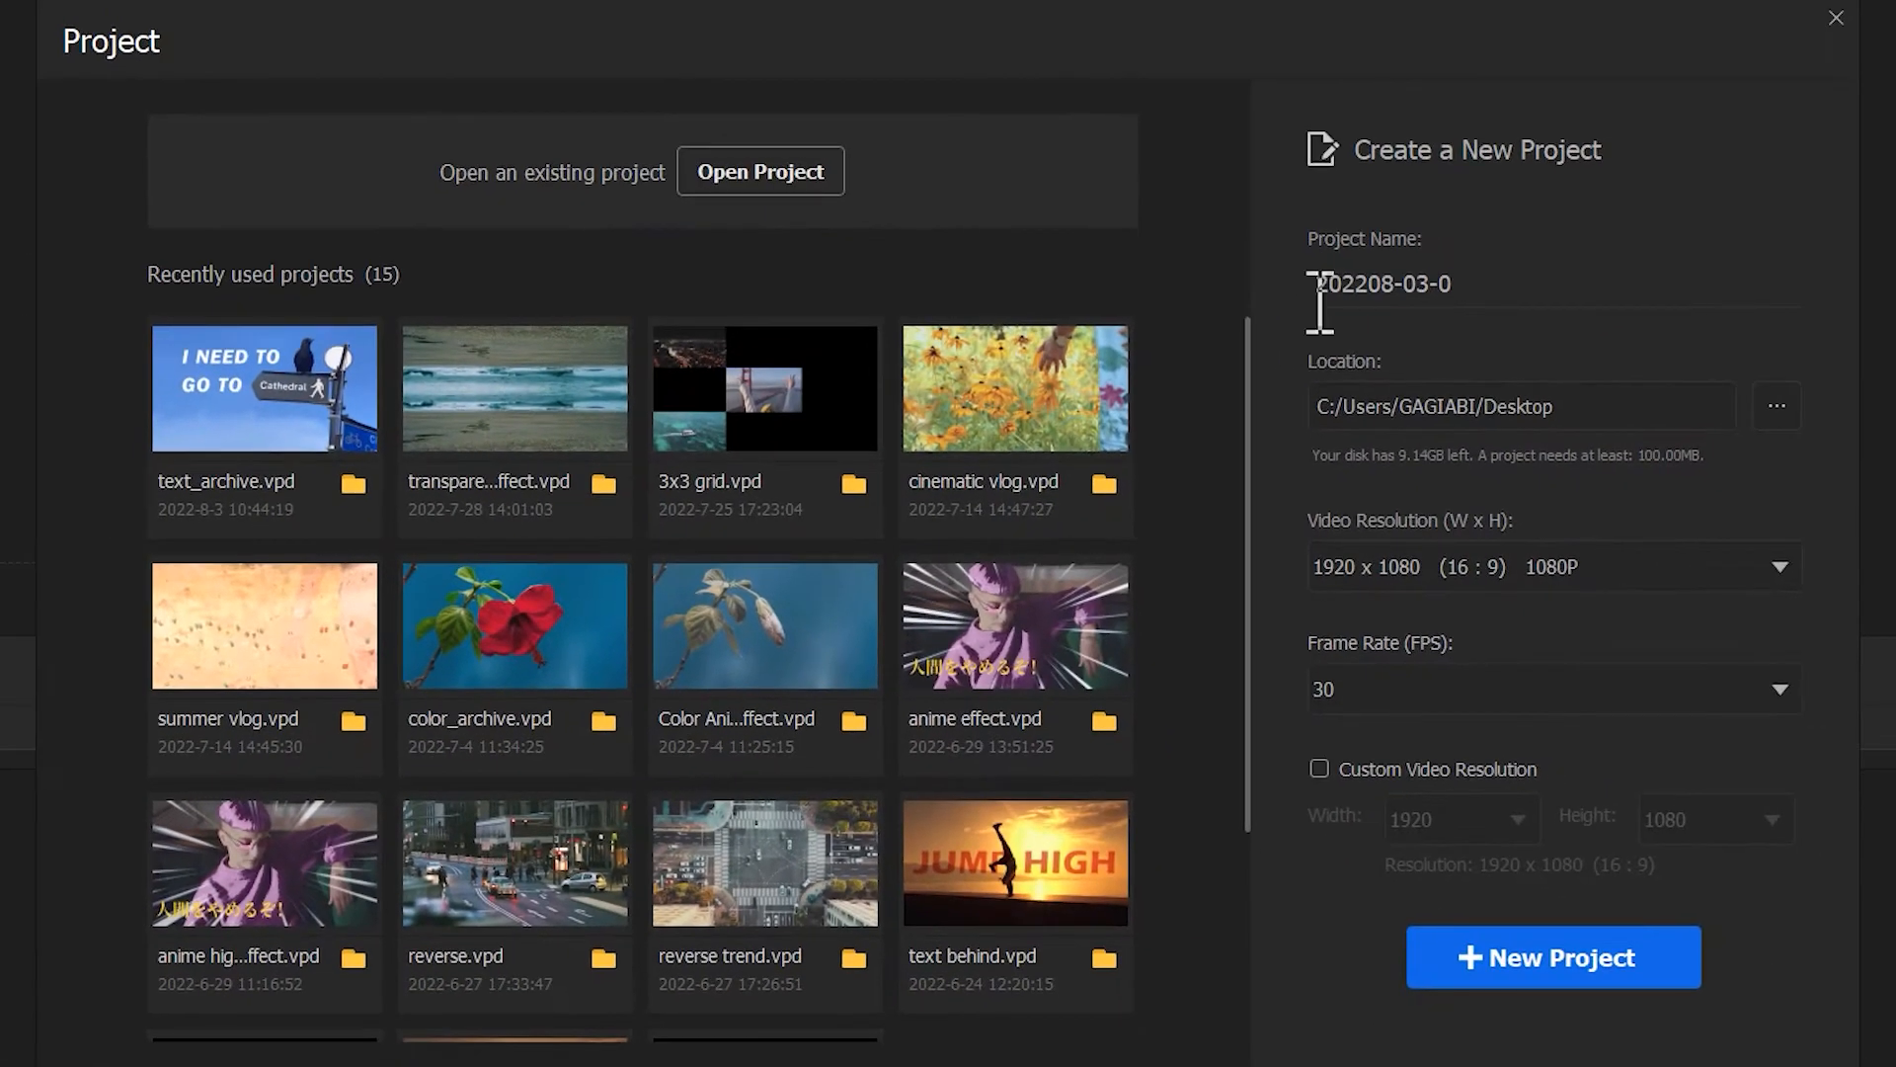
Create a new project named "text in videos"
double_click(1452, 286)
type("text in videos")
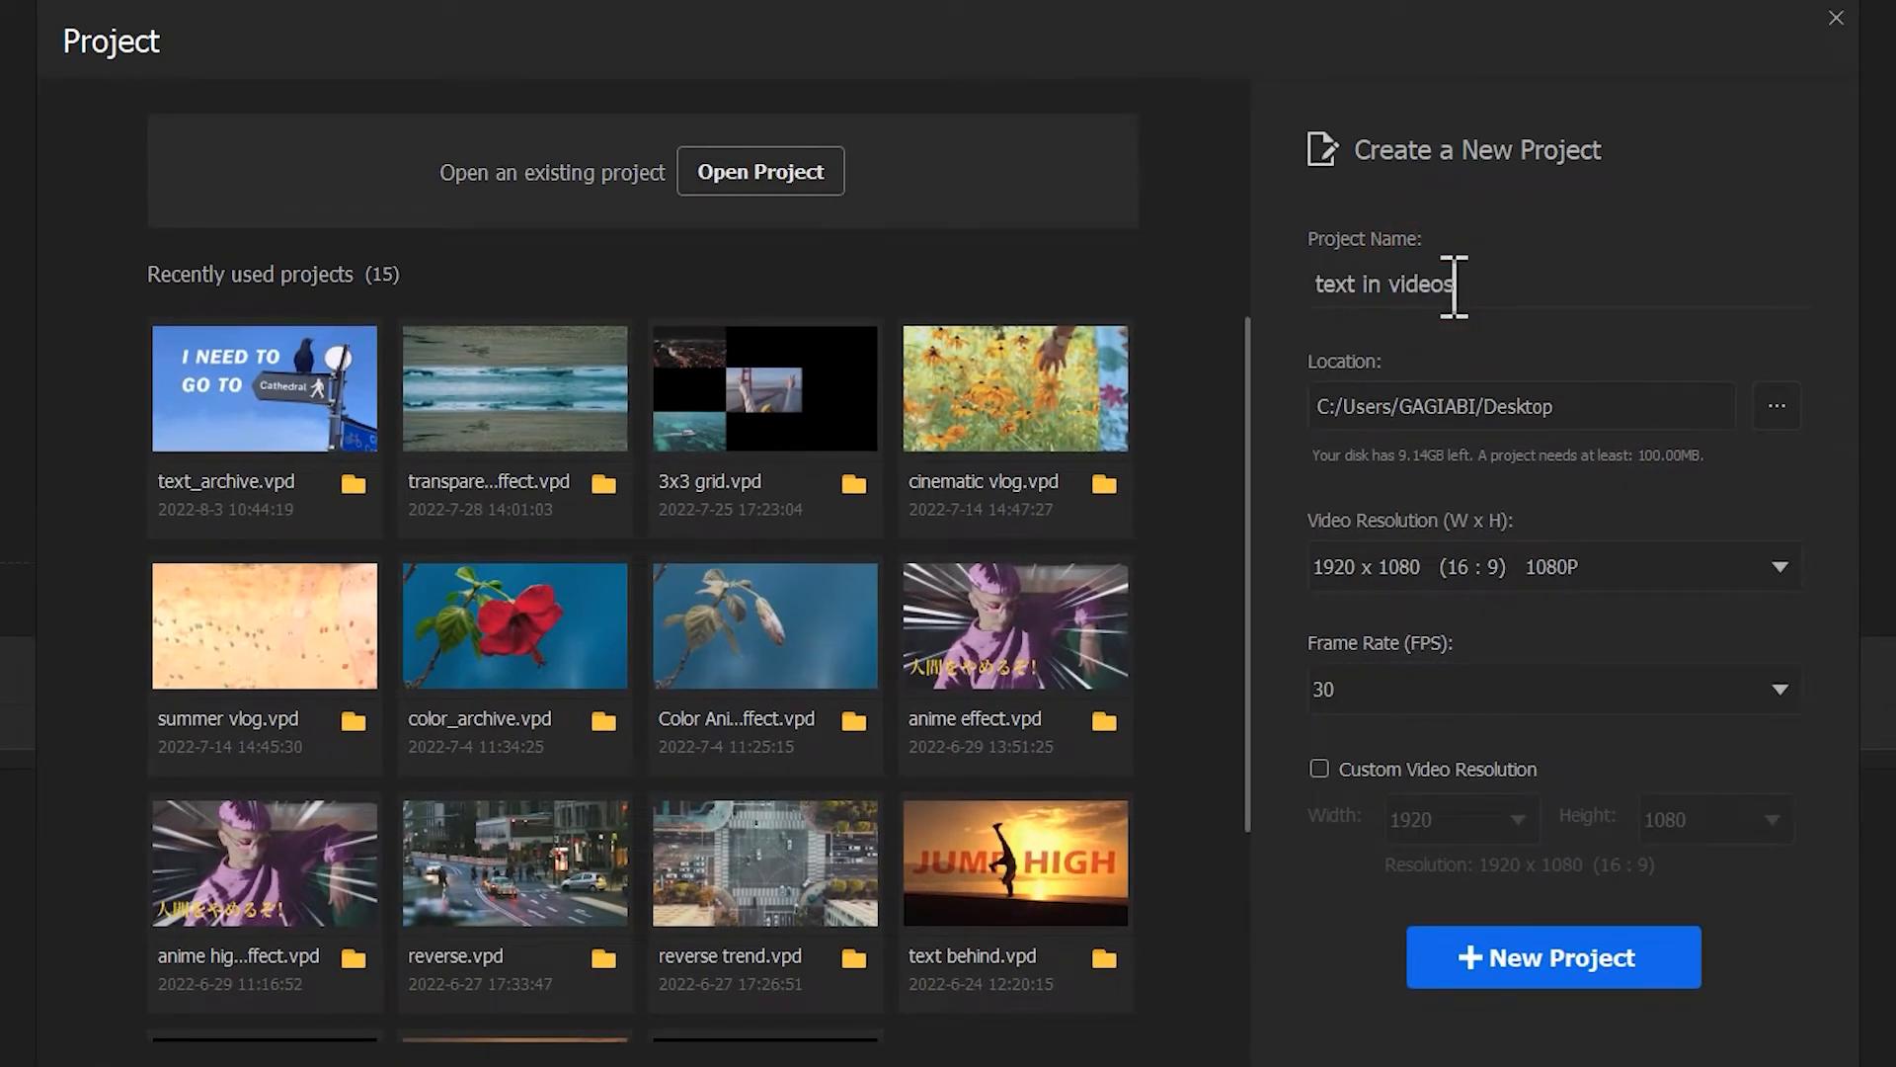
left_click(1639, 954)
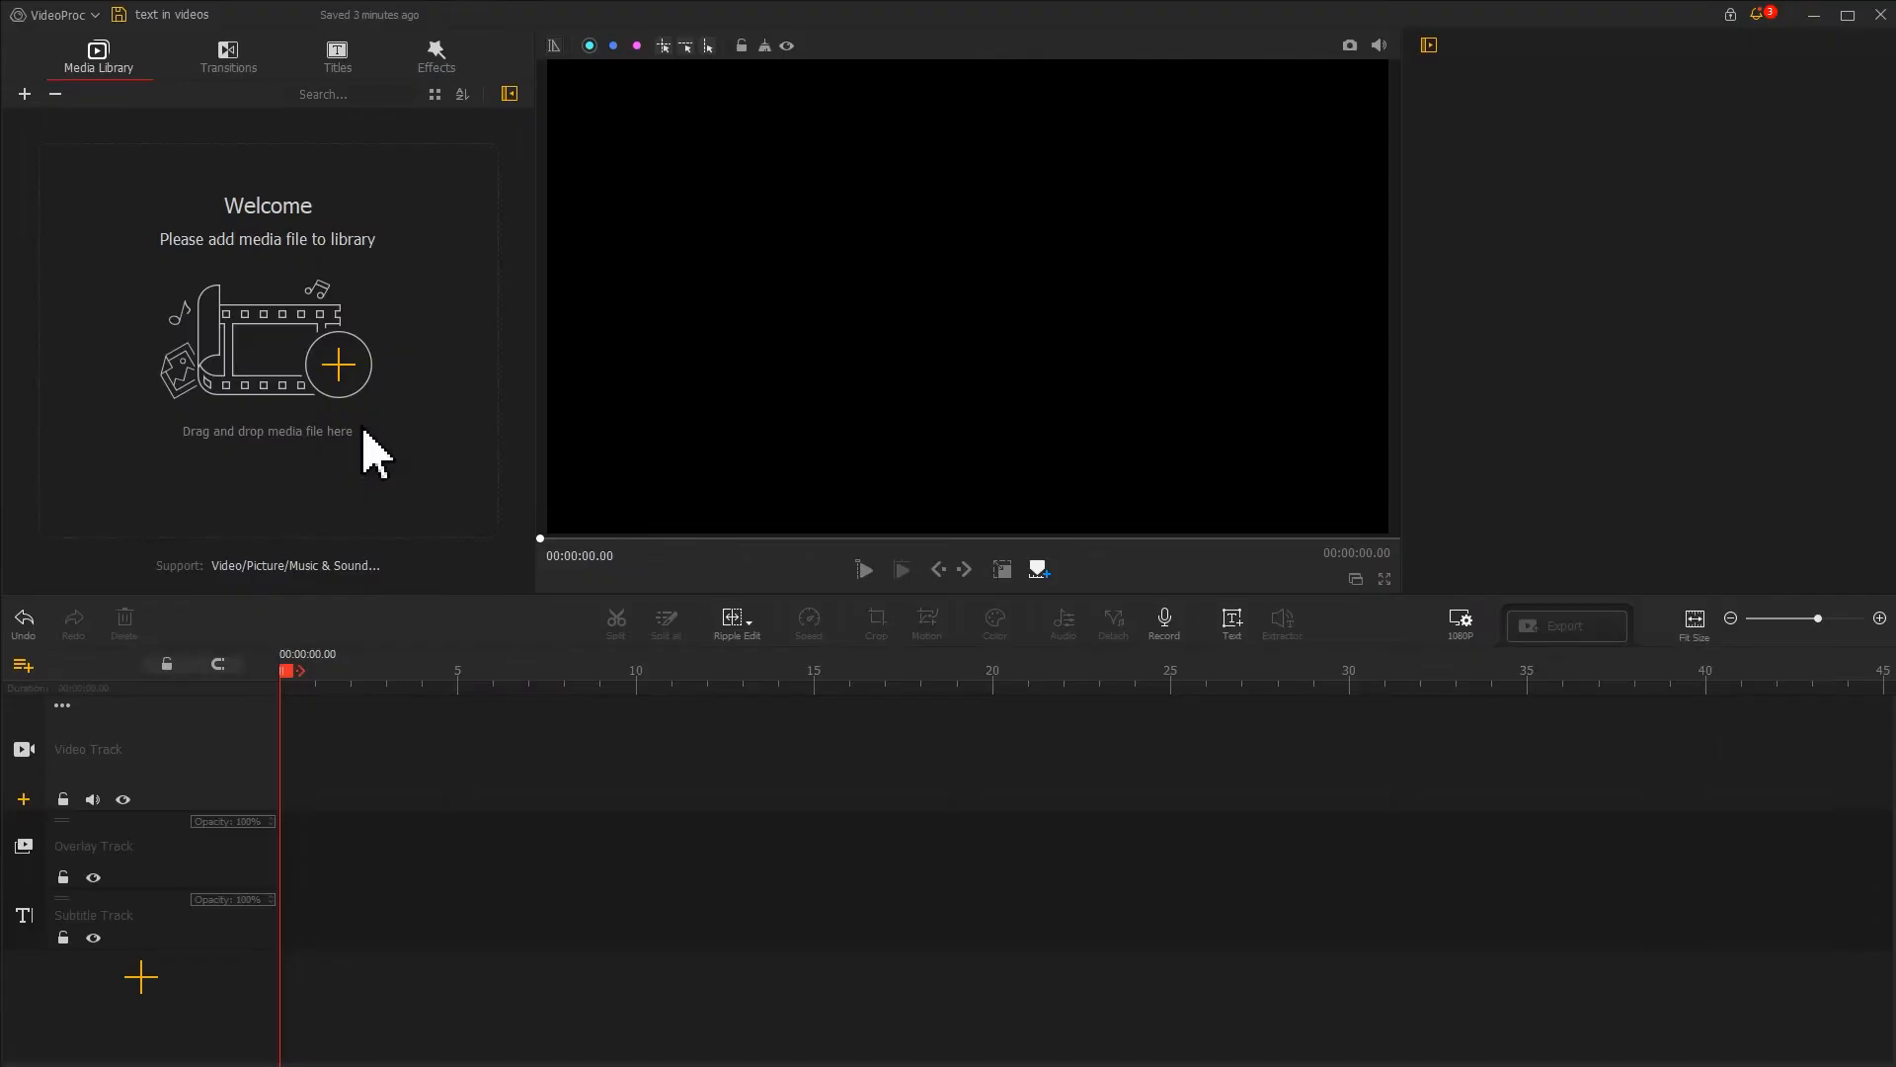
Import video1 and video2 from the footages folder into the media library
left_click(349, 385)
left_click(352, 212)
left_click(475, 177, "ctrl")
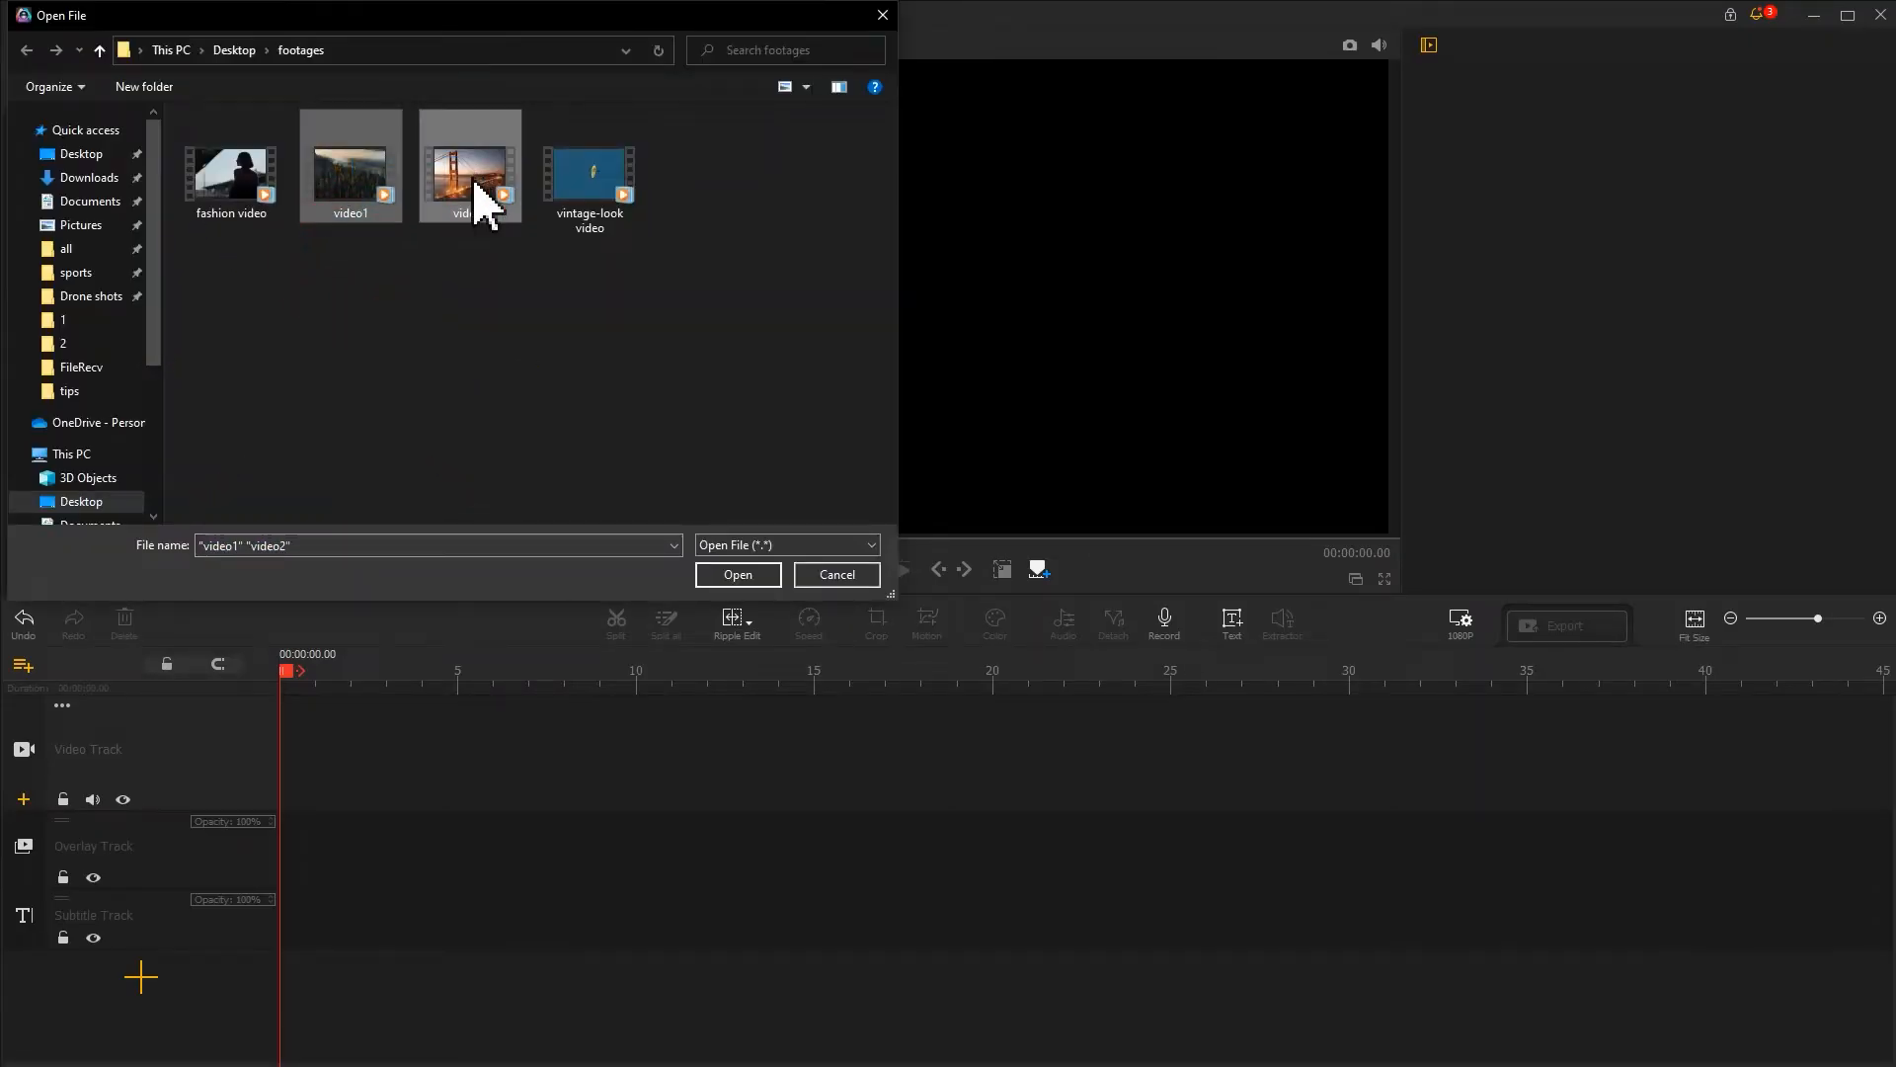
left_click(731, 575)
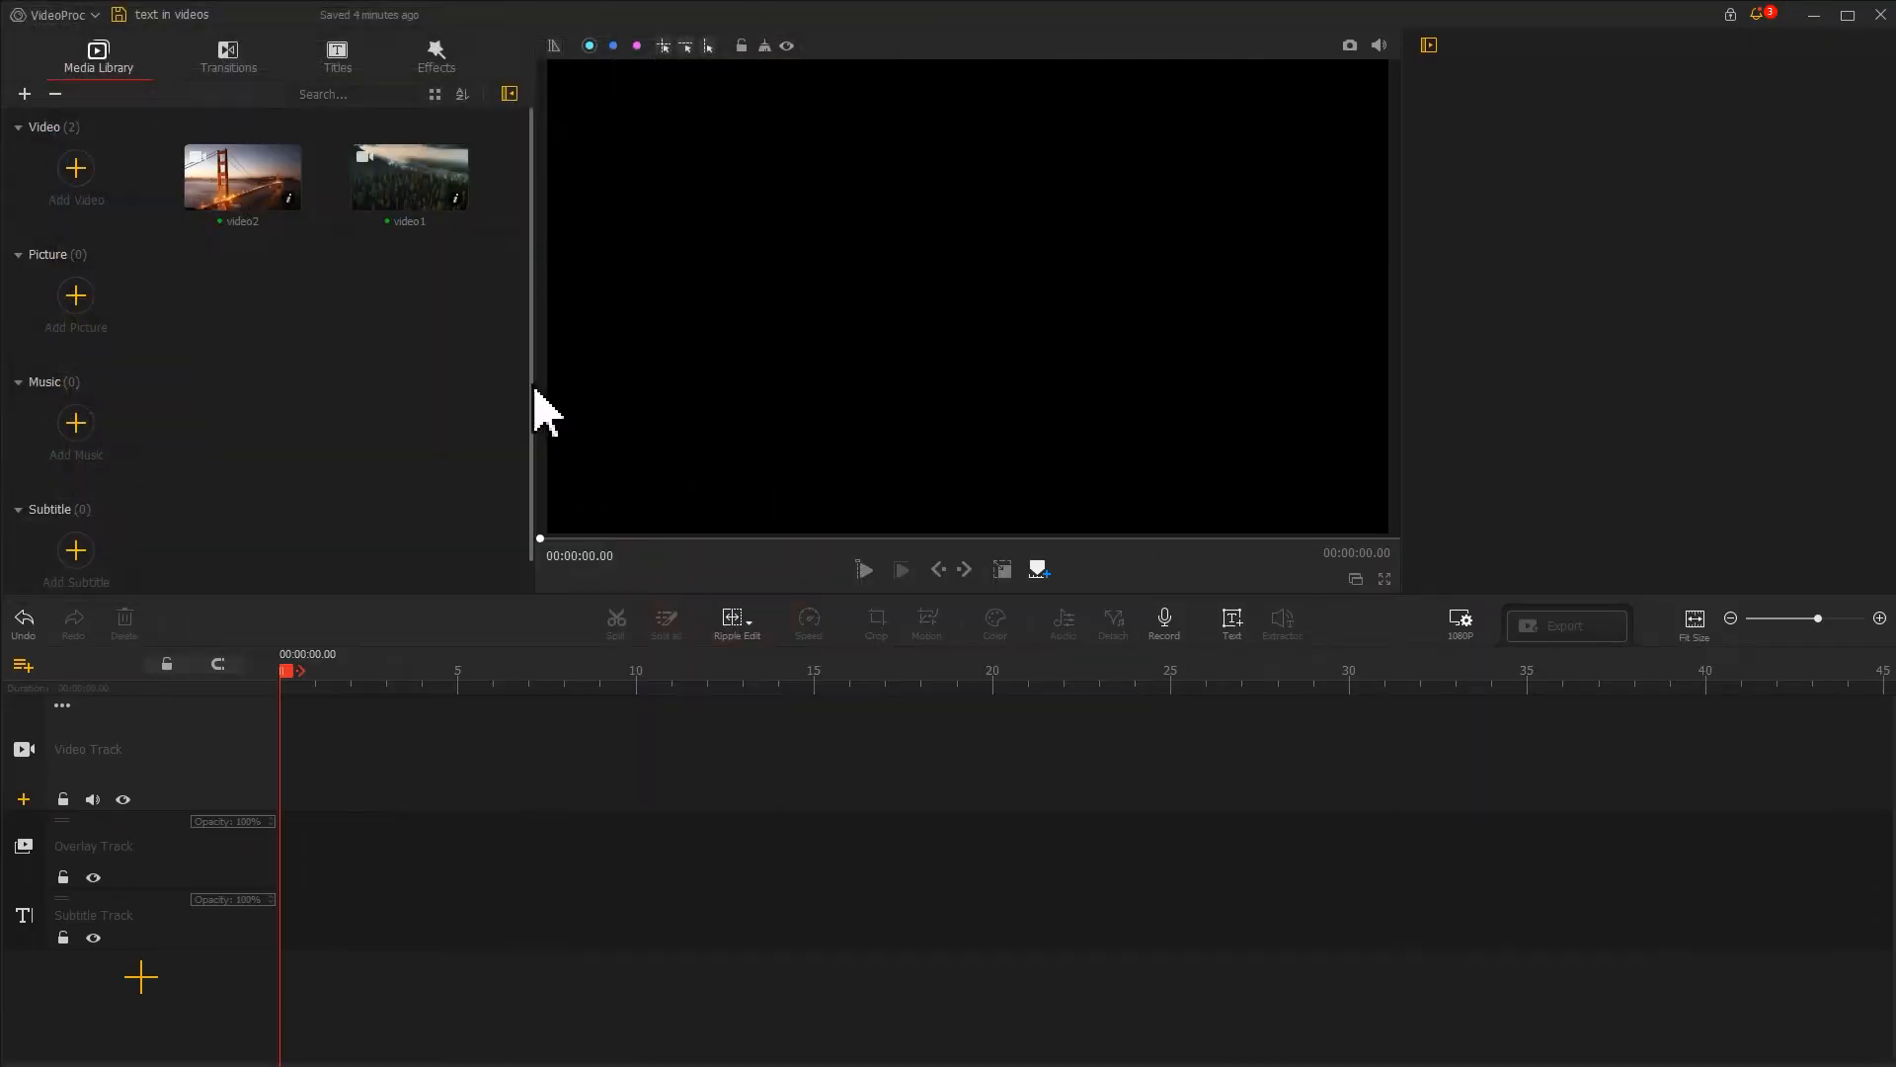
Place video1 at the start of the video track and add a text clip spanning its full length
left_click_drag(414, 194, 271, 758)
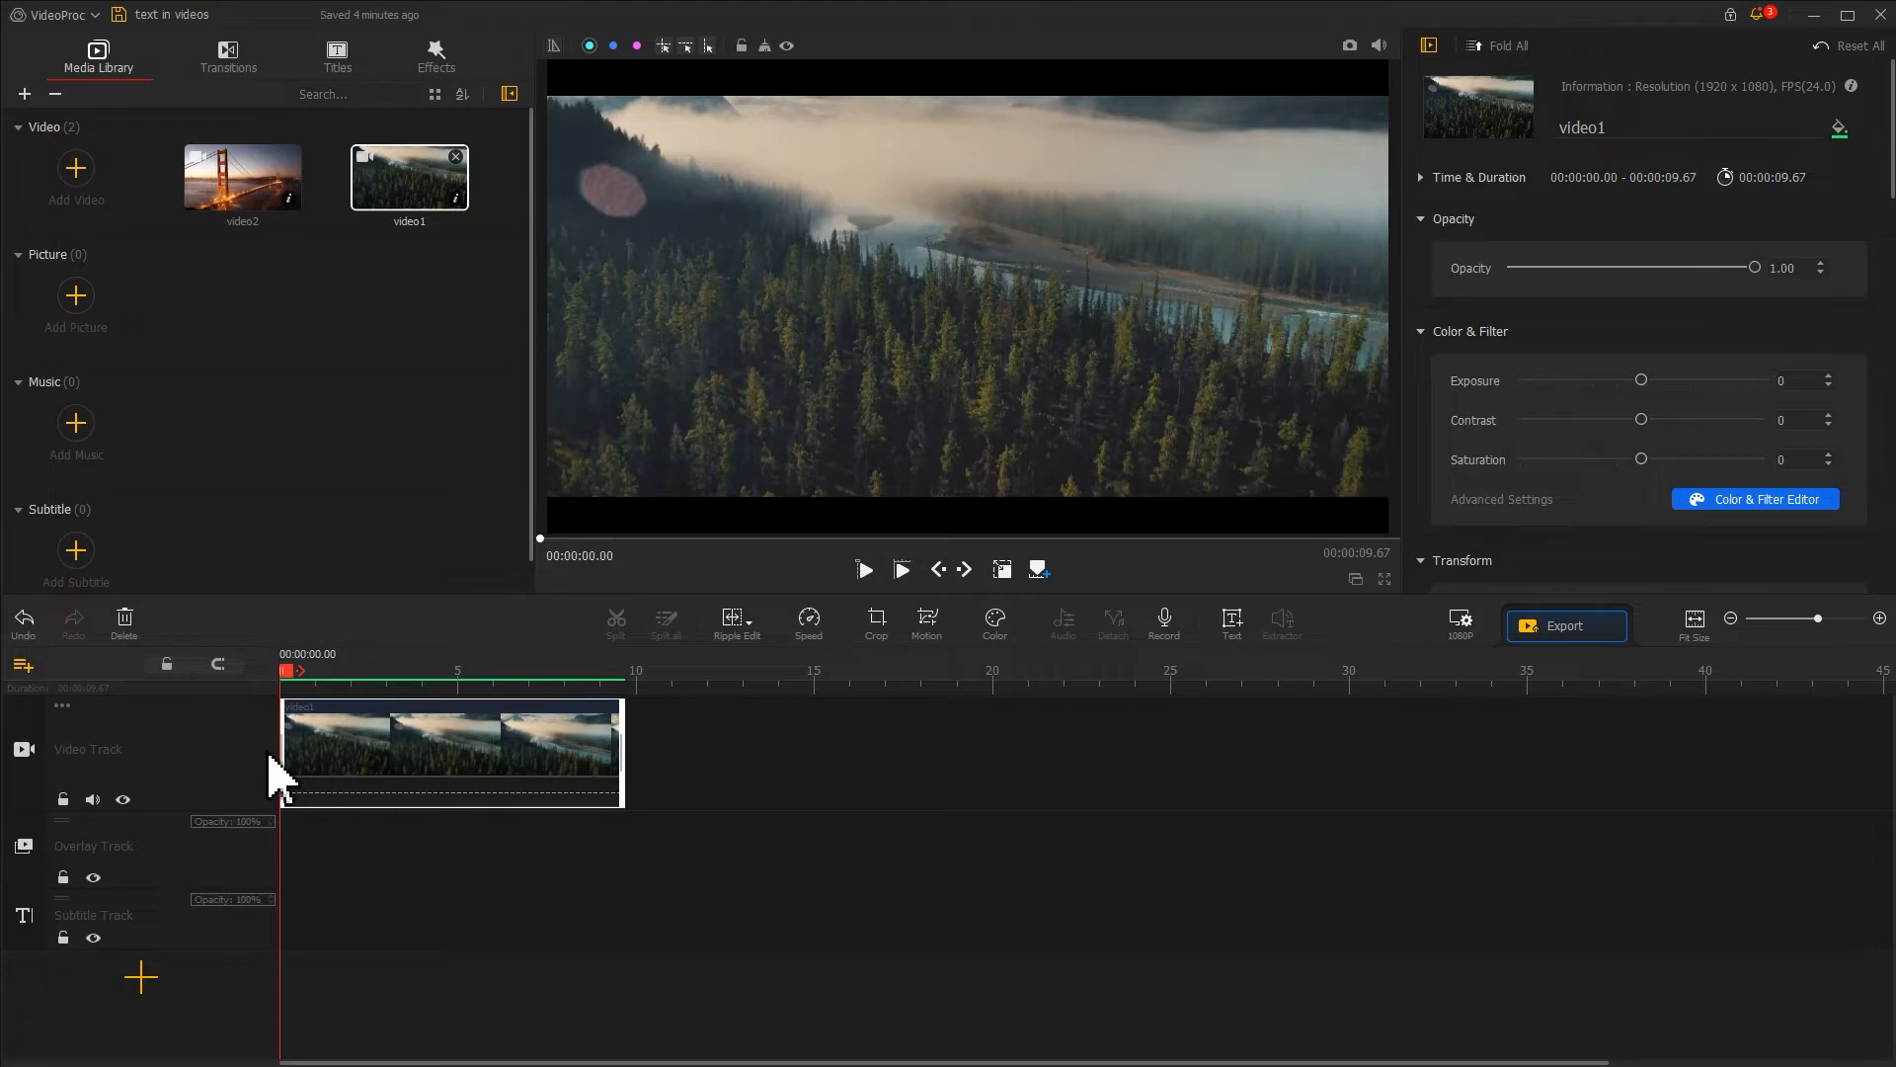
left_click(1230, 623)
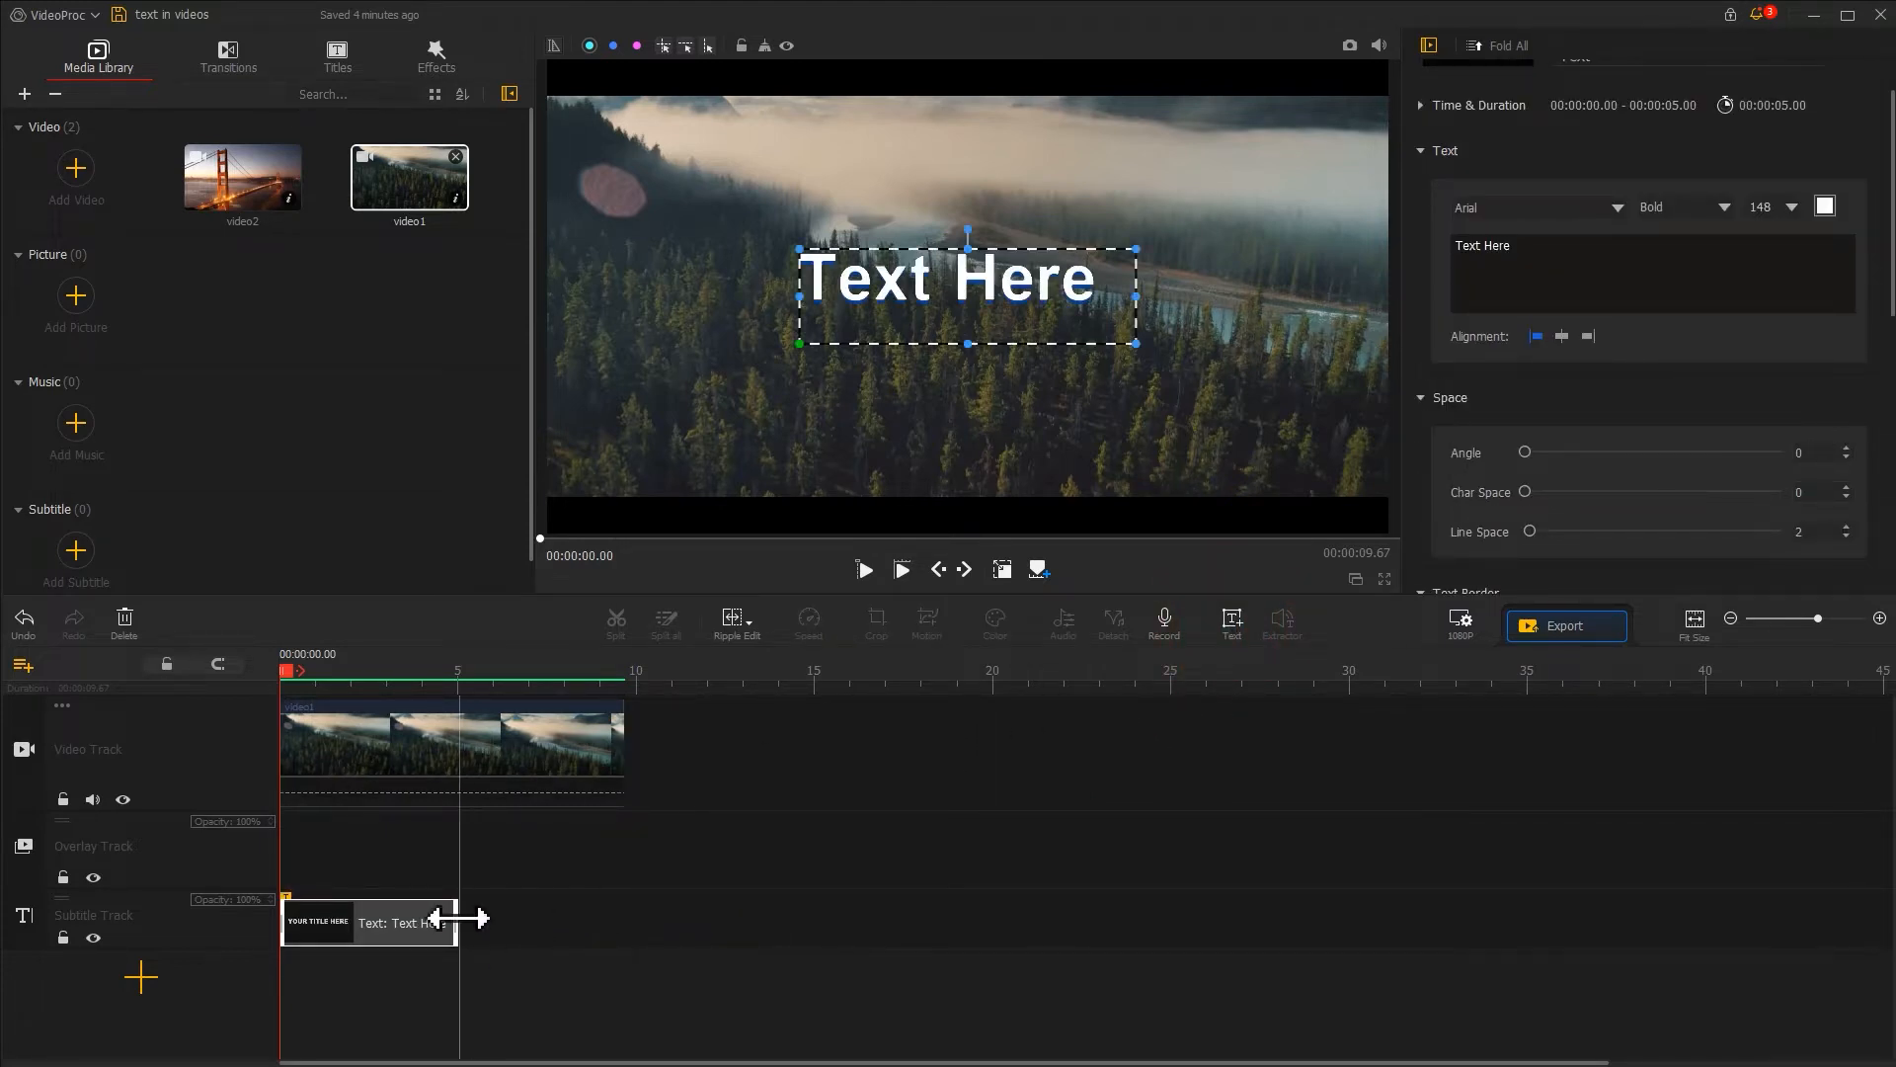
left_click_drag(456, 919, 622, 918)
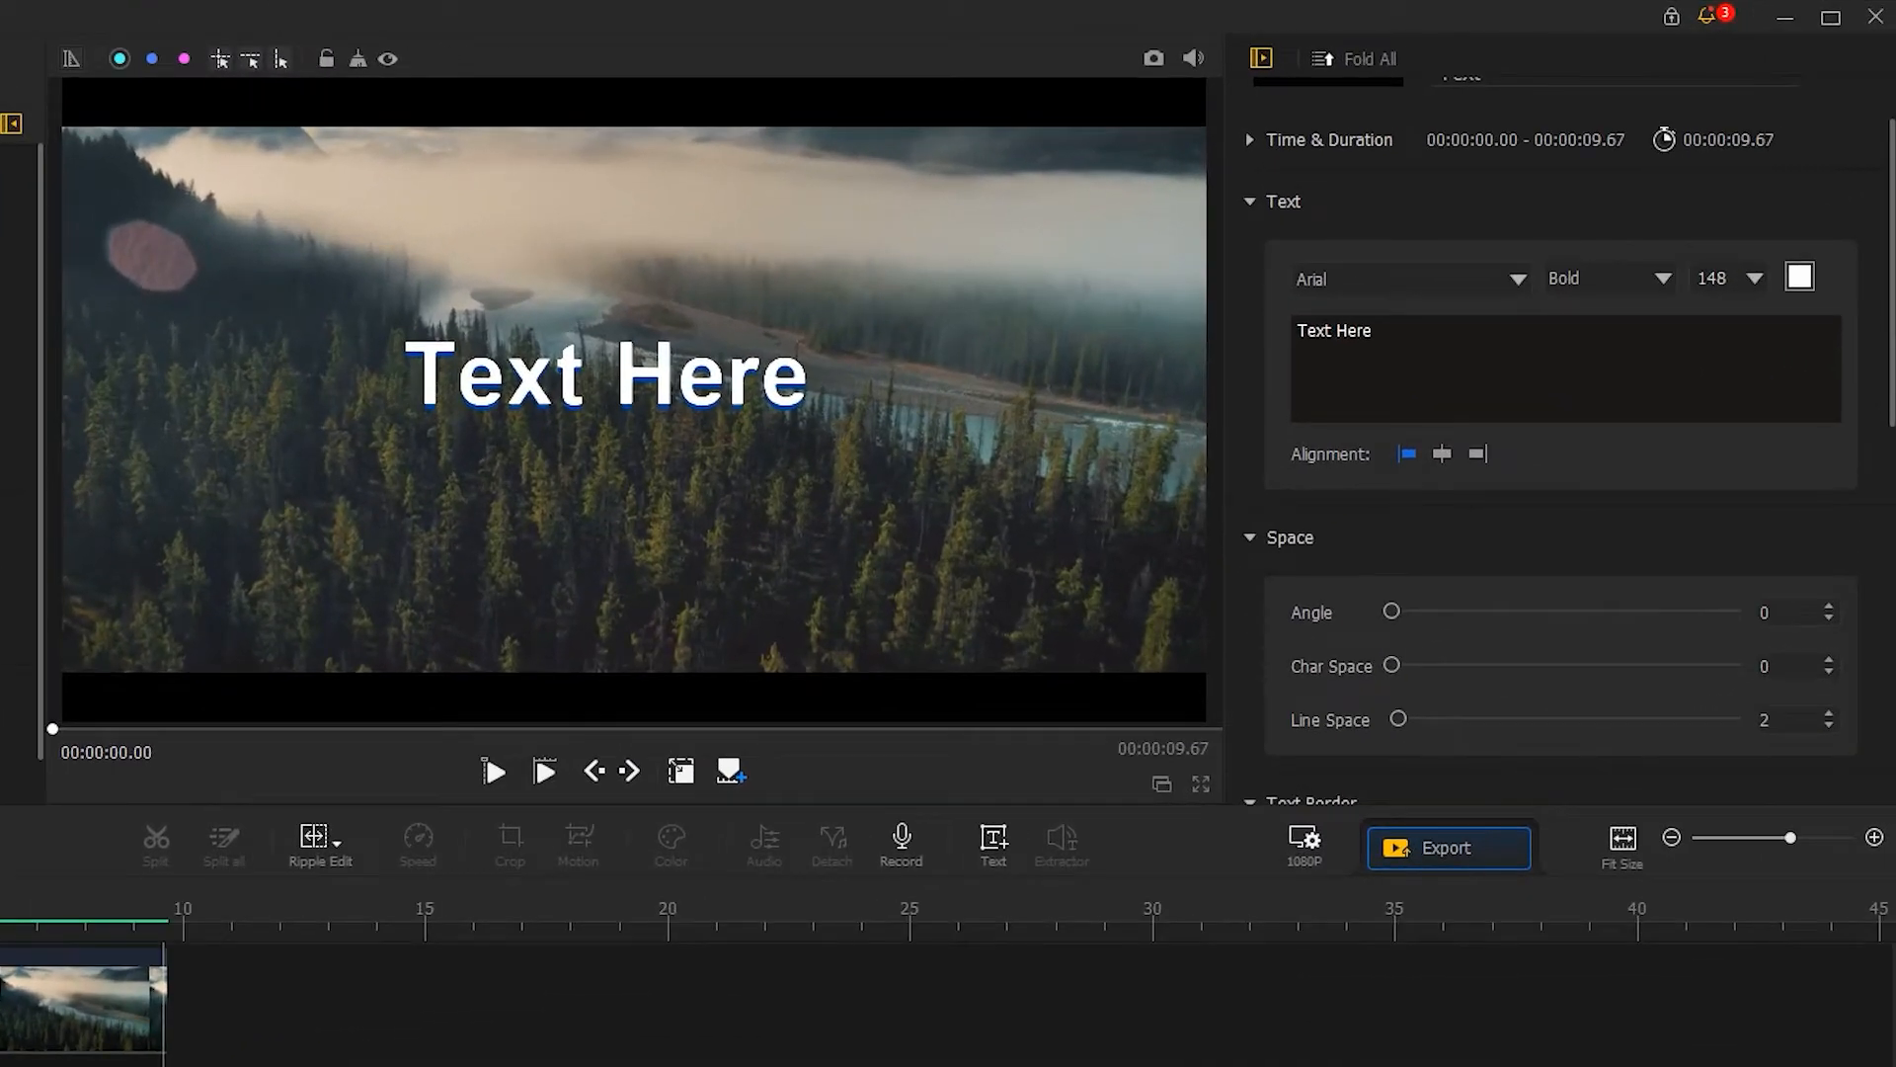
Replace the placeholder text with THE WEST FOREST and set its font to Century Gothic
left_click_drag(1414, 341, 1278, 332)
type("THE WEST FOREST")
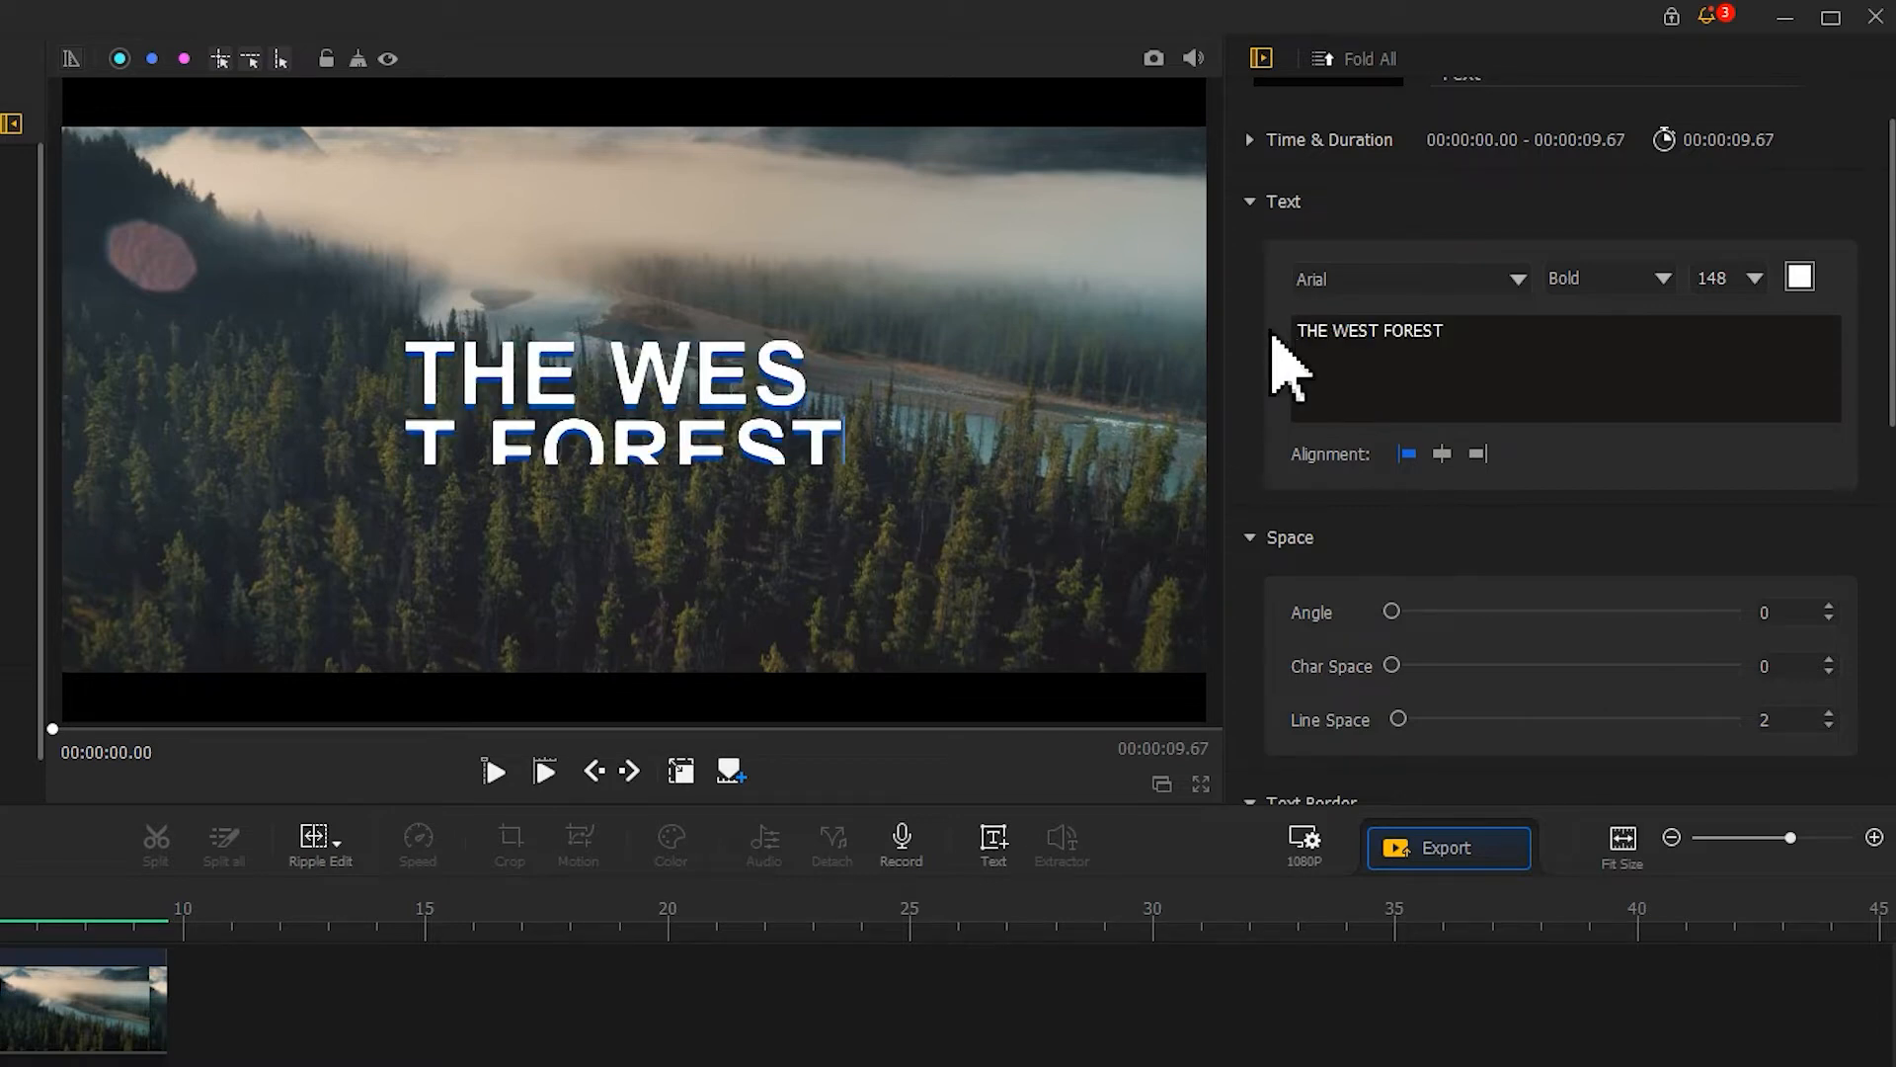
left_click(1353, 278)
scroll(1444, 553, "down", 2)
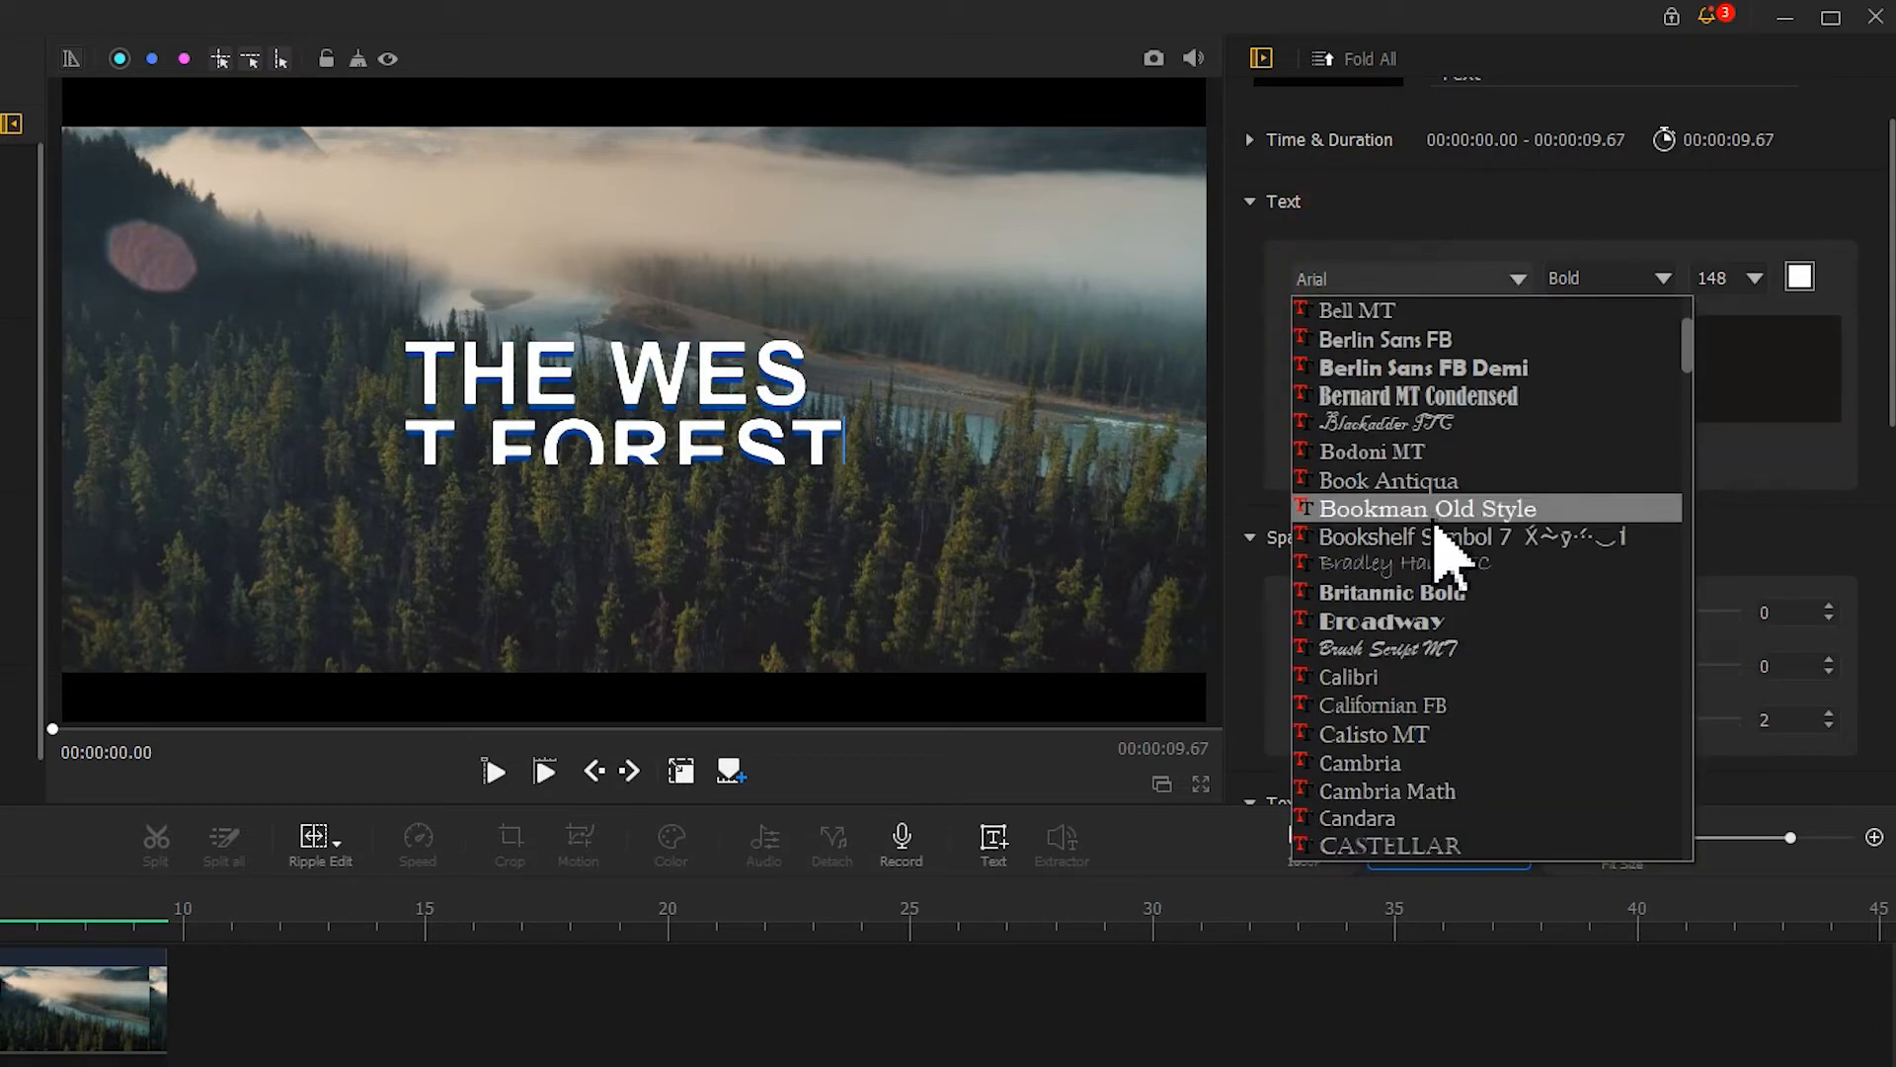
scroll(1437, 526, "down", 2)
left_click(1496, 765)
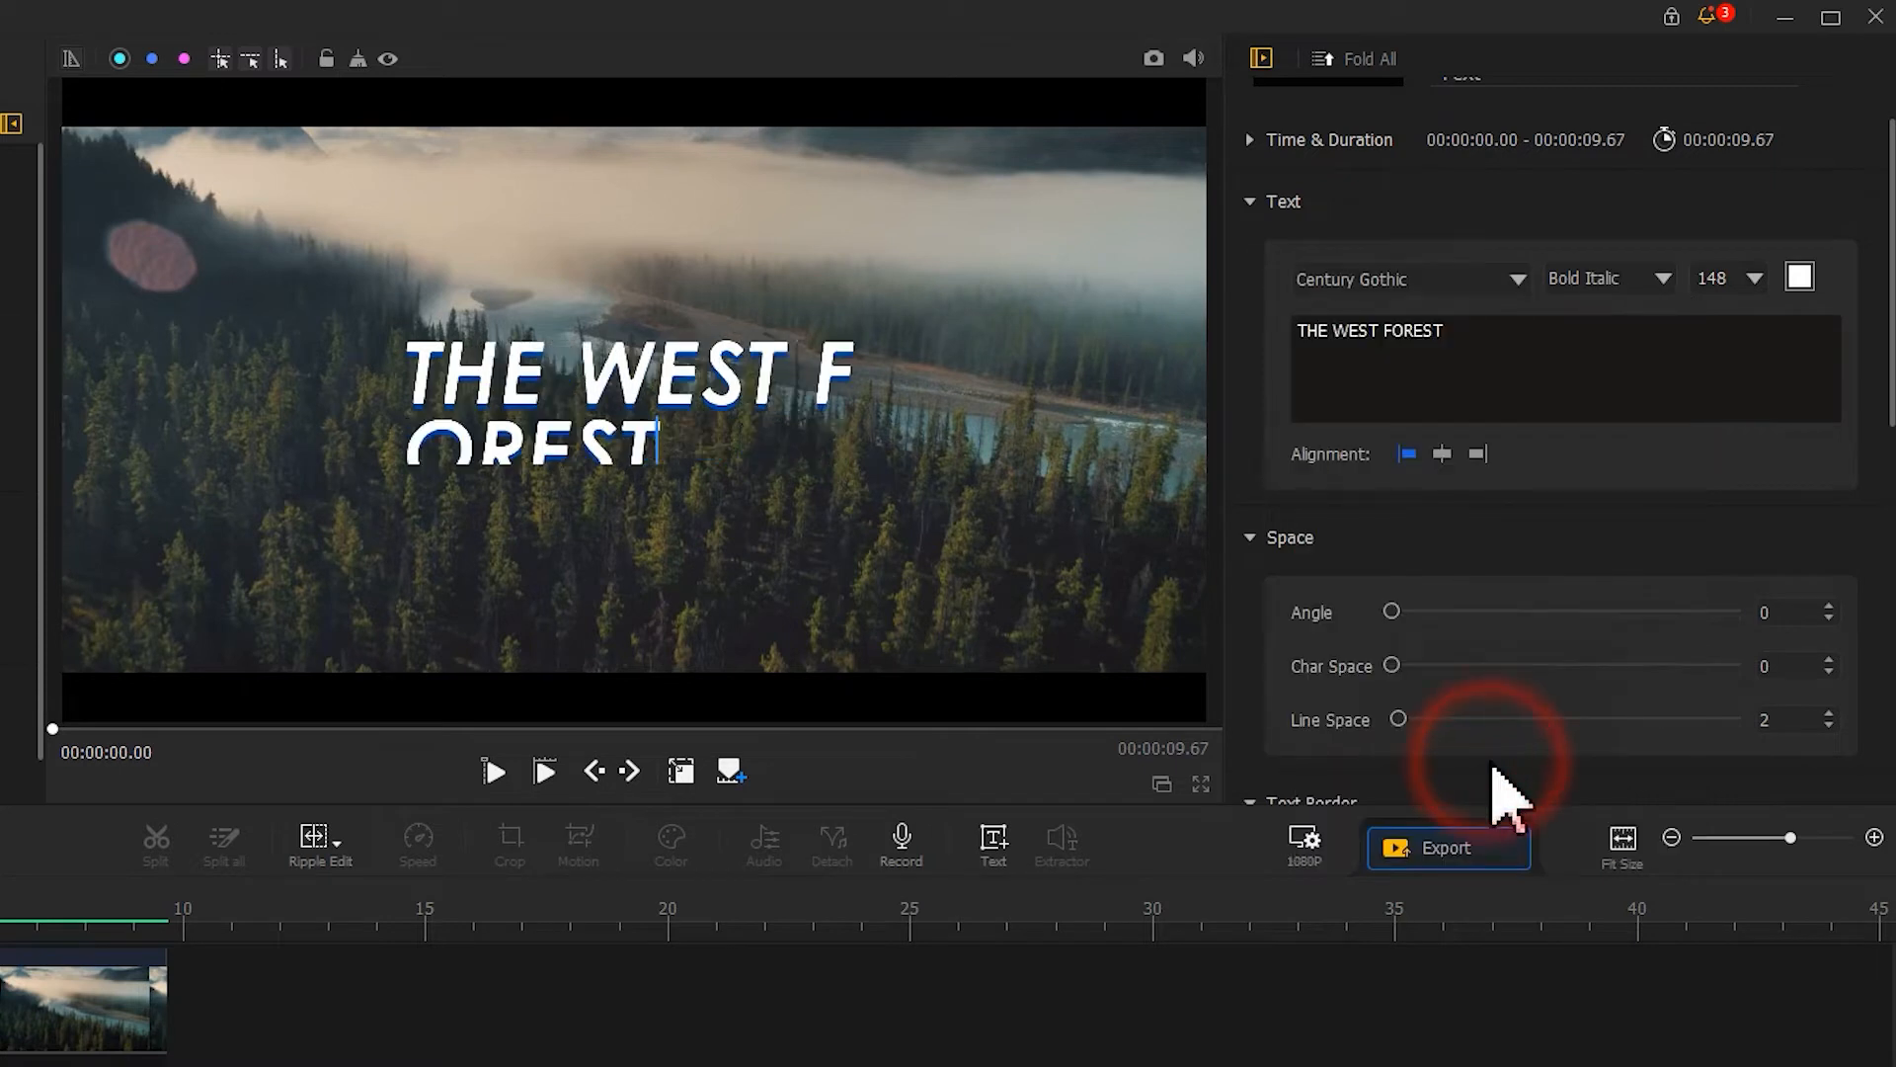
Format the THE WEST FOREST title as Bold, size 49, with centre alignment
left_click(1592, 280)
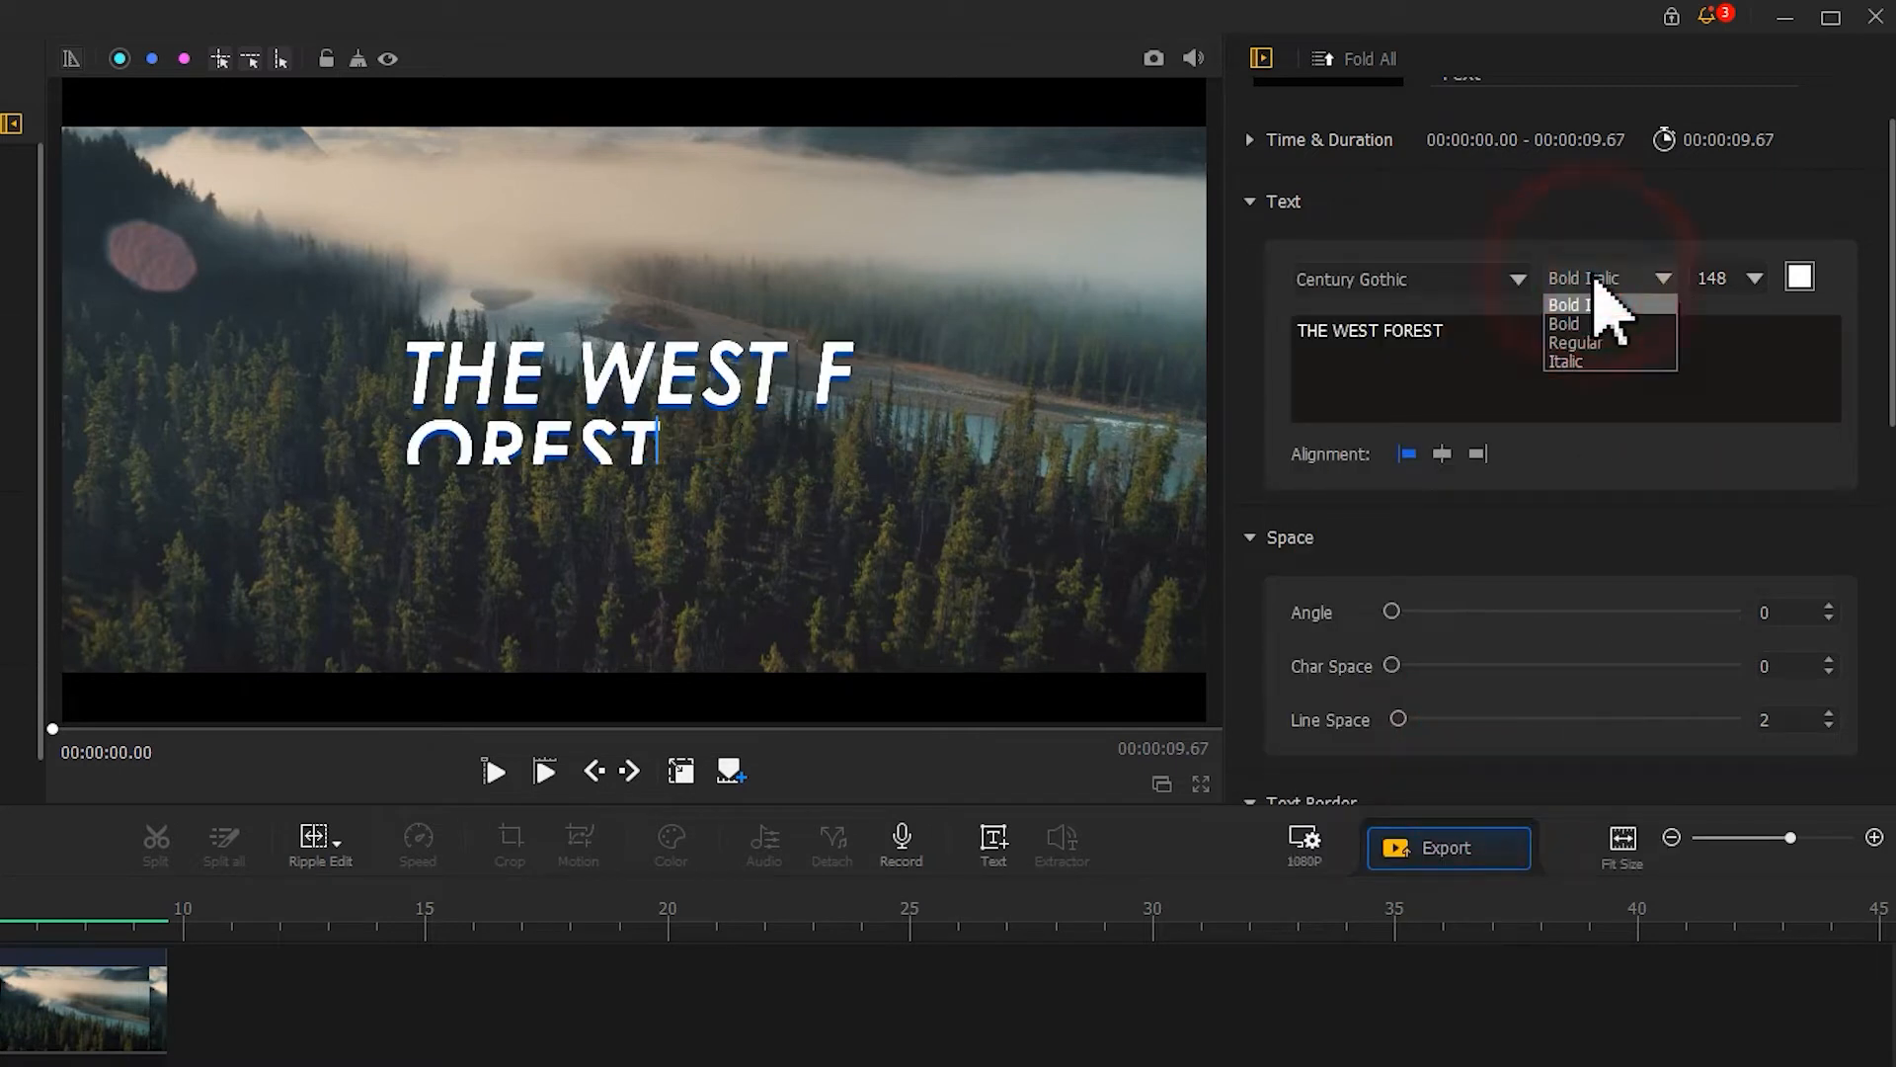
left_click(1610, 323)
left_click(1739, 277)
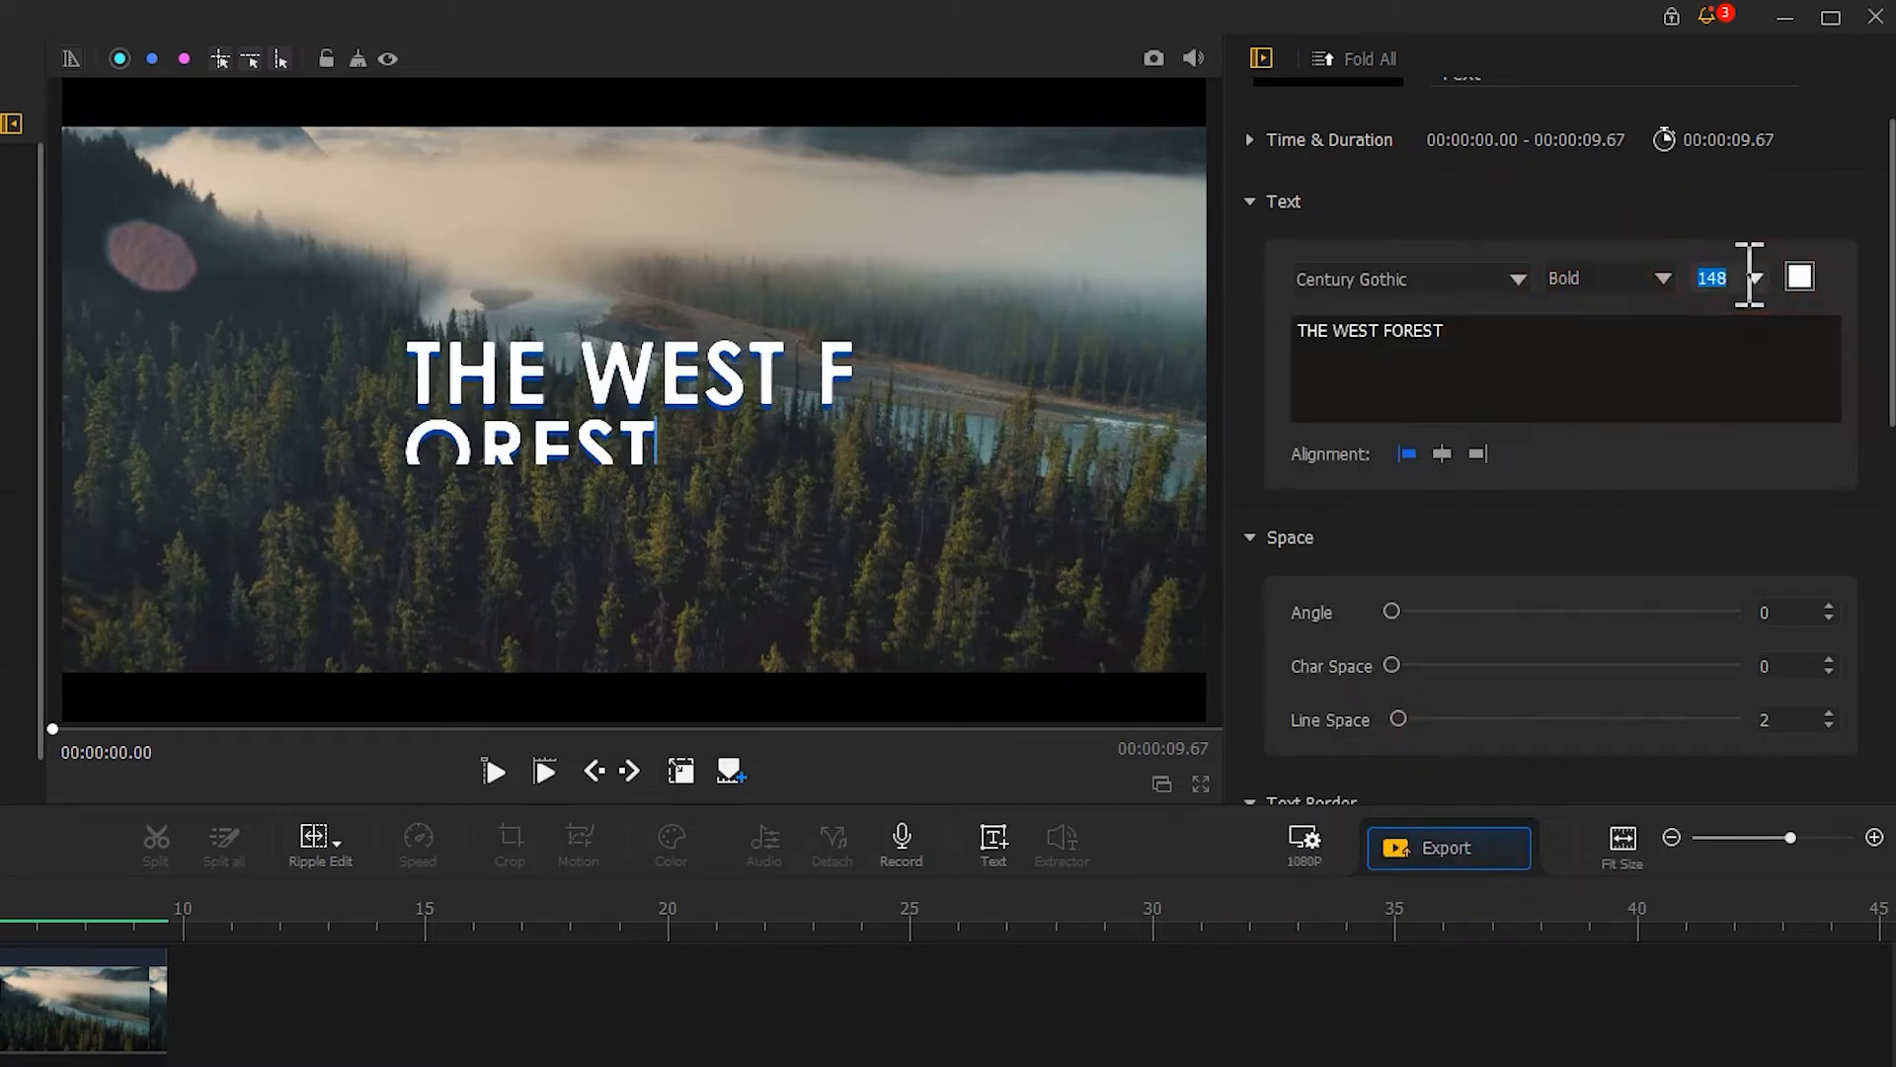
type("49")
left_click(1444, 456)
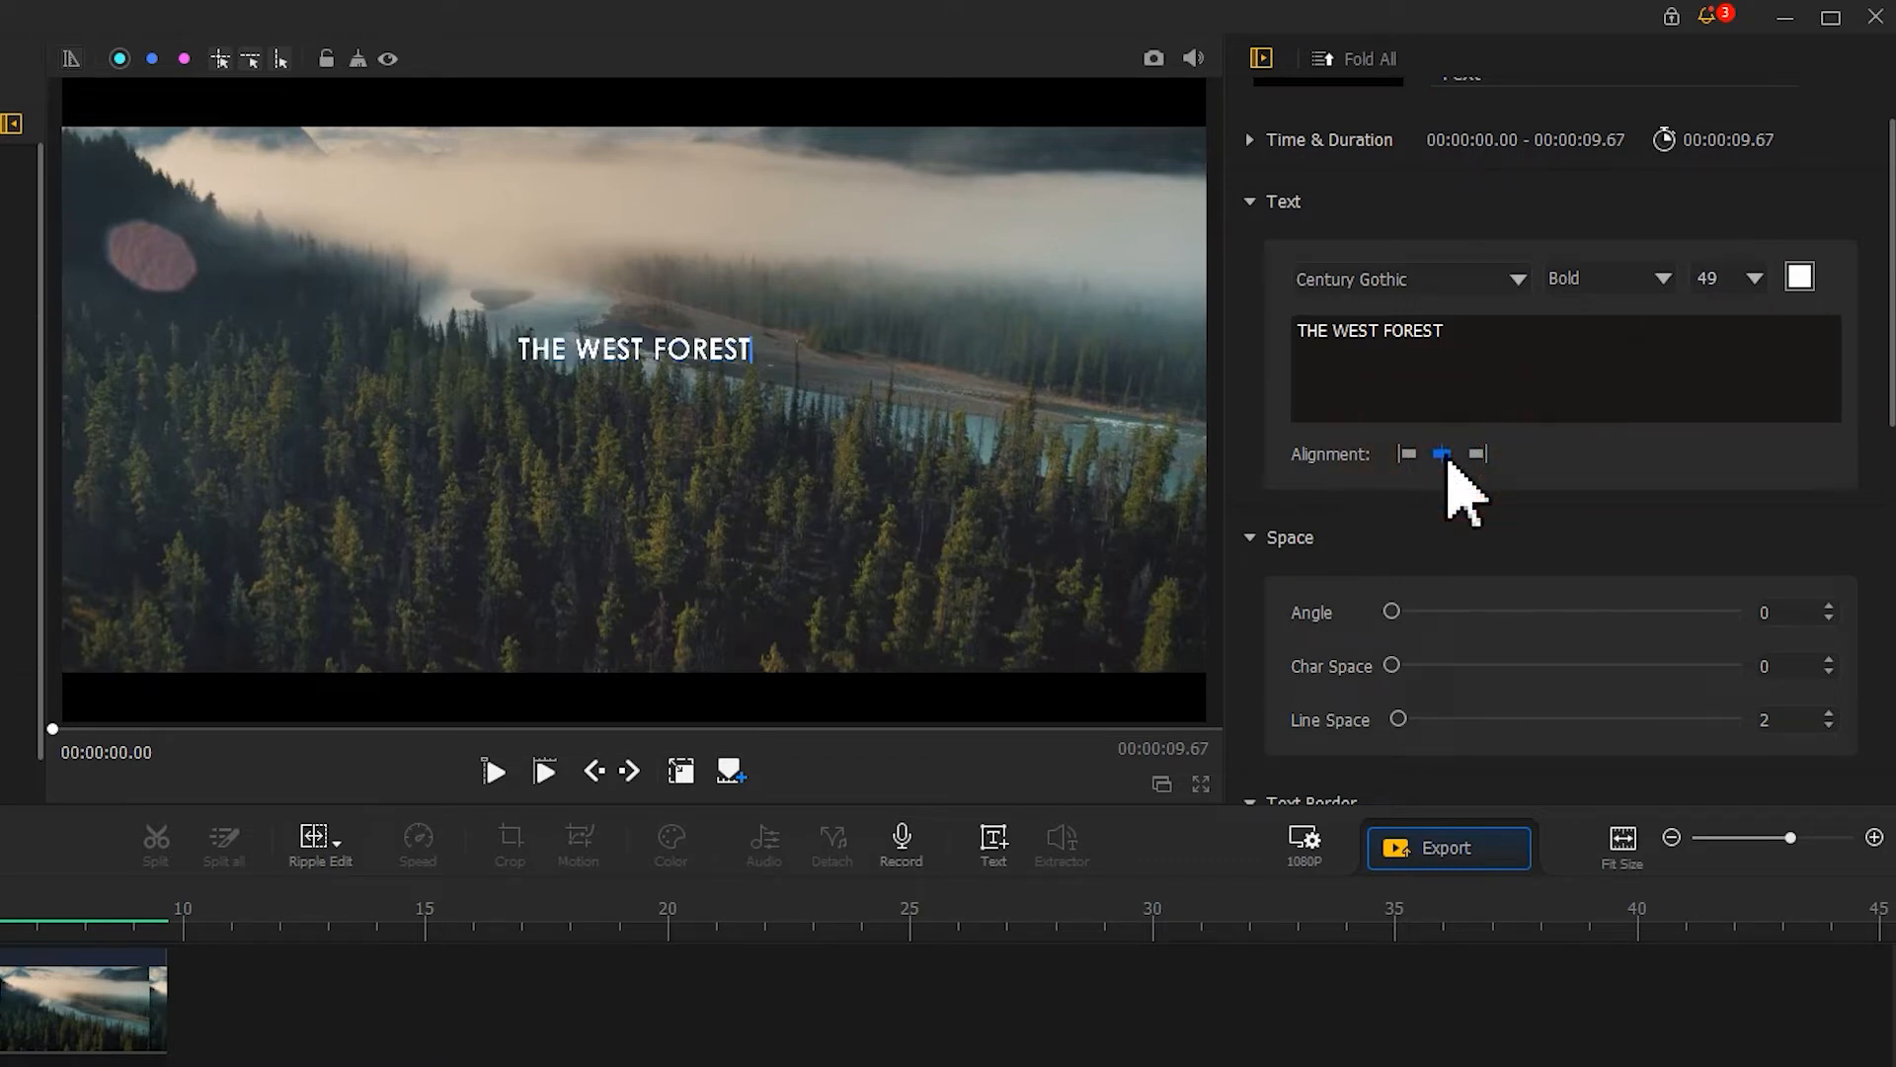
Move the THE WEST FOREST title slightly lower so it sits around the middle of the frame
left_click(683, 775)
left_click_drag(655, 389, 675, 439)
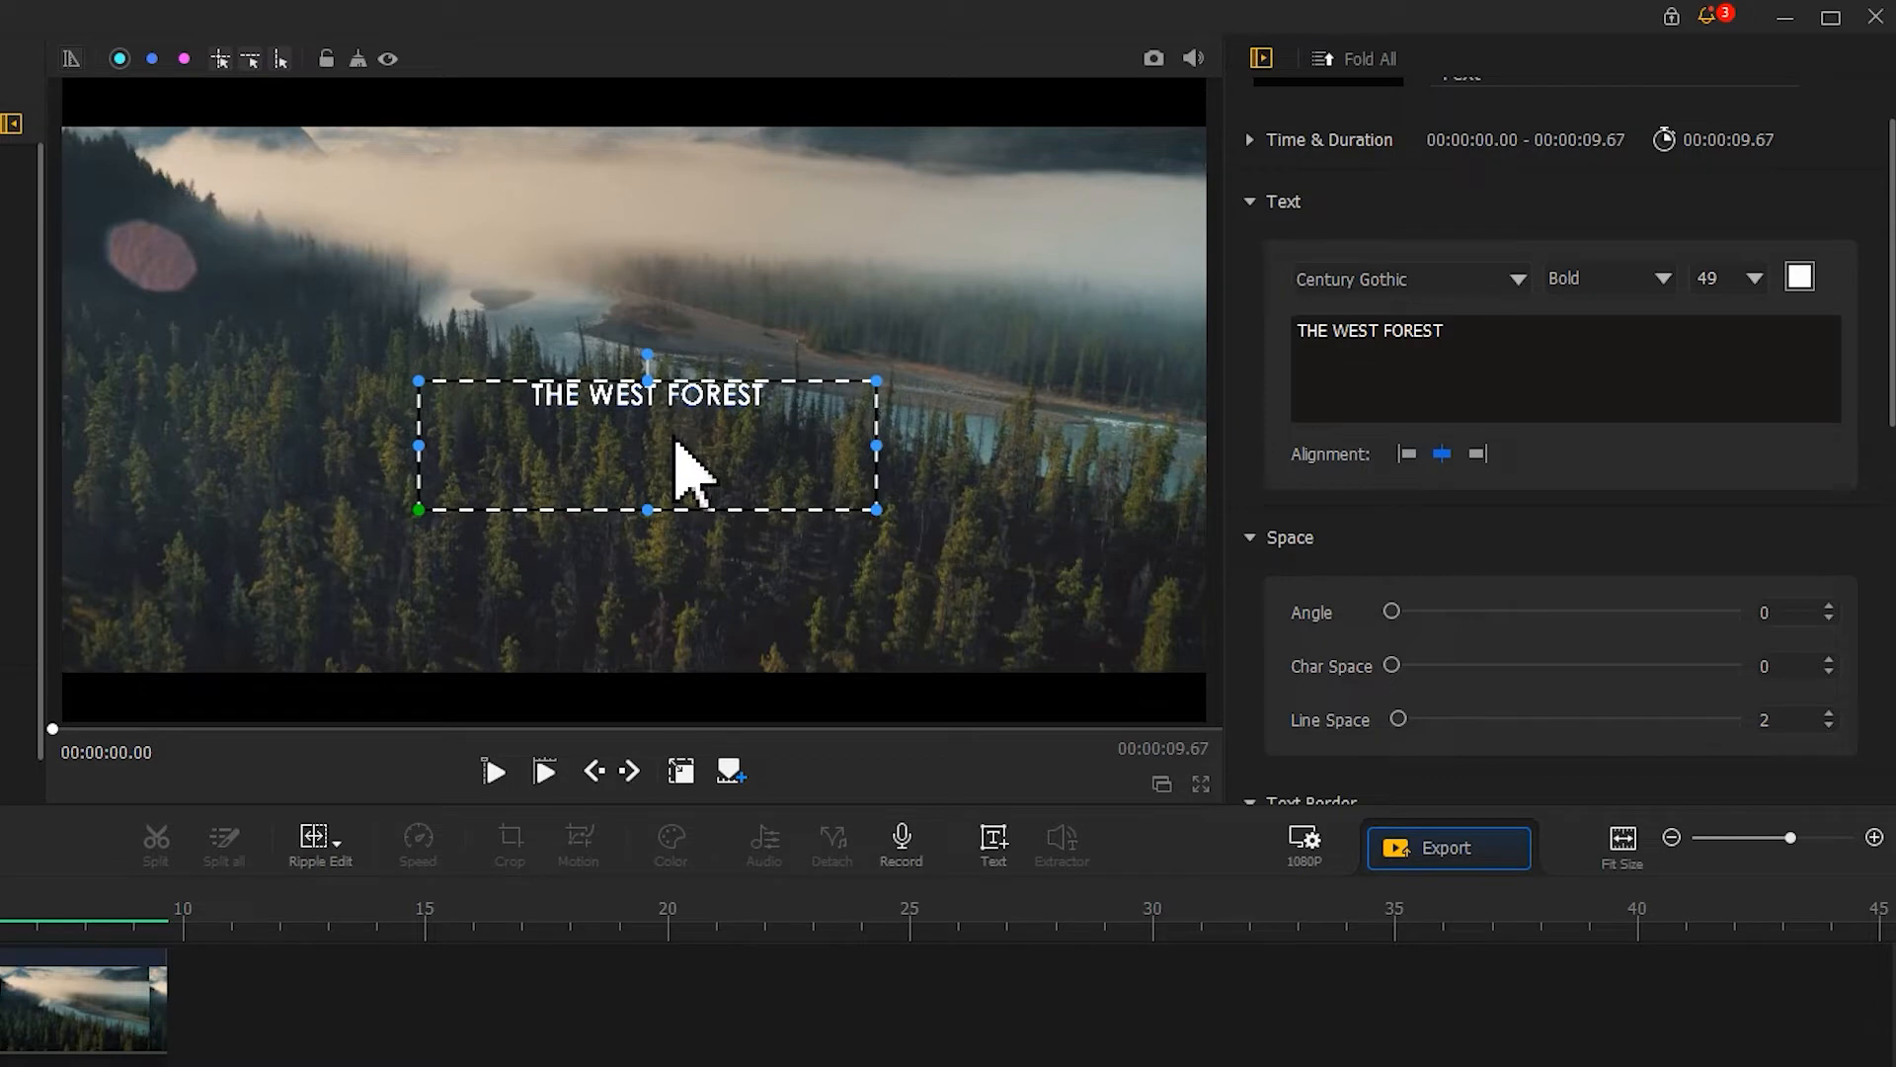
left_click(680, 772)
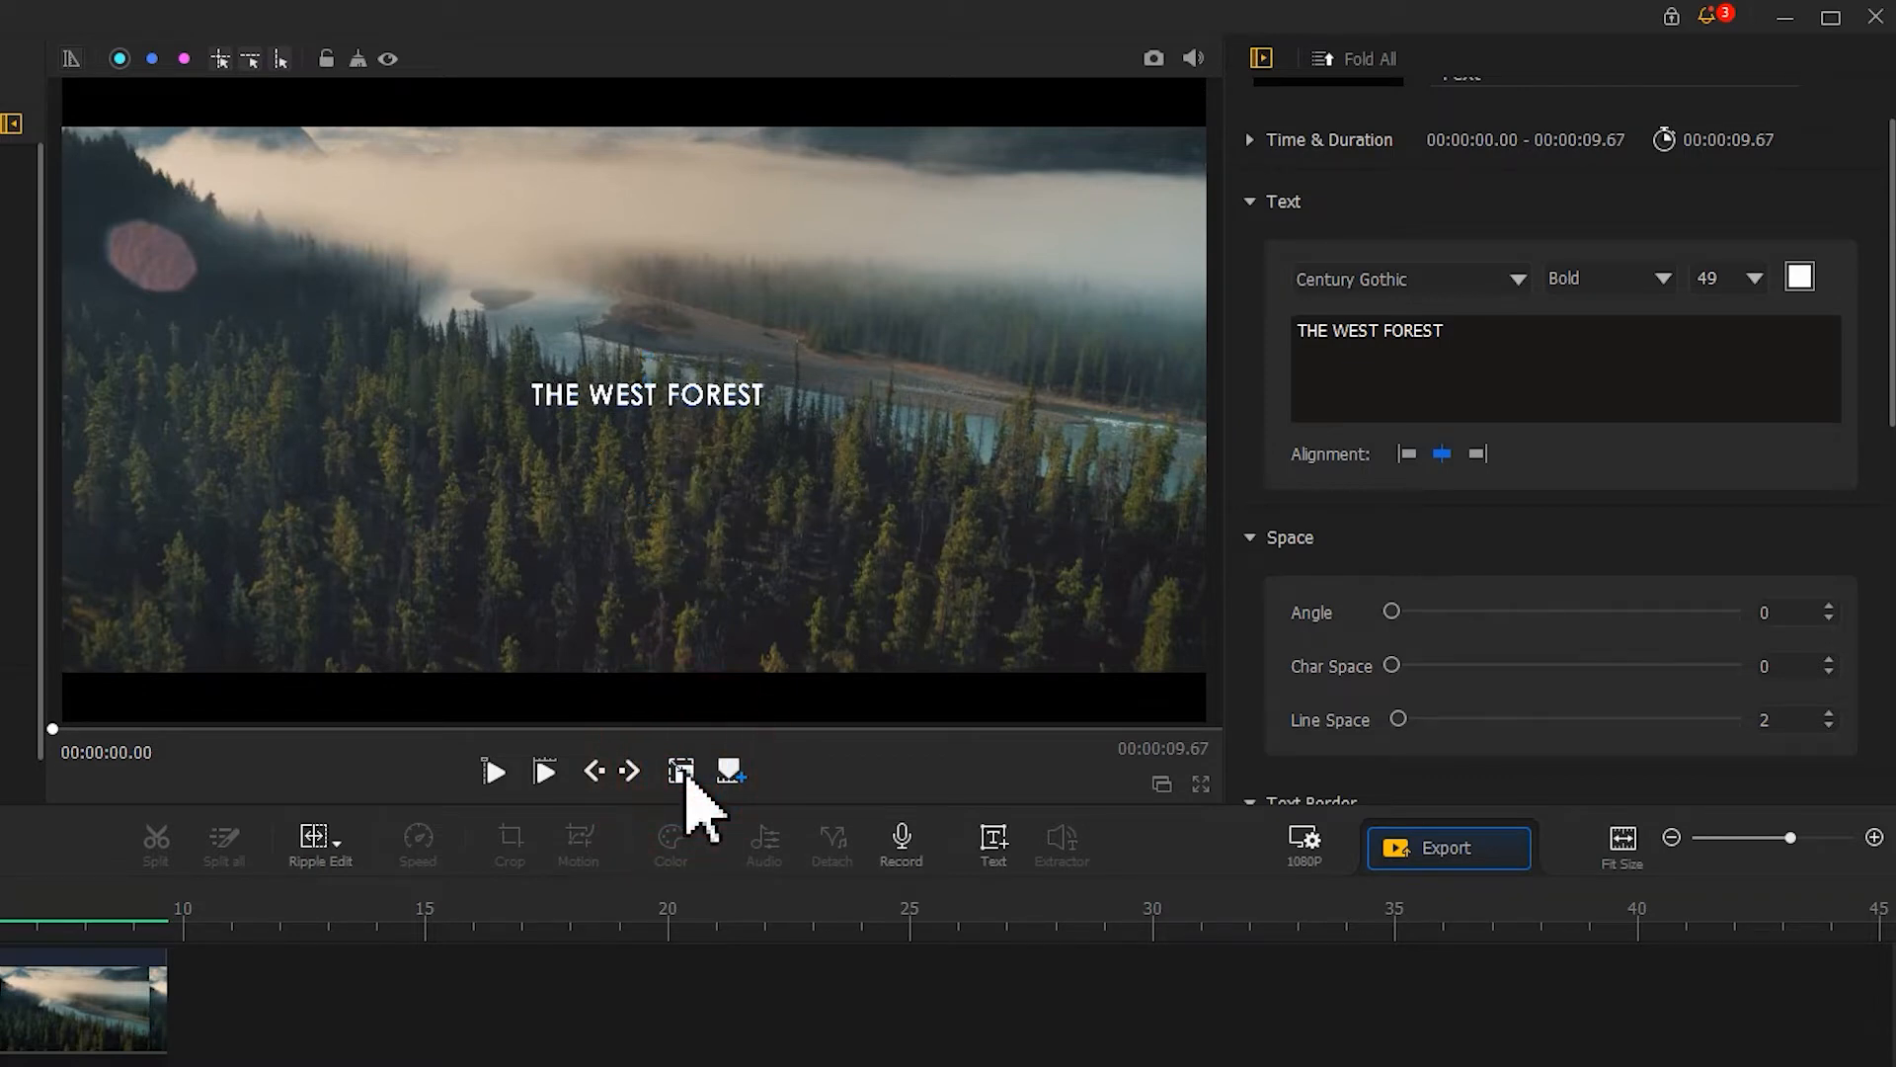
Widen the character spacing of THE WEST FOREST and set its text shadow offset to 0
left_click_drag(1891, 242, 1889, 318)
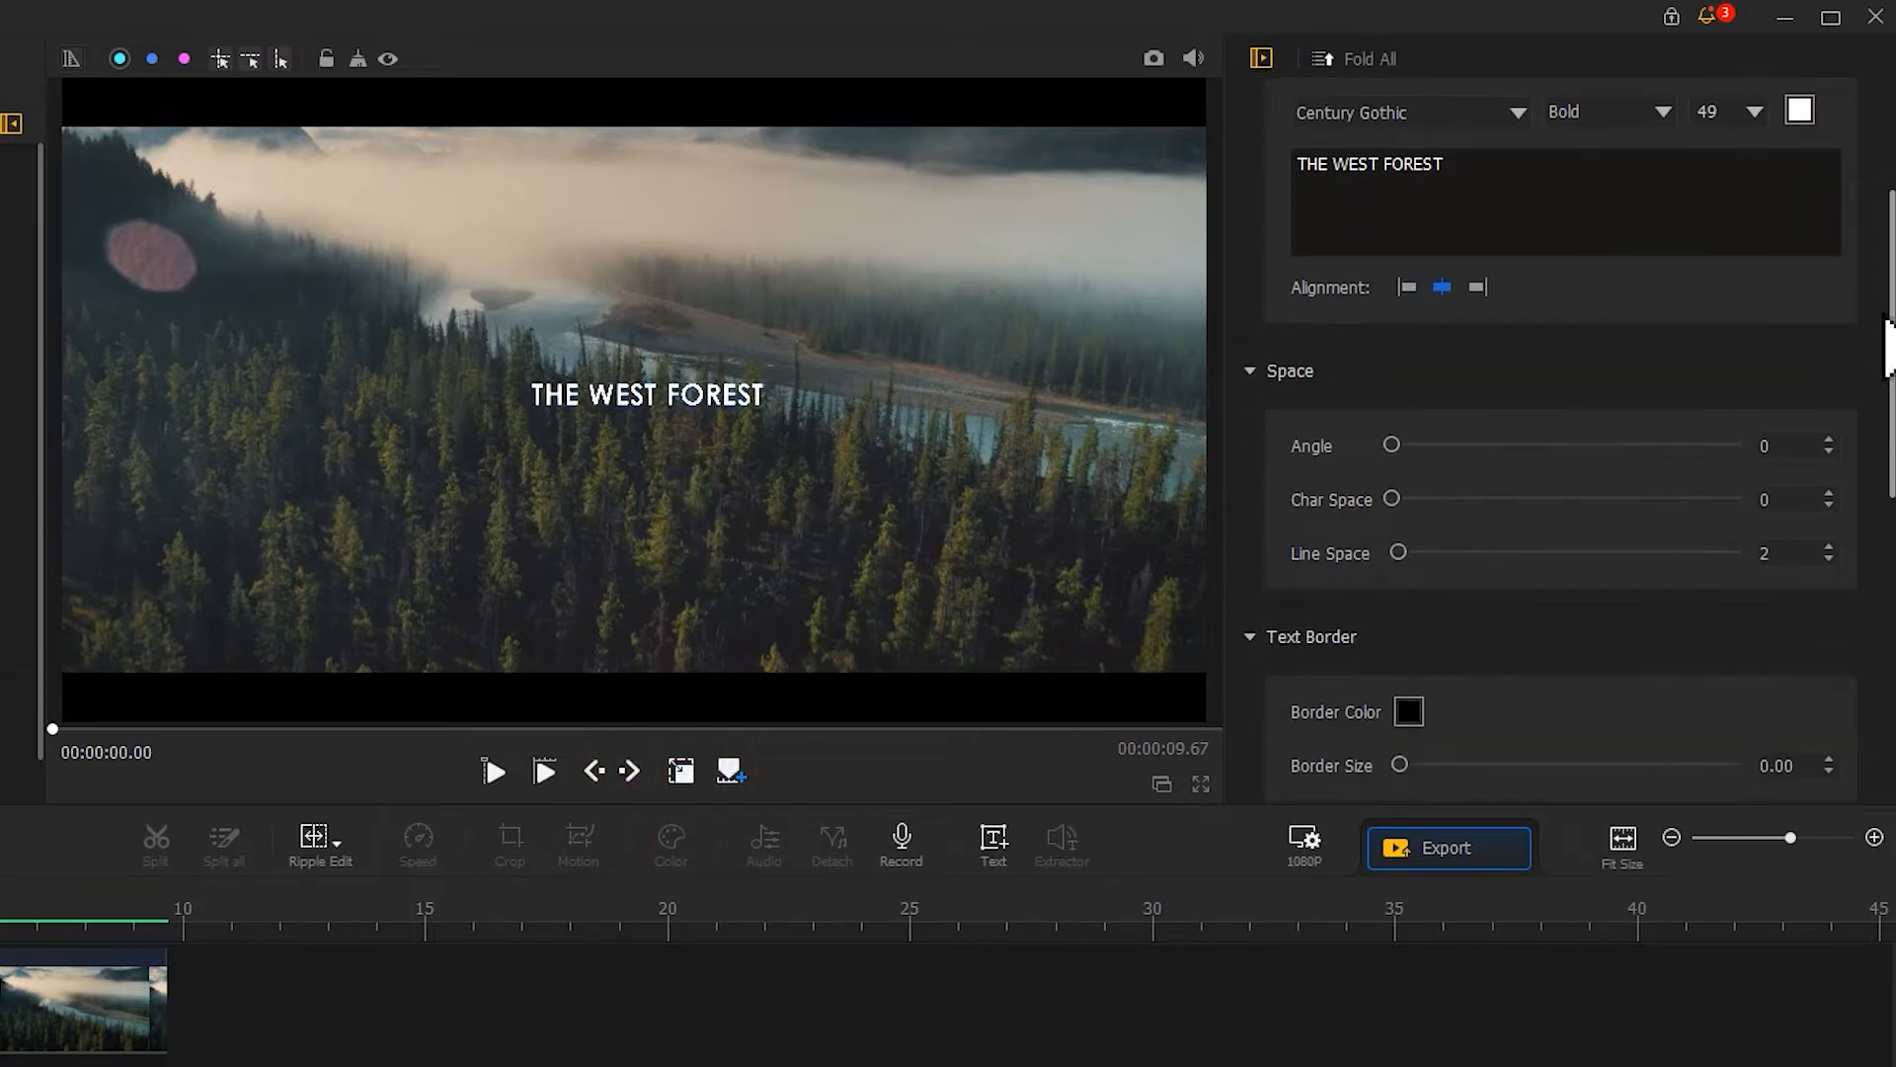
left_click_drag(1393, 498, 1465, 502)
left_click_drag(1890, 349, 1890, 658)
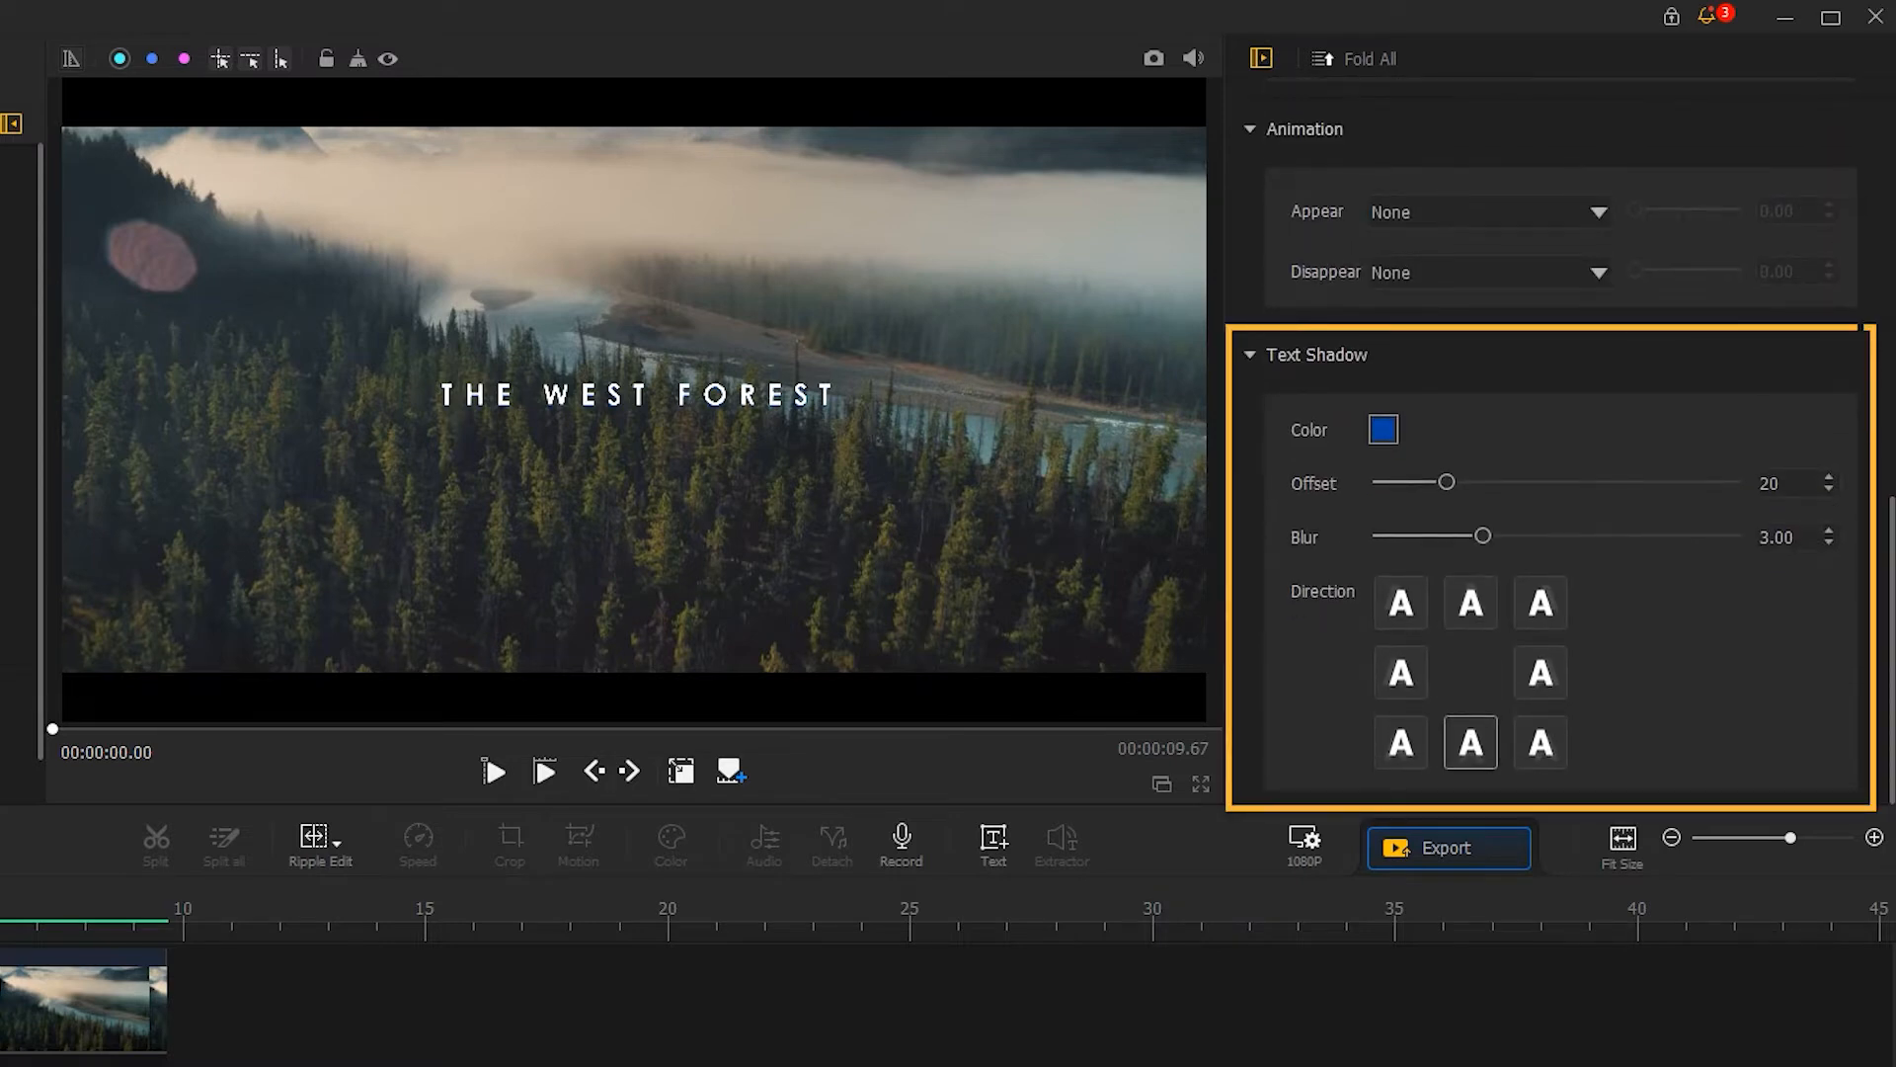
left_click_drag(1447, 482, 1336, 486)
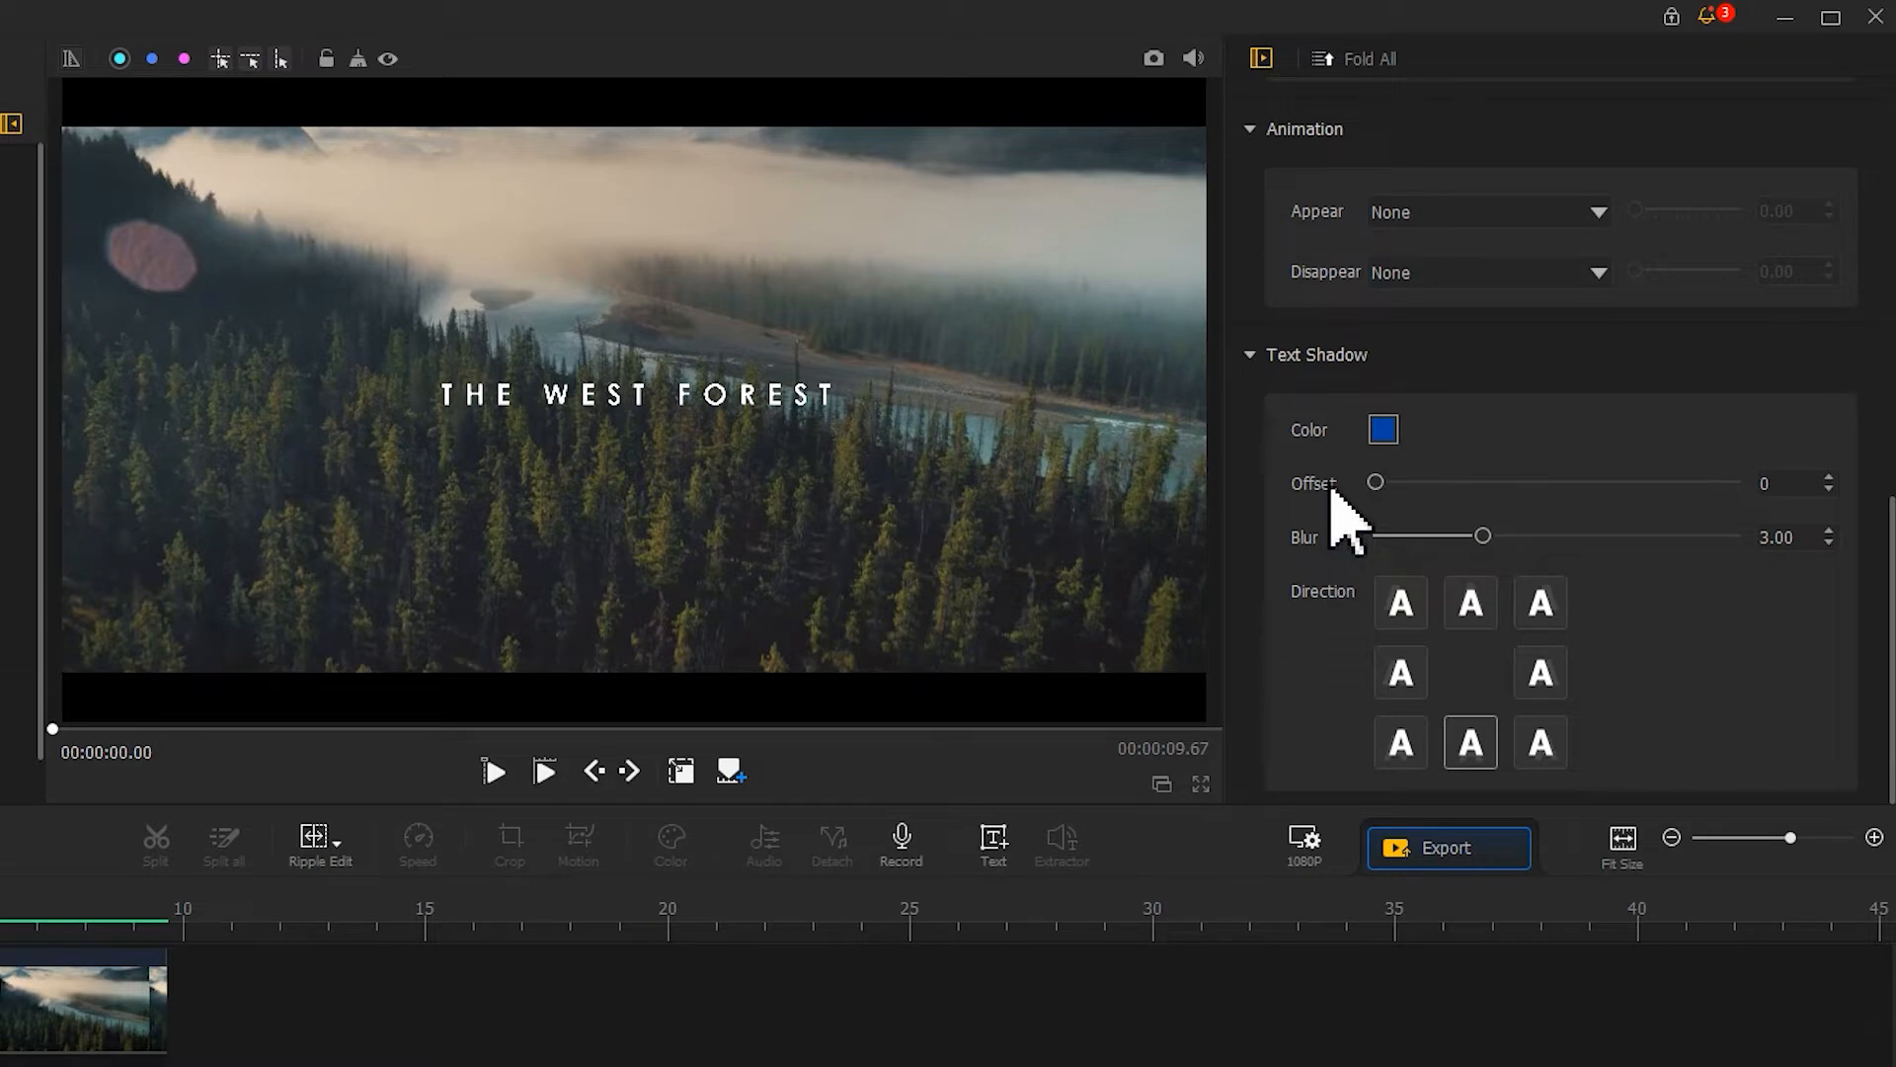
Give the title a Fade In of 0.62 and a Fade Out of 1.61, and play back the result
left_click(1437, 213)
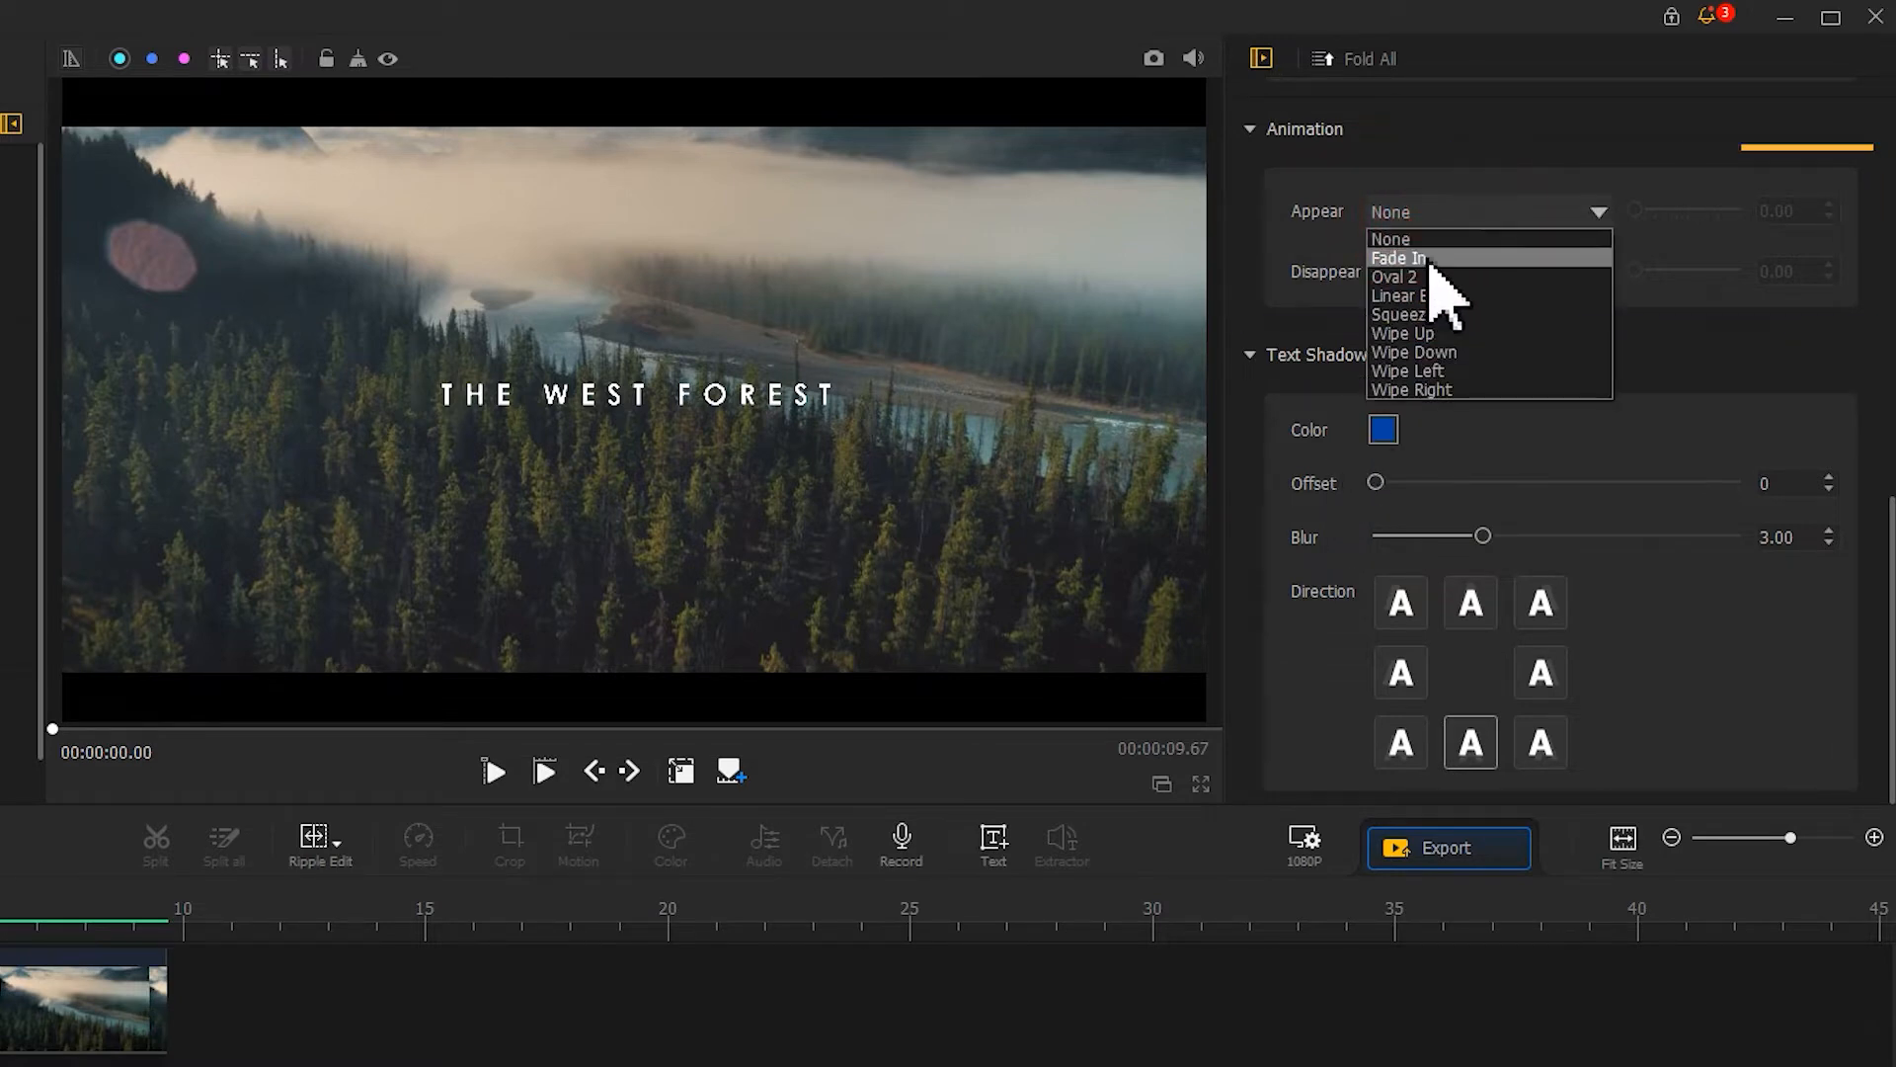
left_click(1422, 257)
left_click_drag(1656, 211, 1650, 211)
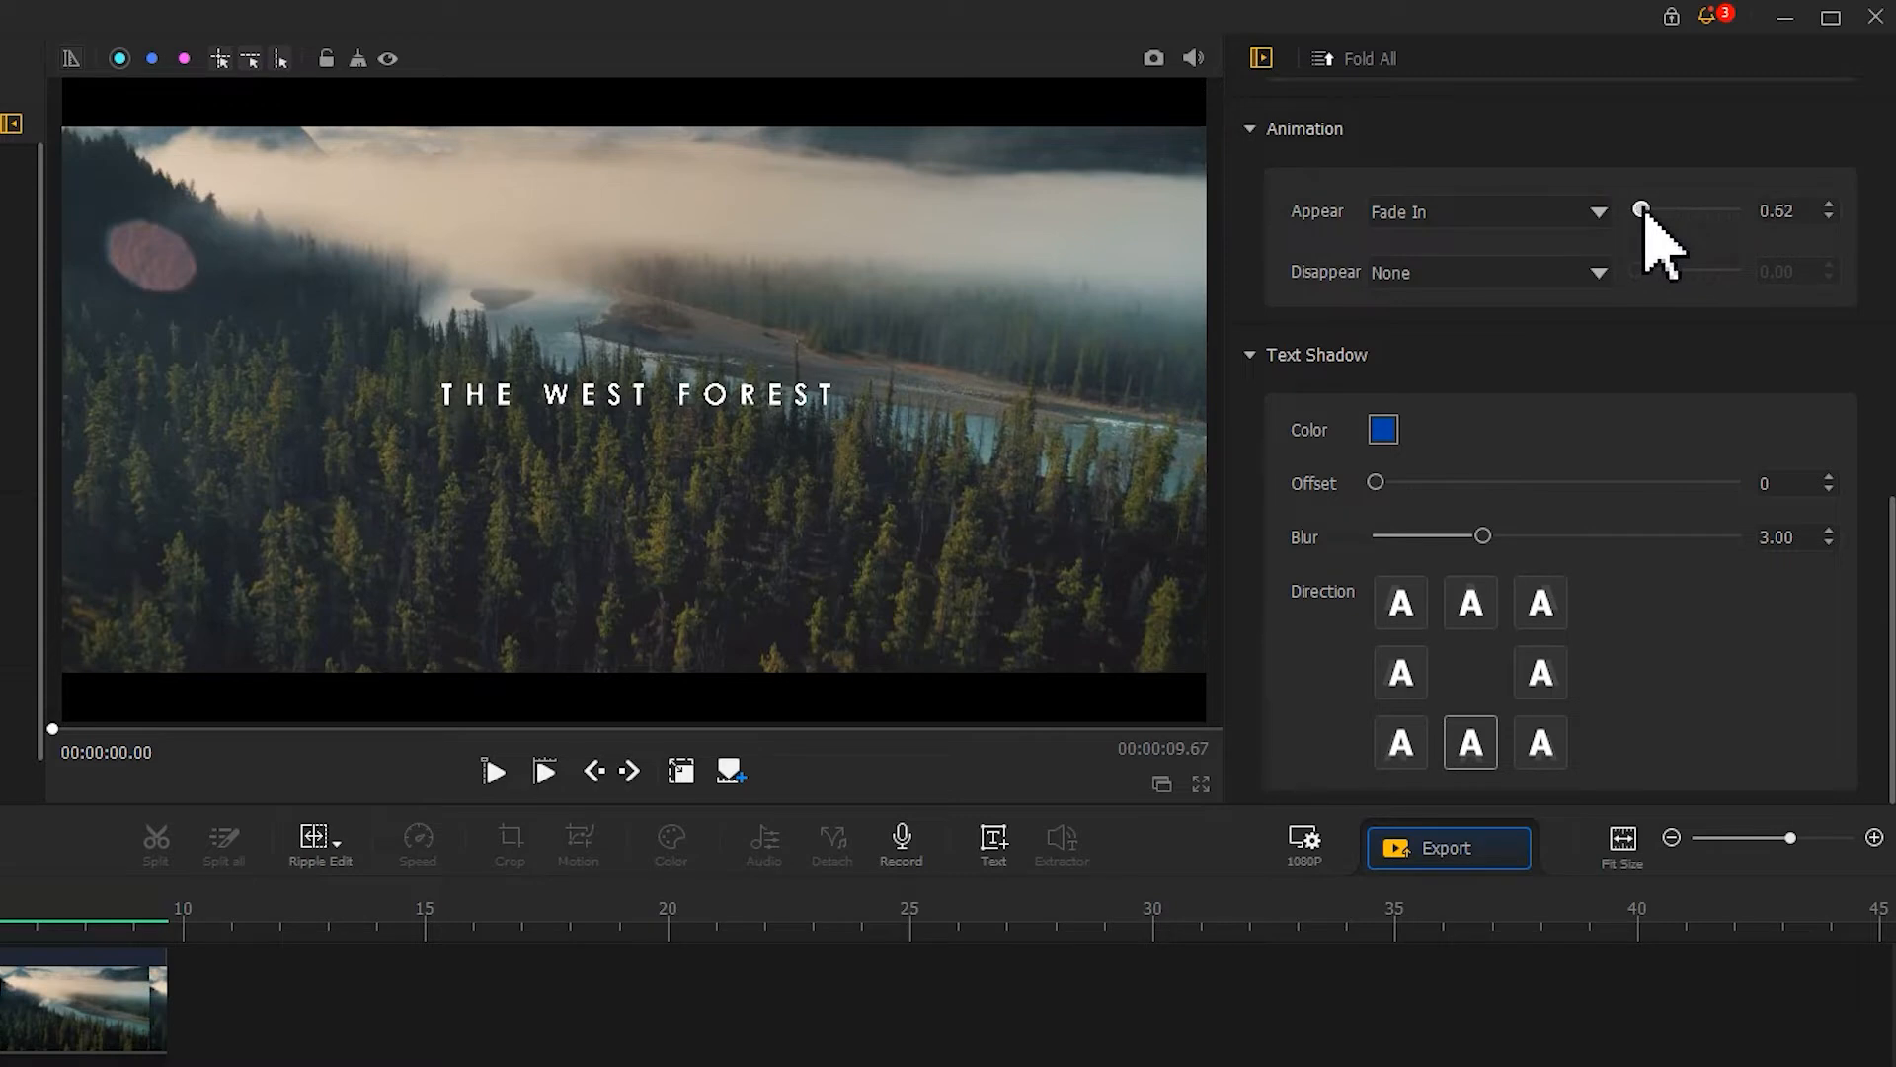
left_click(1579, 276)
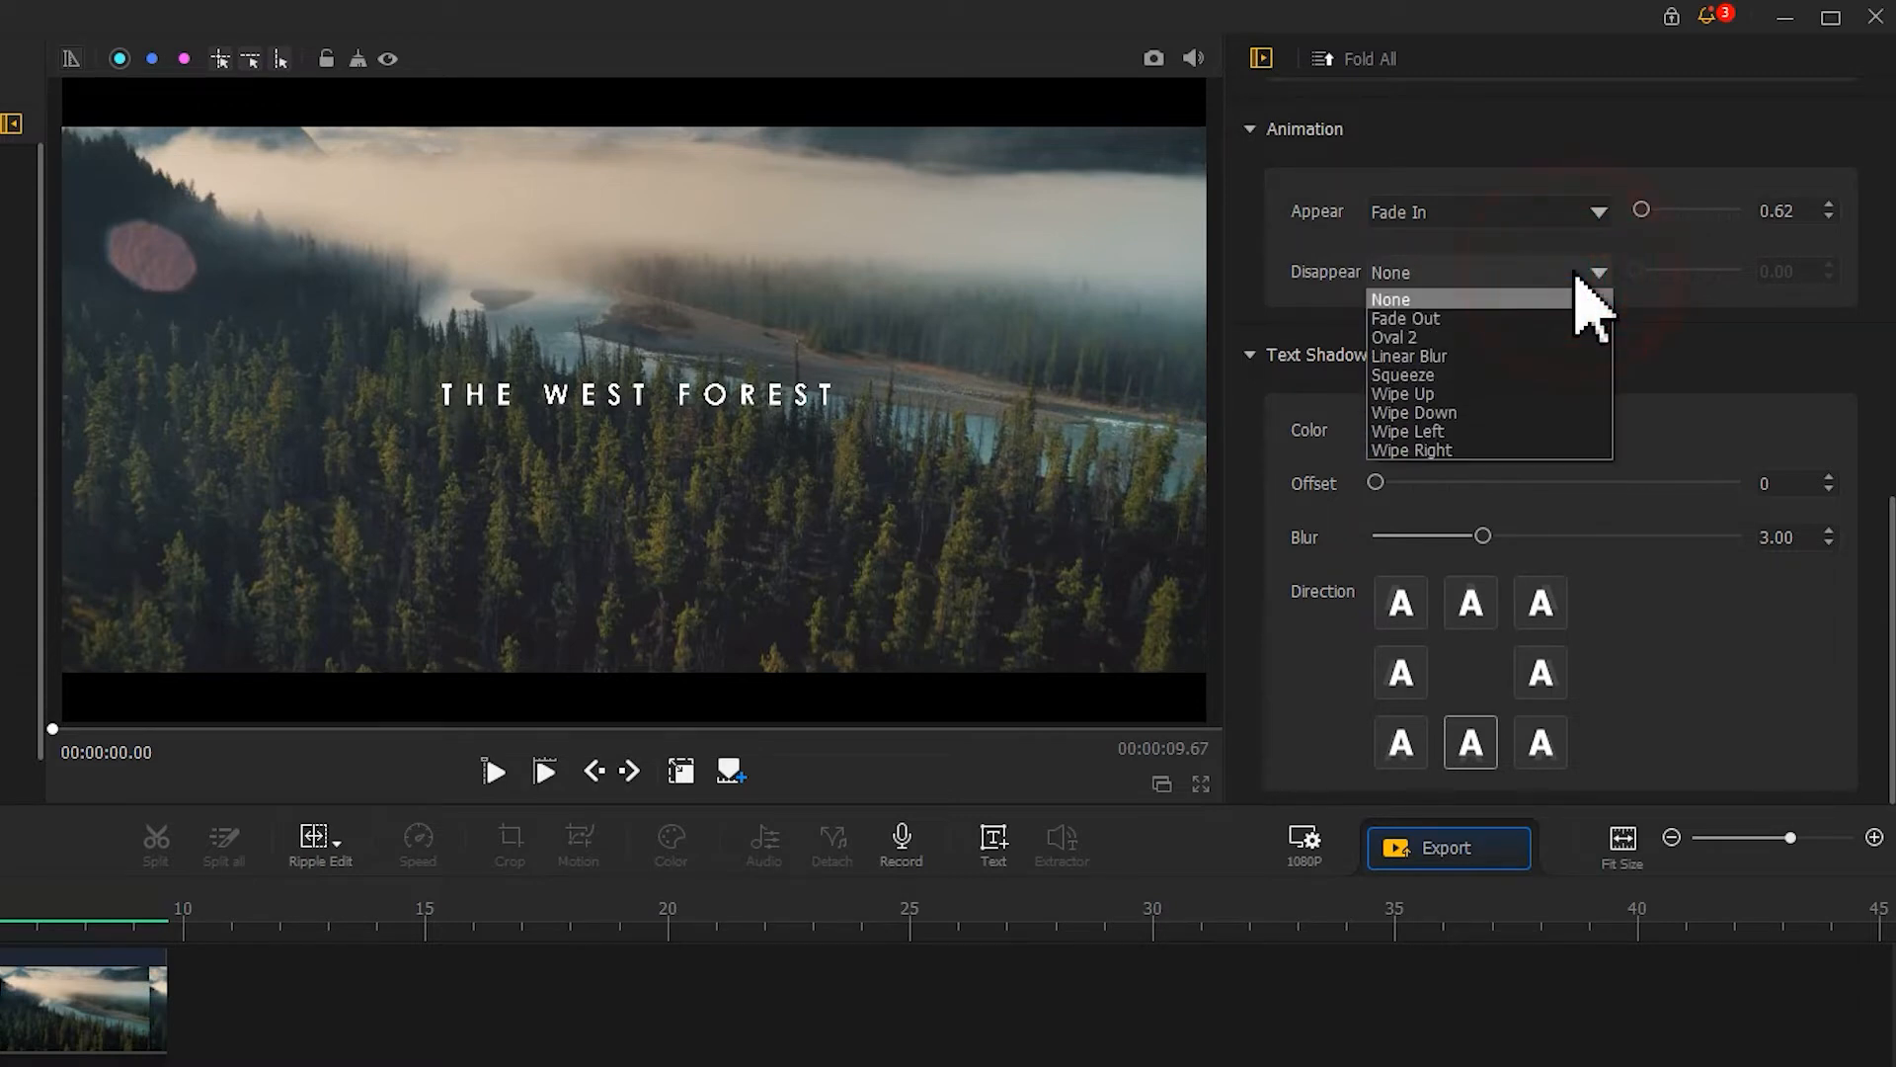
left_click(1541, 318)
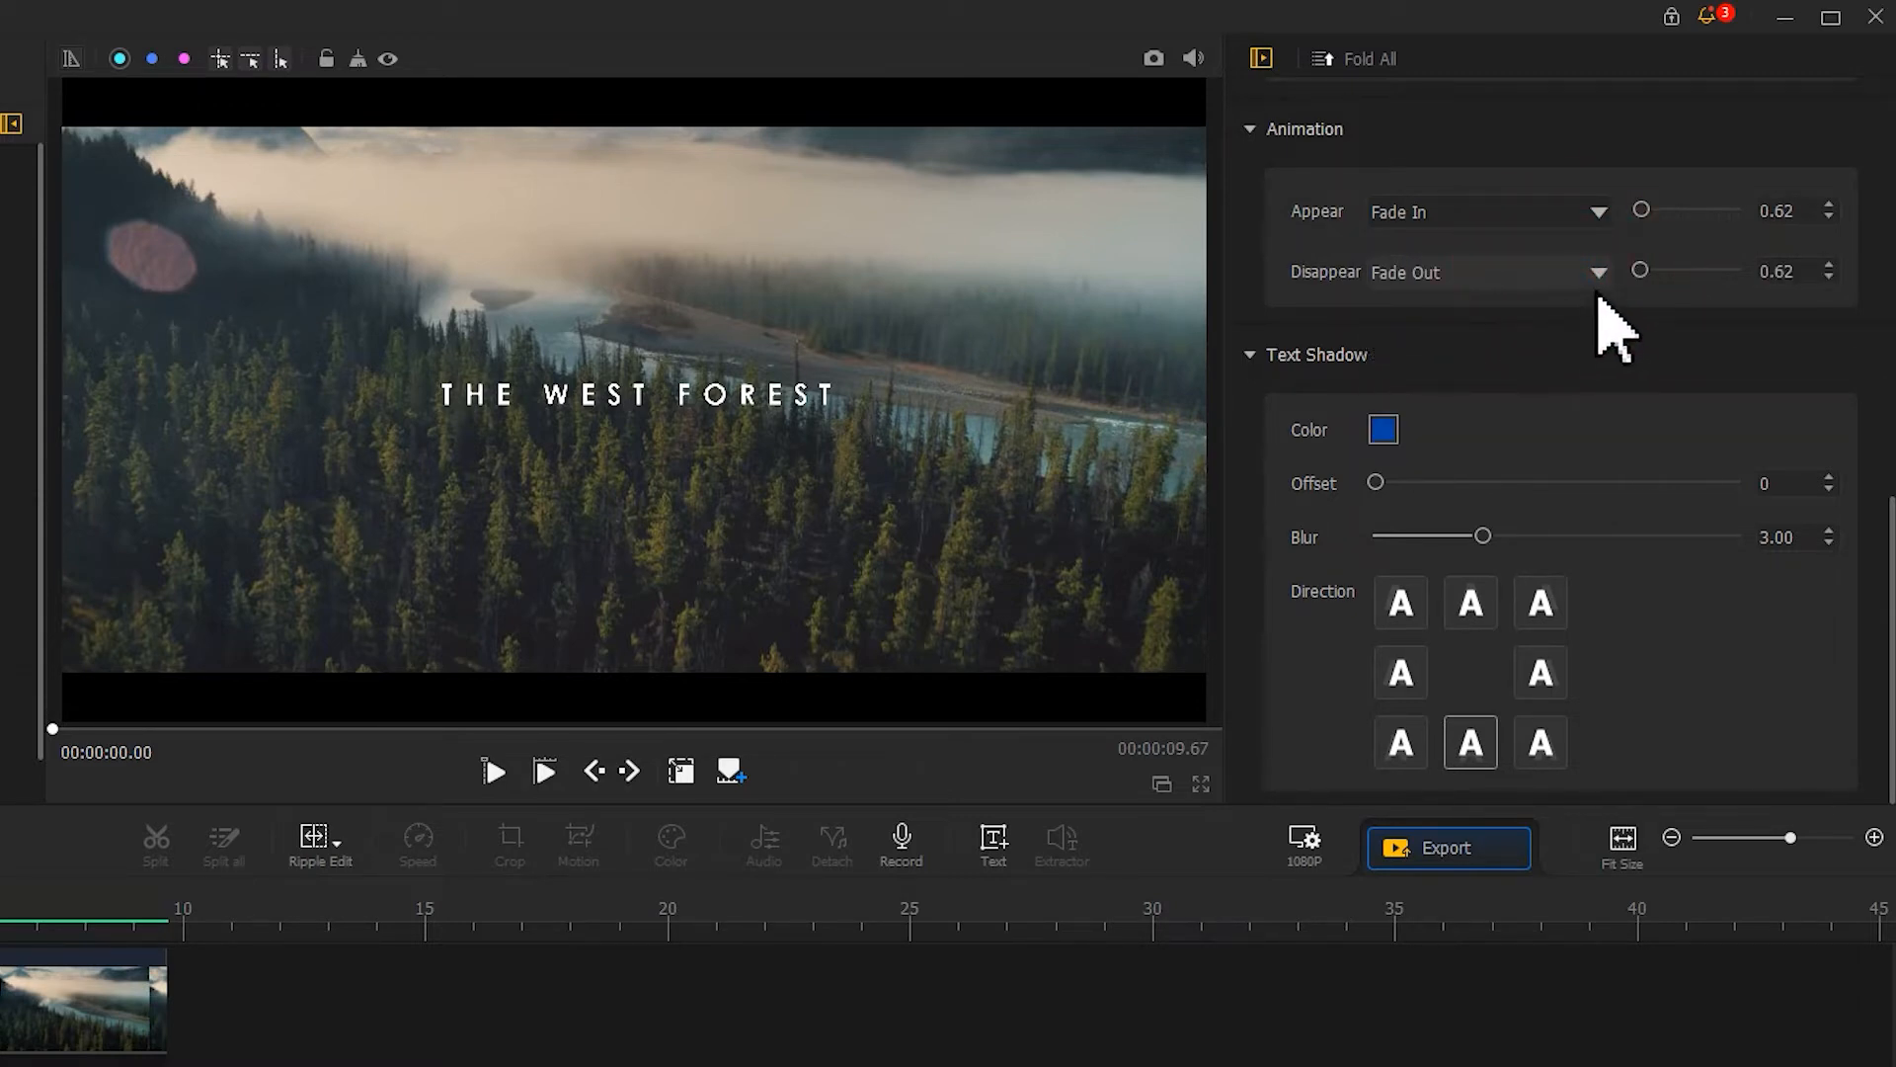
left_click_drag(1641, 272, 1652, 277)
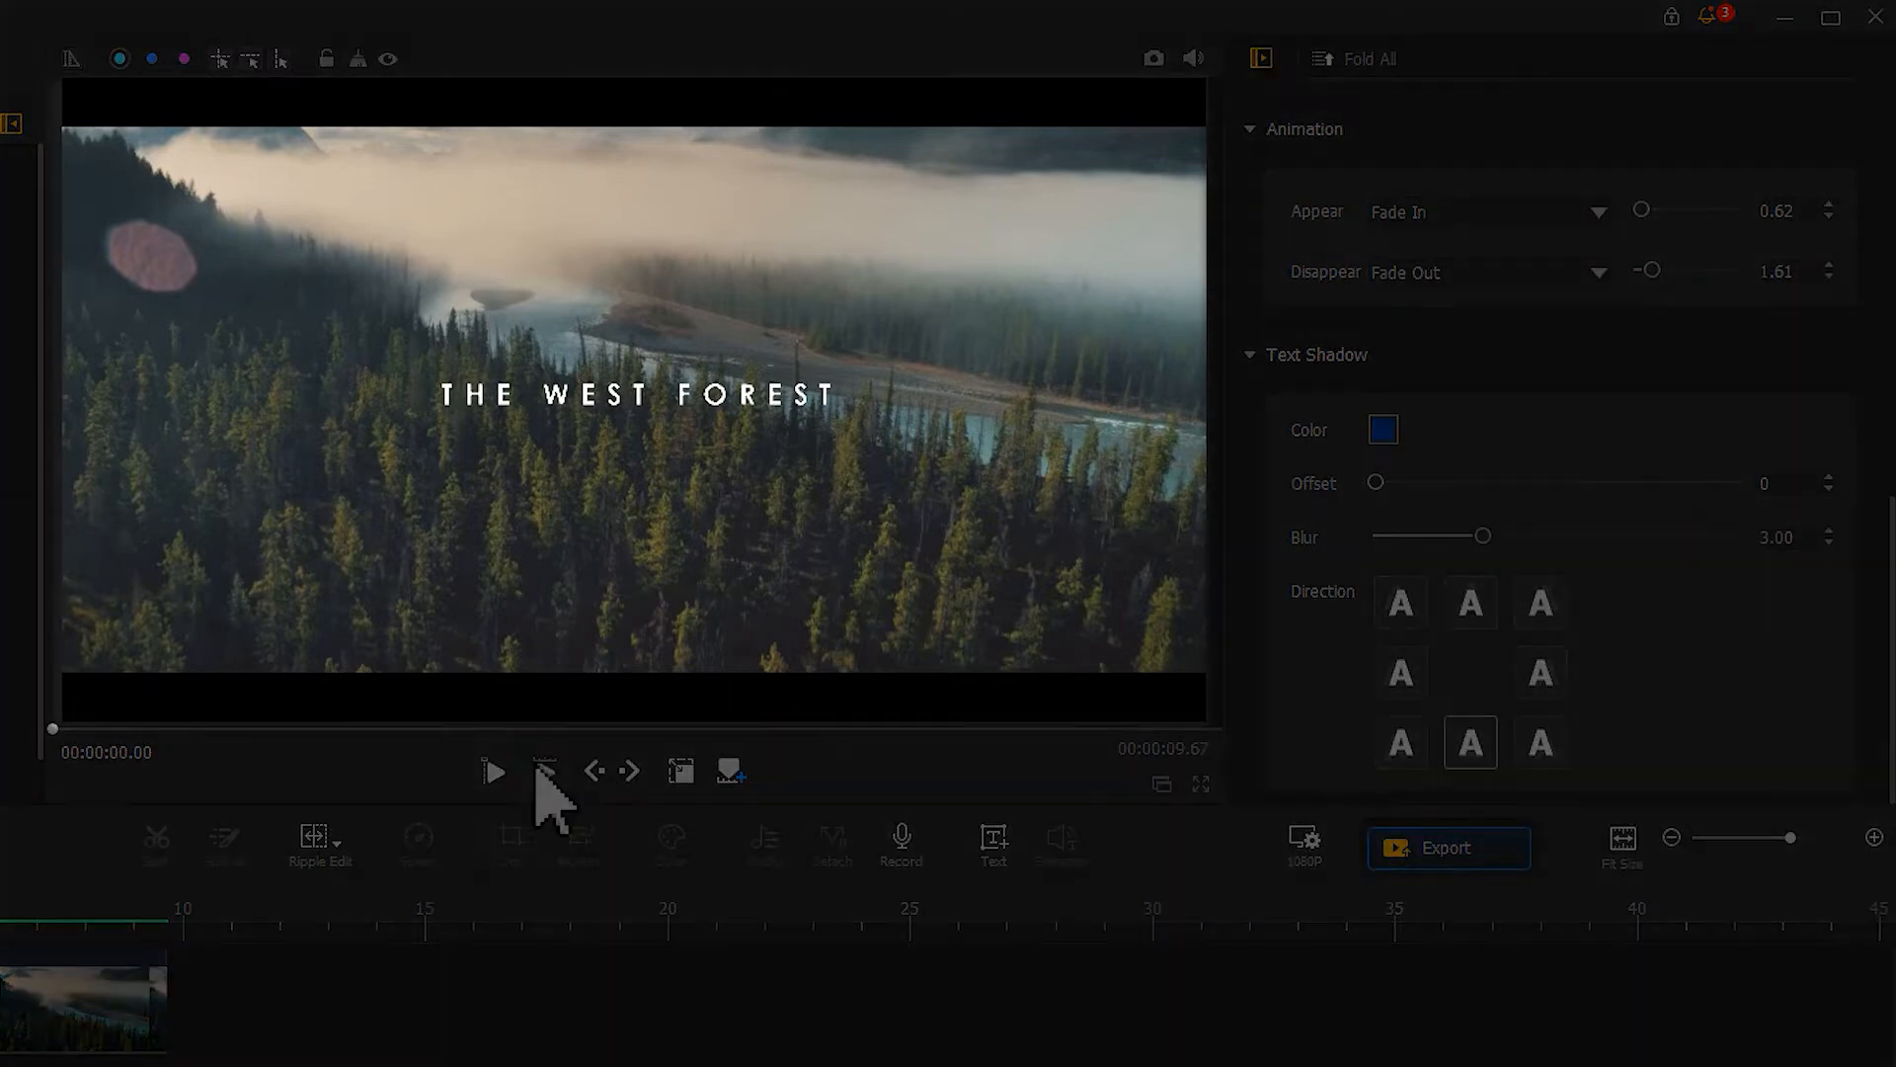
left_click(494, 773)
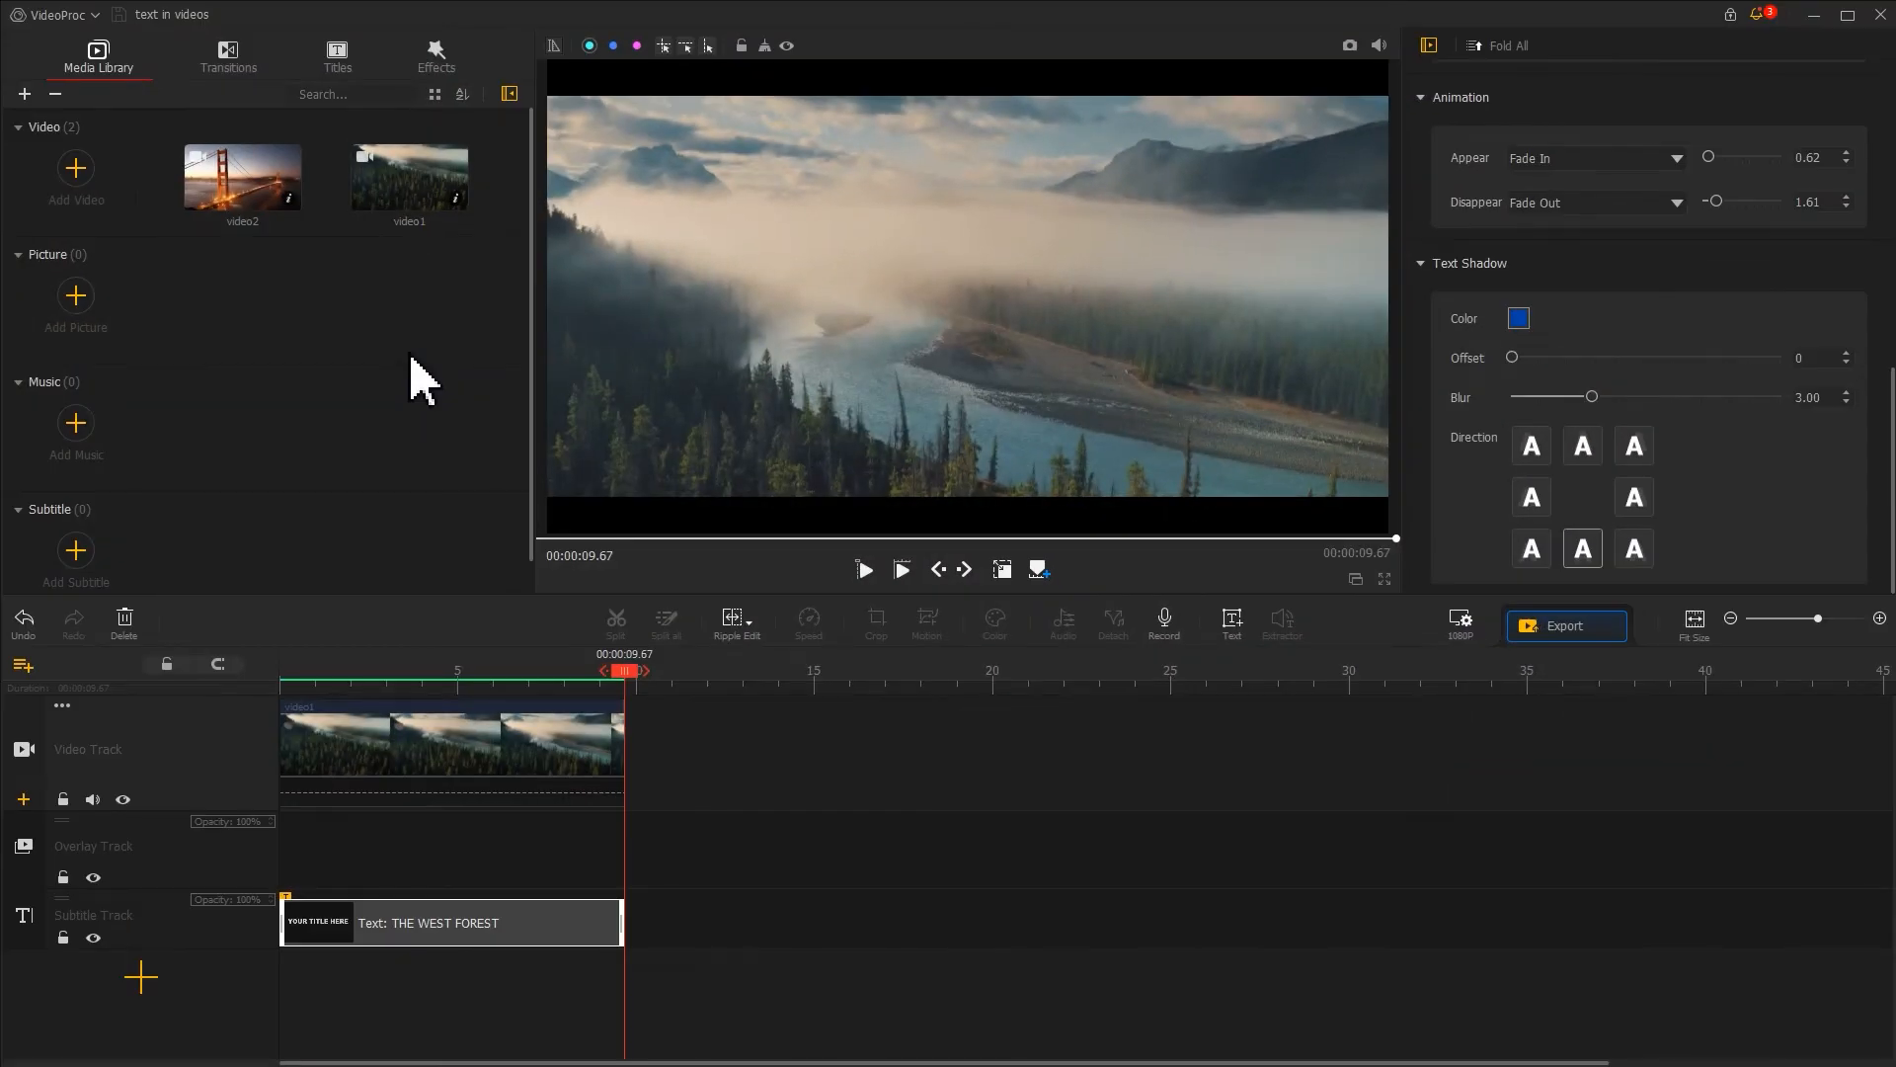
Place video2 directly after video1 and add a text clip above it trimmed to video2's end
left_click_drag(224, 211, 637, 766)
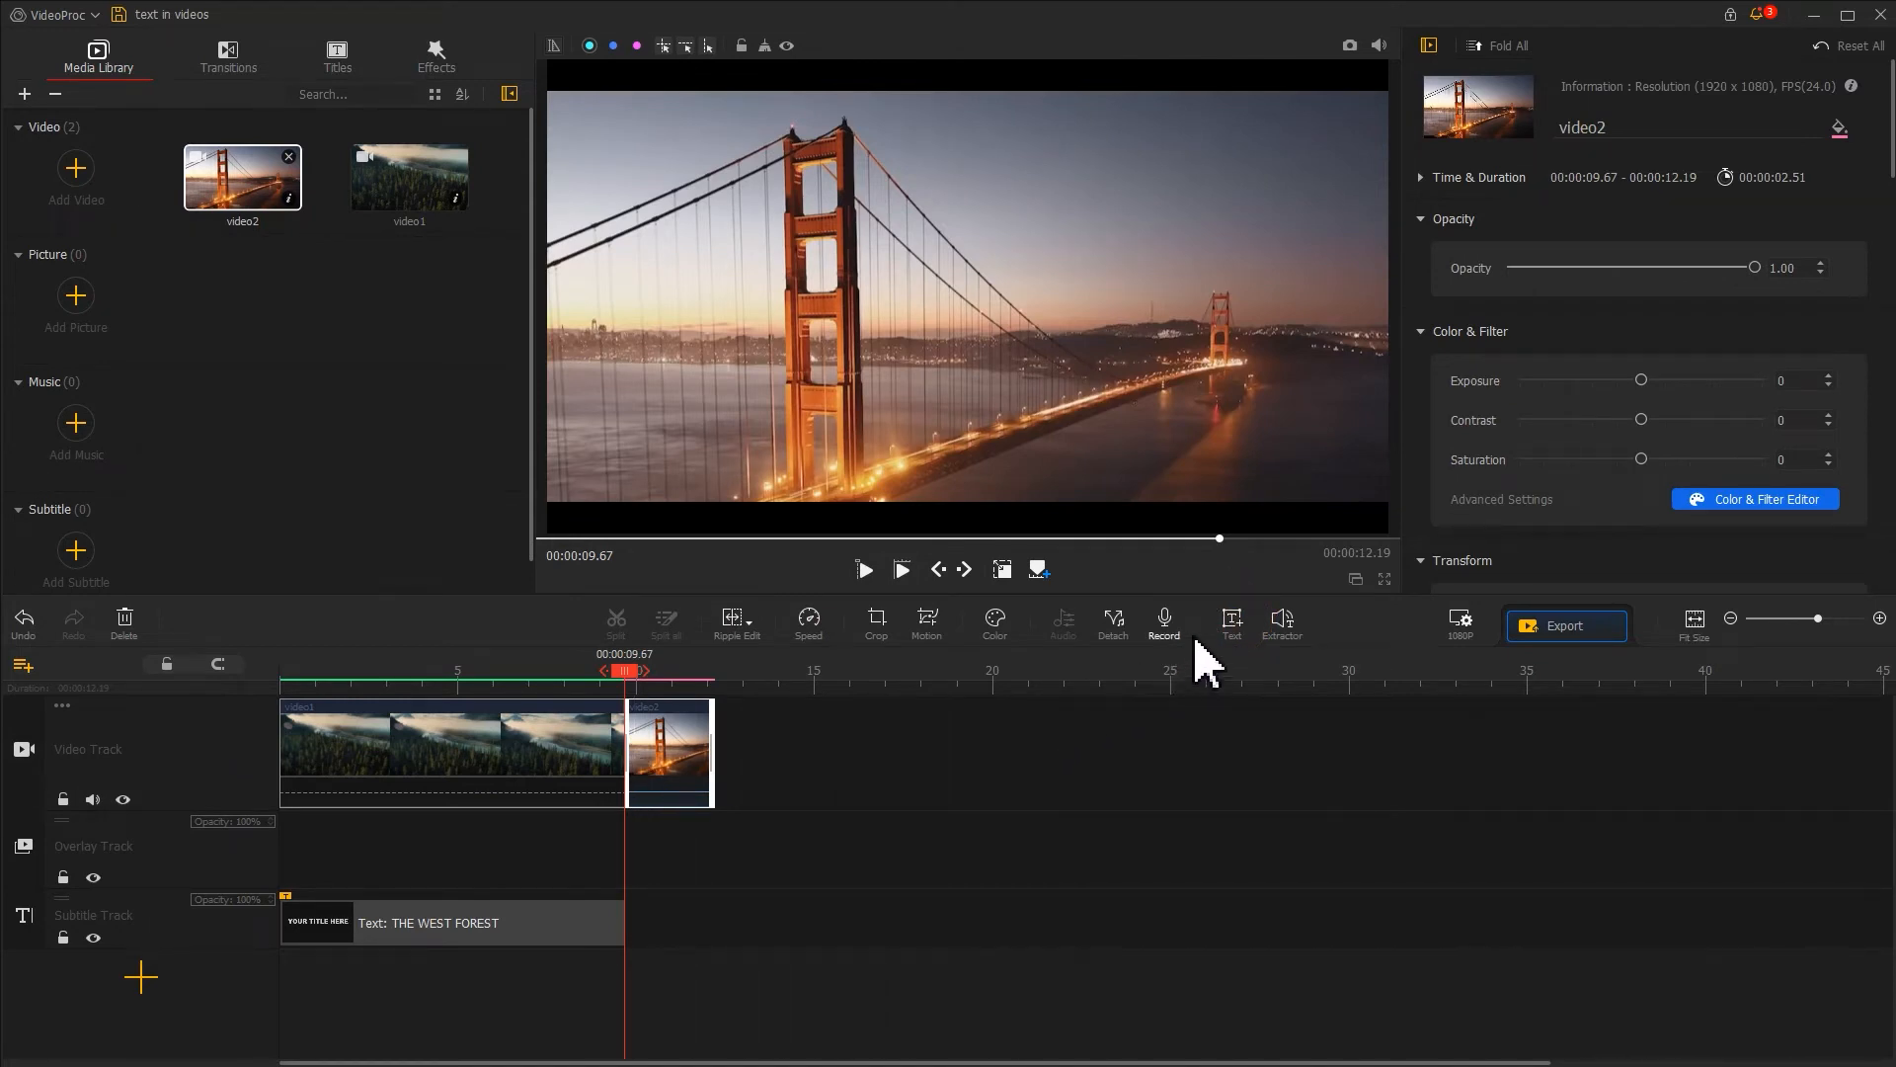
left_click(1229, 622)
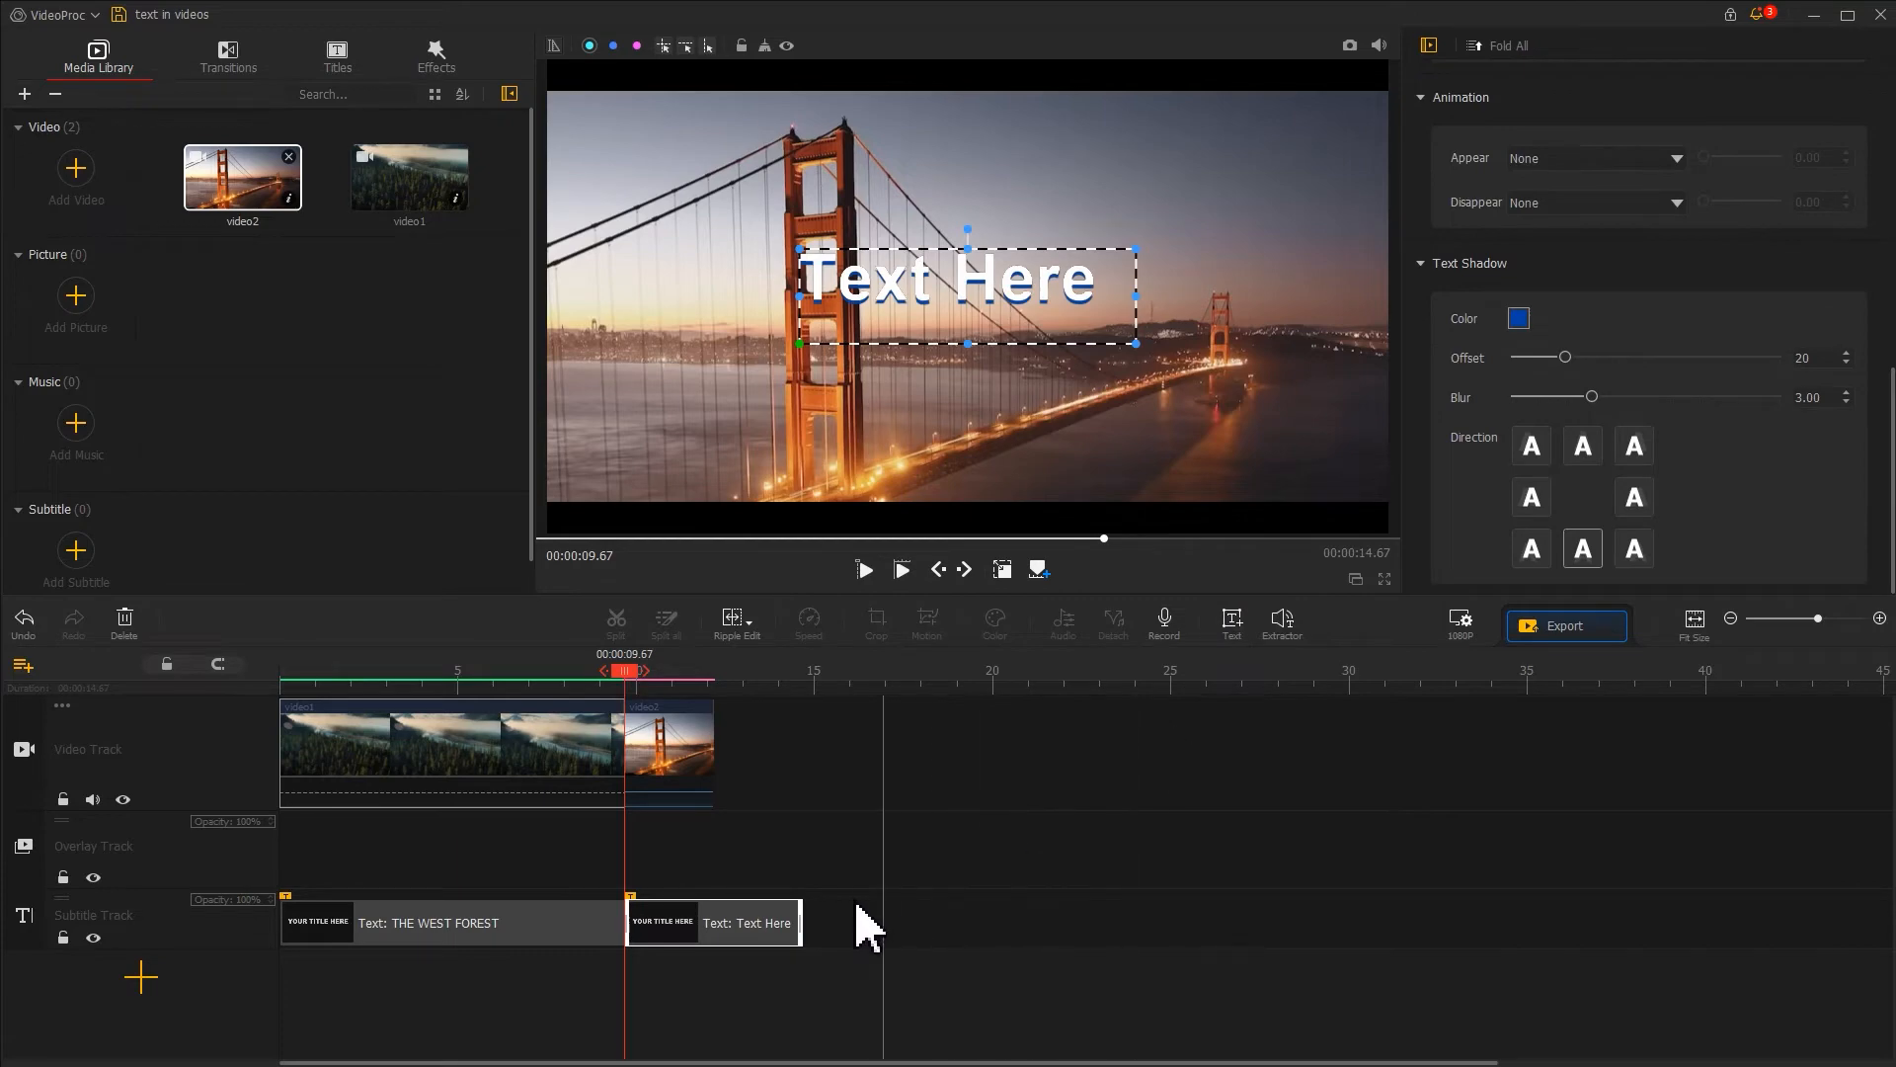
left_click_drag(800, 920, 715, 919)
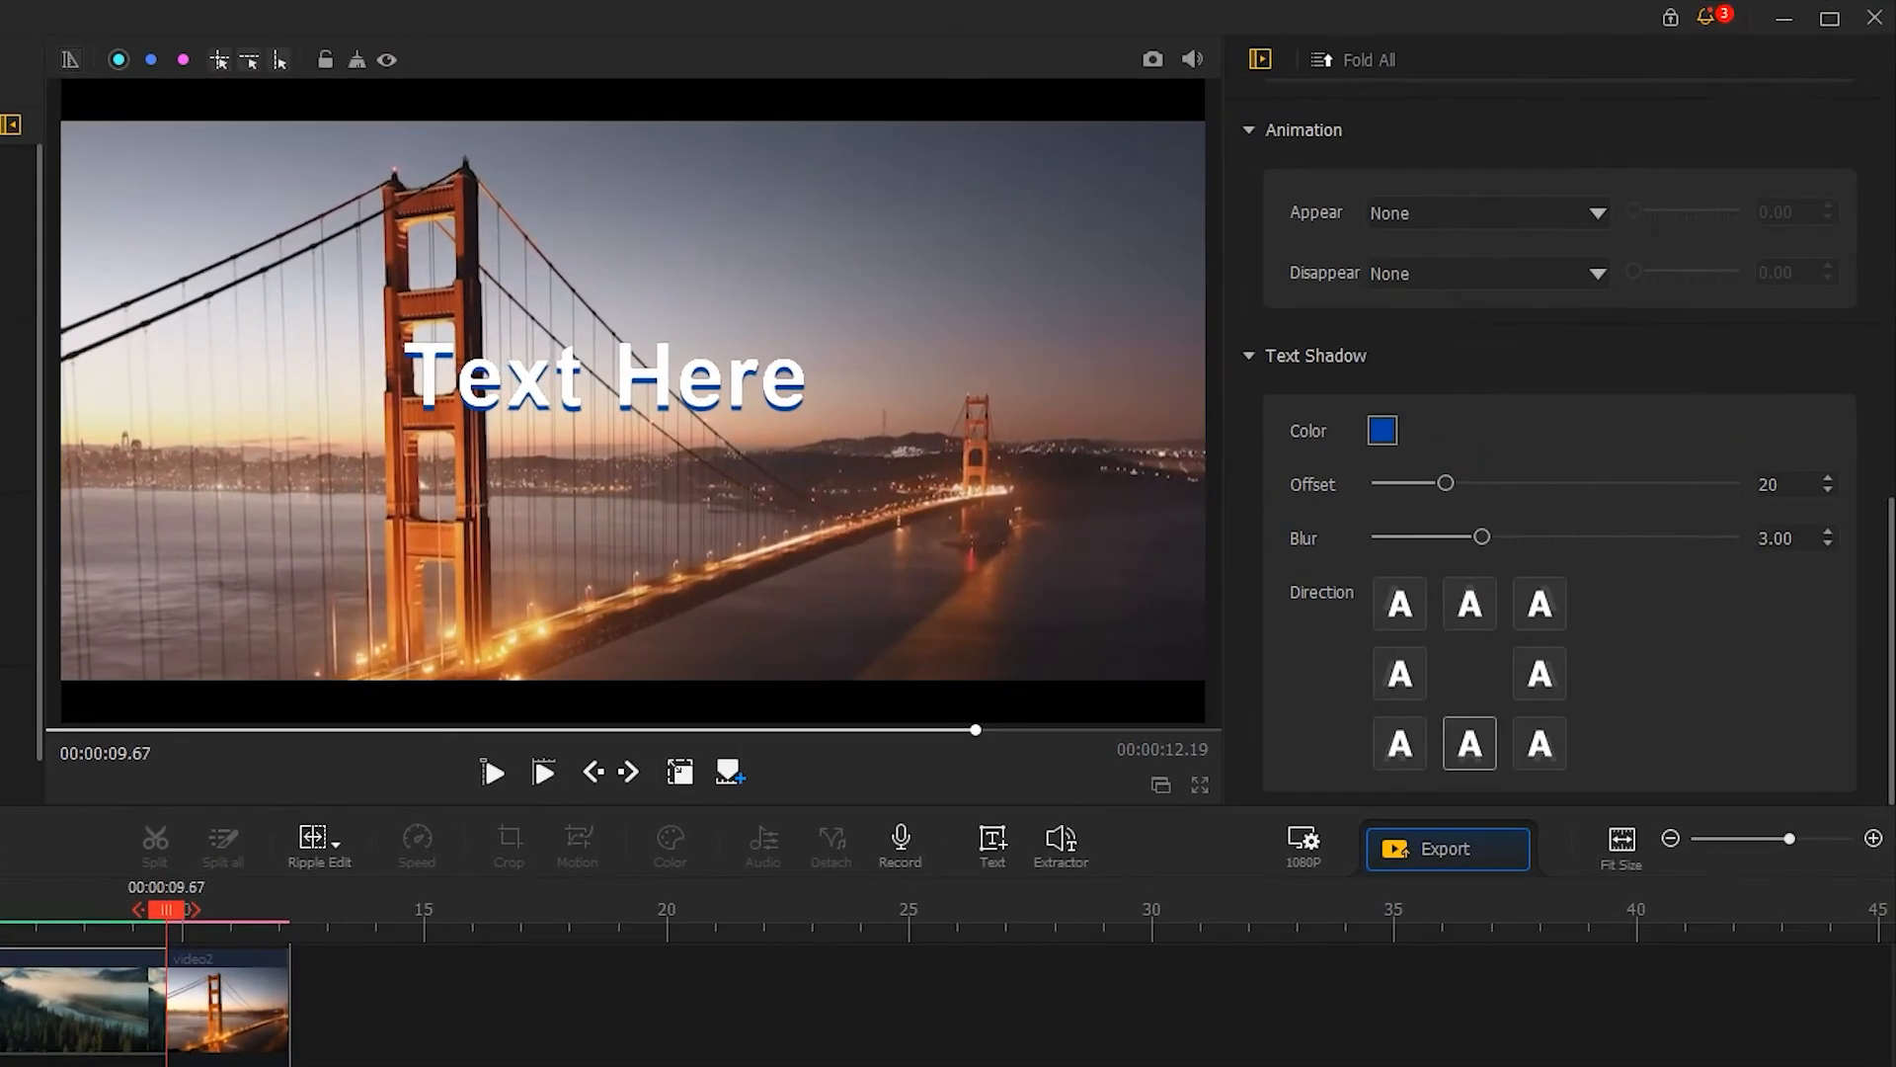
Change the second title's text to JUST A in Arial and set its size to 80
left_click_drag(1893, 430, 1893, 431)
left_click_drag(1888, 588, 1884, 178)
left_click_drag(1481, 445, 1290, 431)
type("JUST A")
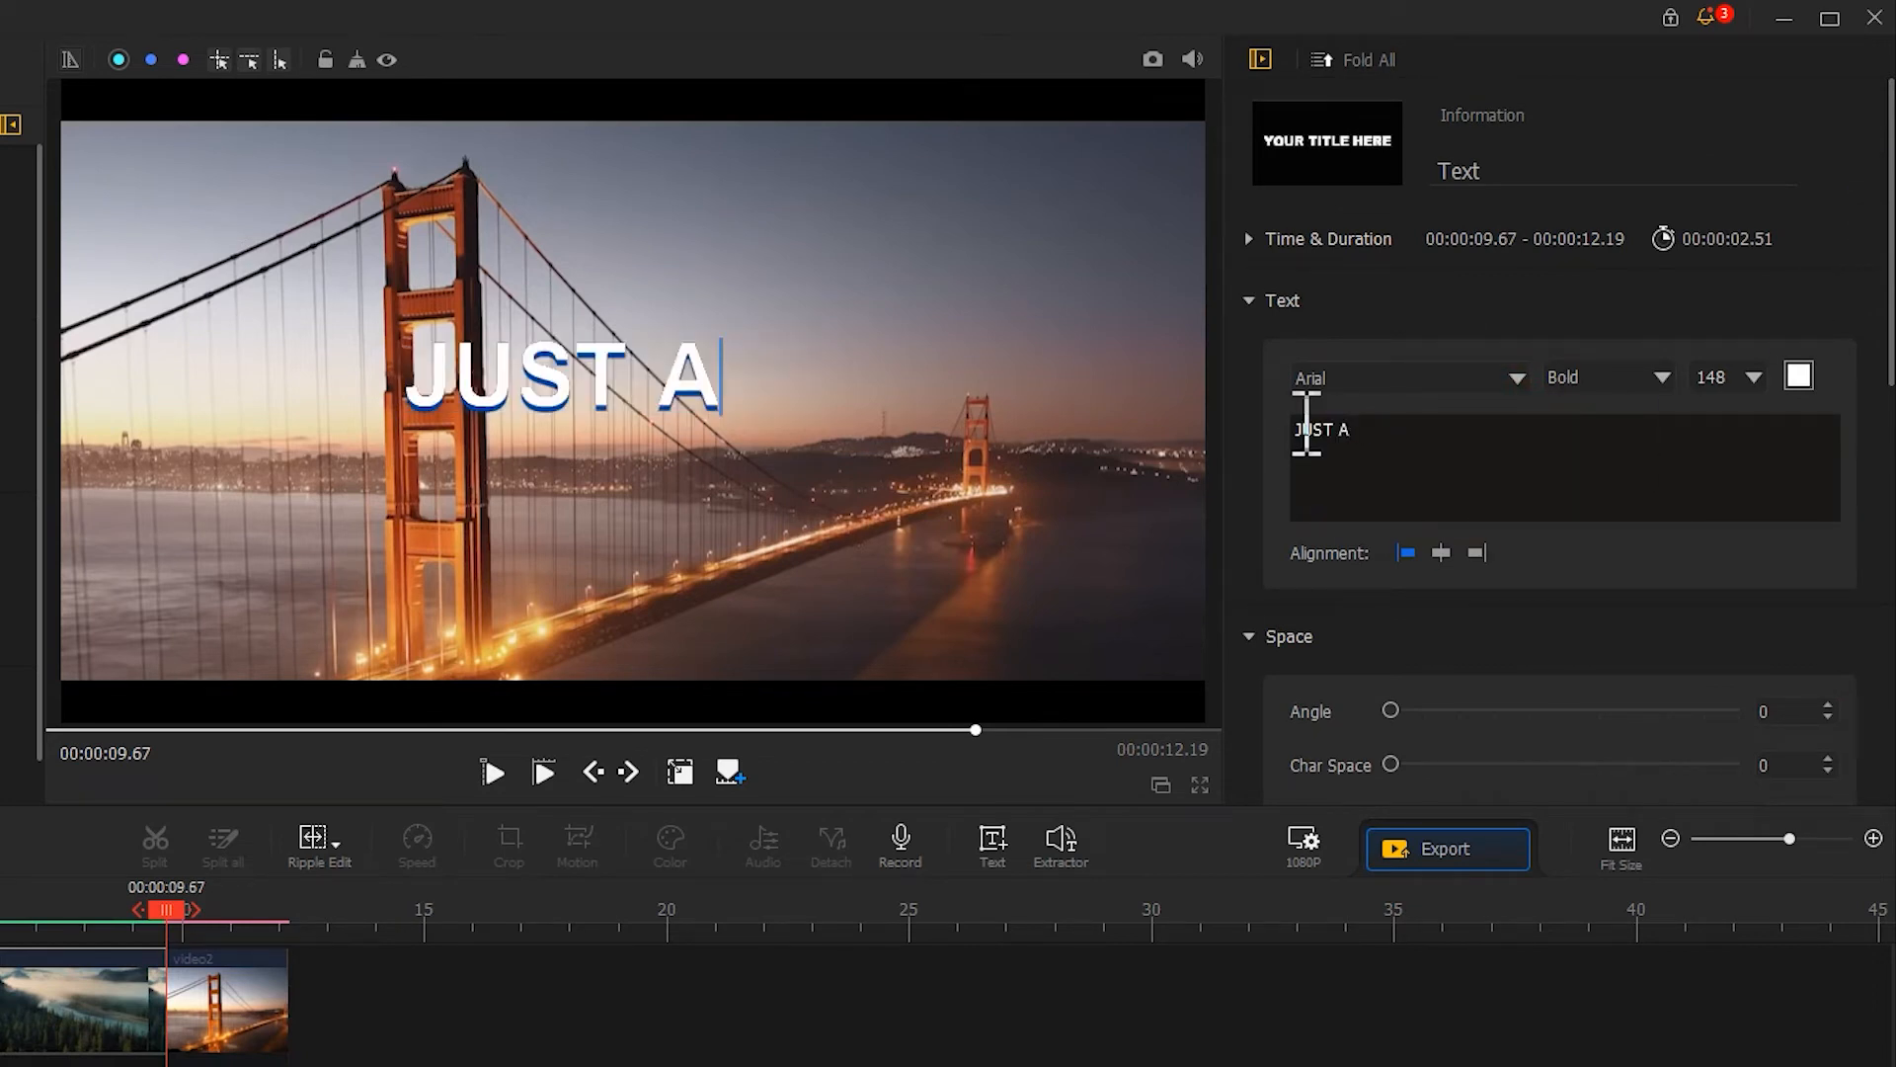
left_click(1363, 385)
left_click(1374, 415)
double_click(1727, 375)
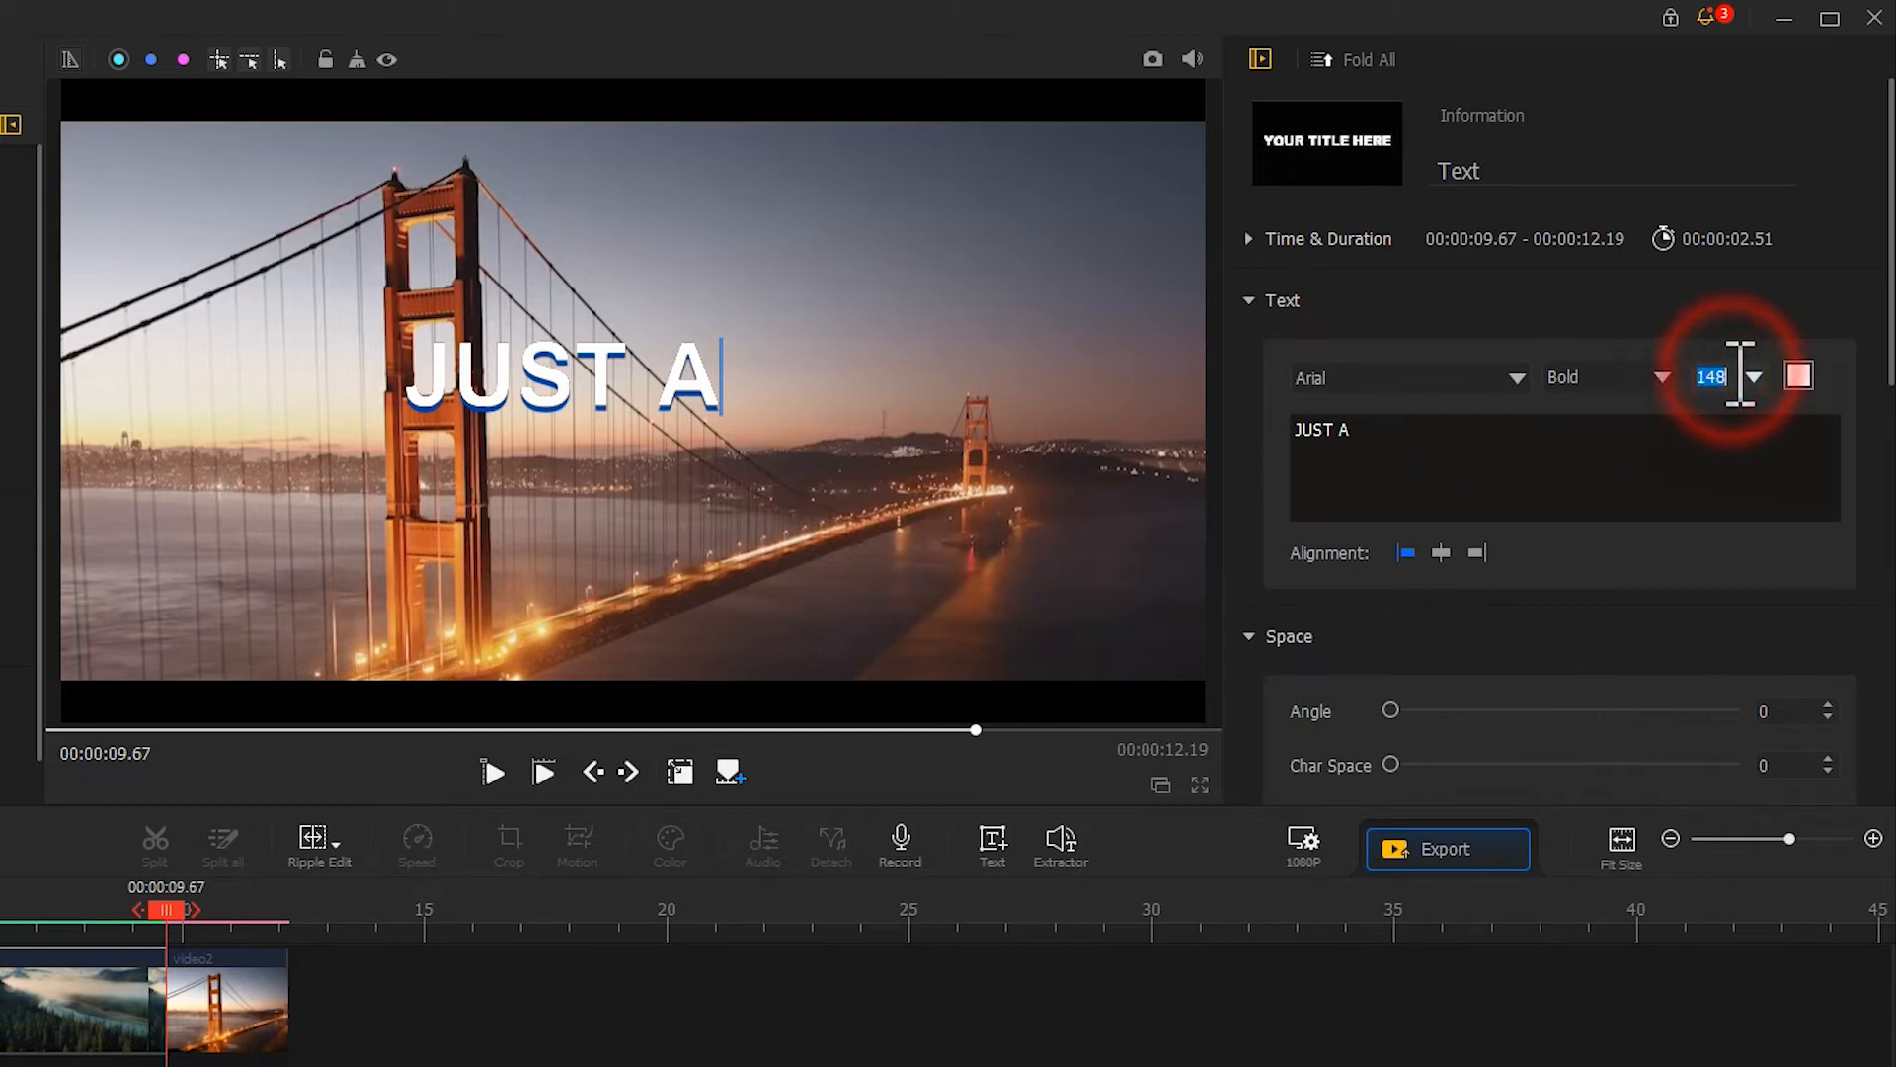
type("80")
Widen the character spacing of the JUST A title and set its text shadow offset to 0
left_click_drag(1888, 235, 1854, 400)
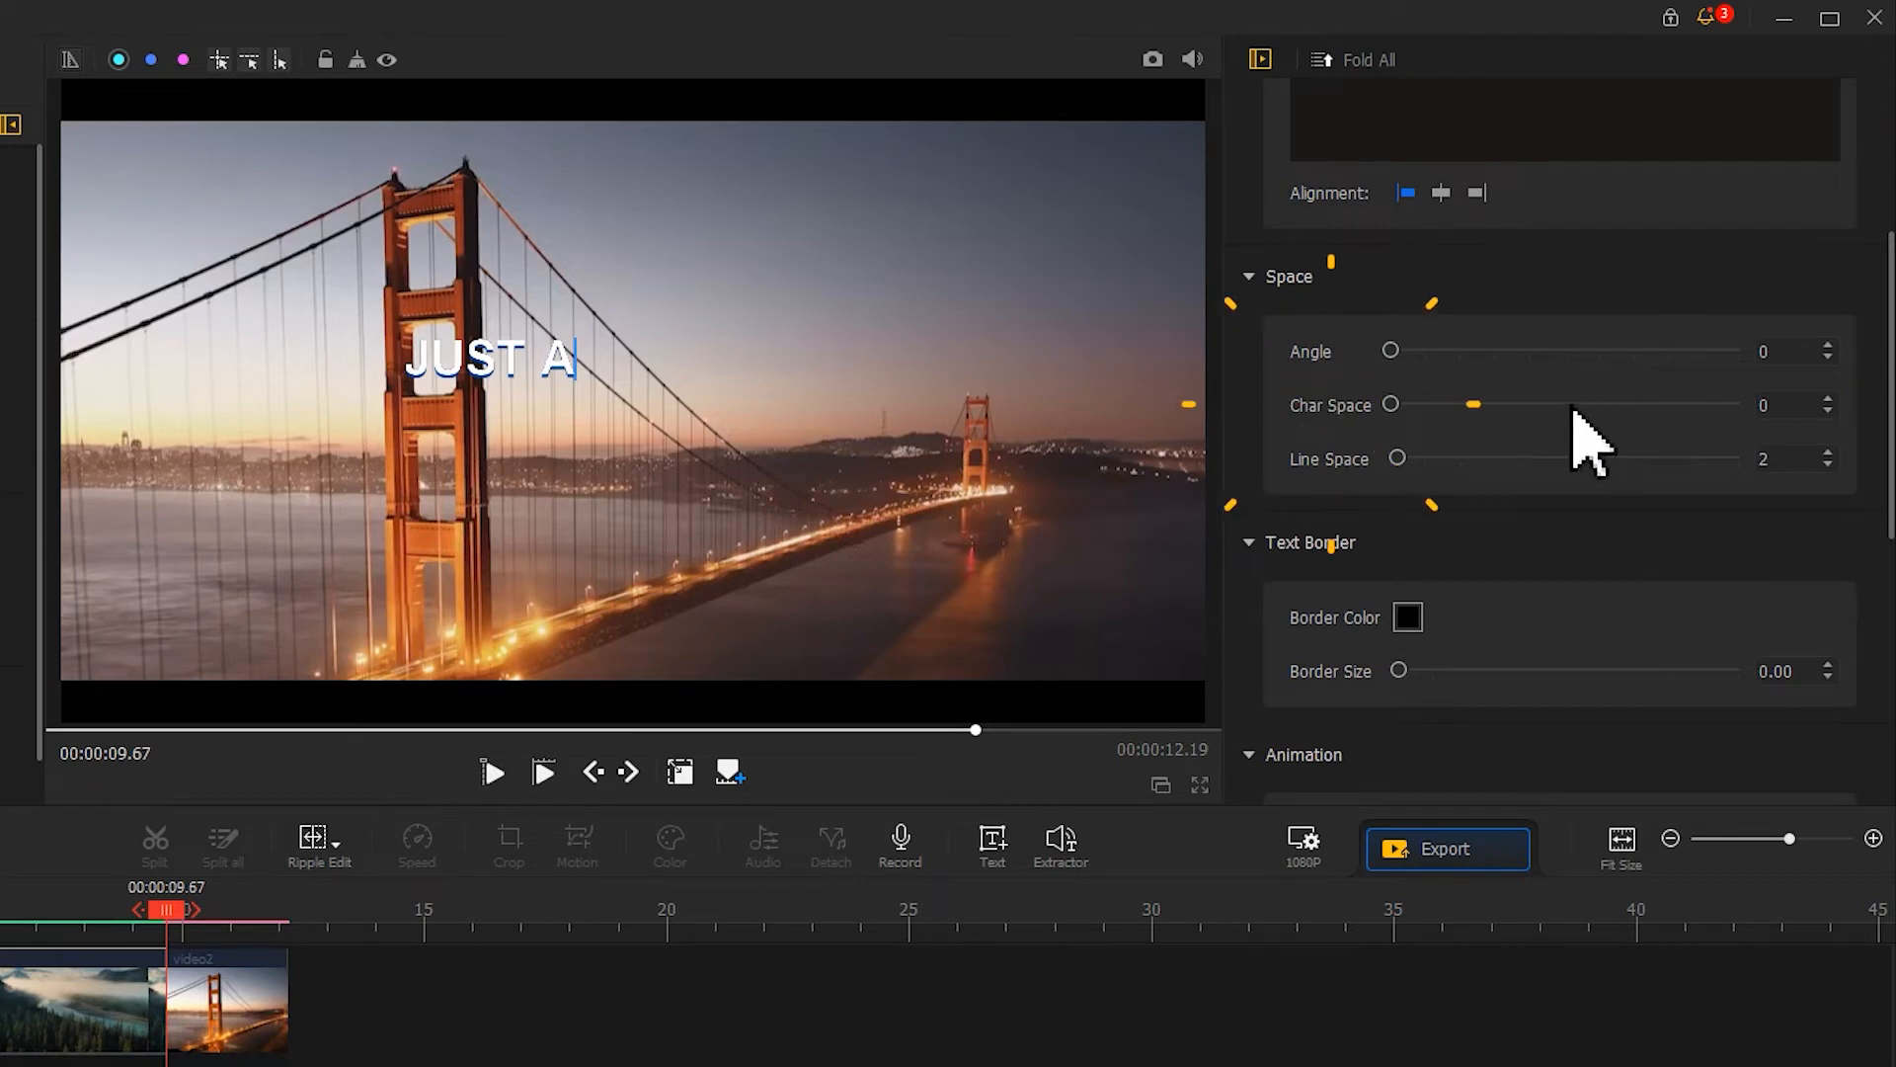
left_click_drag(1392, 405, 1438, 405)
left_click_drag(1891, 391, 1850, 656)
left_click_drag(1453, 494, 1364, 487)
Apply a Fade In appear animation of 0.61 to the JUST A title
left_click(1431, 213)
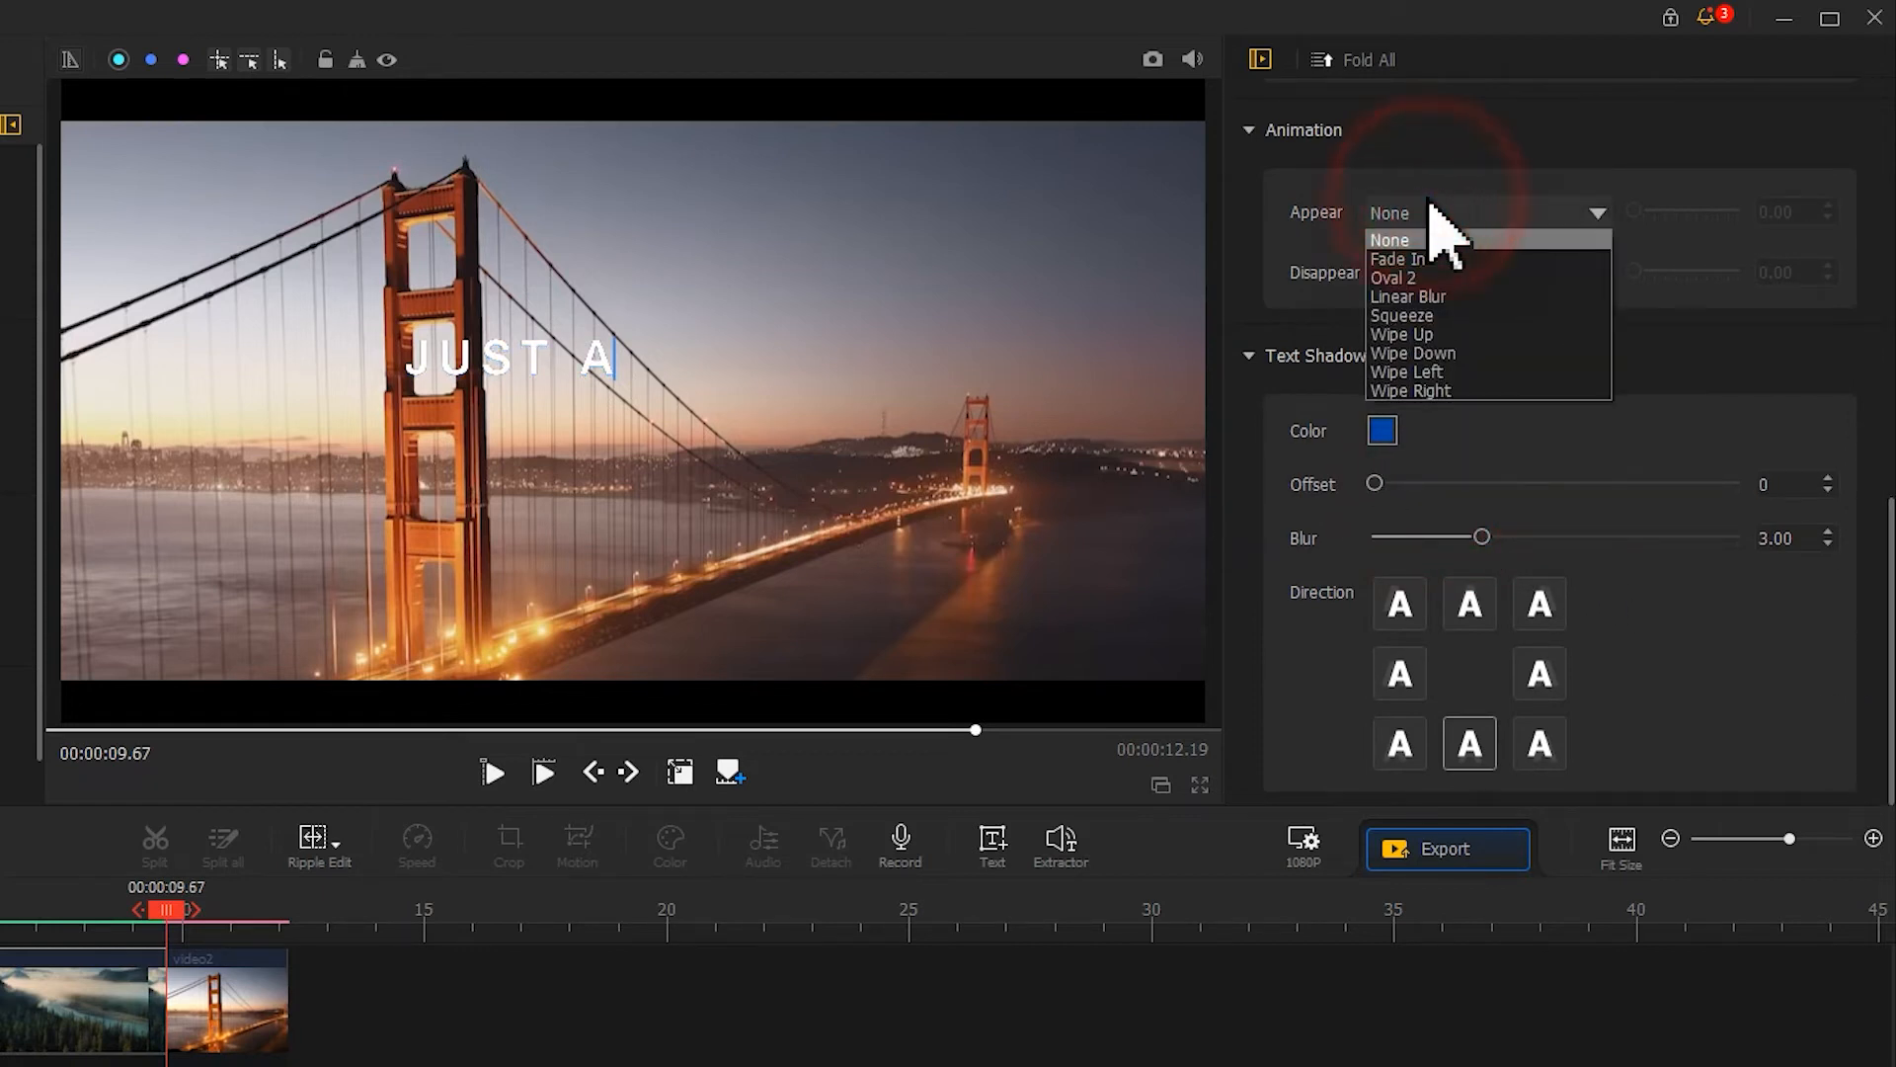
left_click(1427, 259)
left_click_drag(1691, 212, 1649, 213)
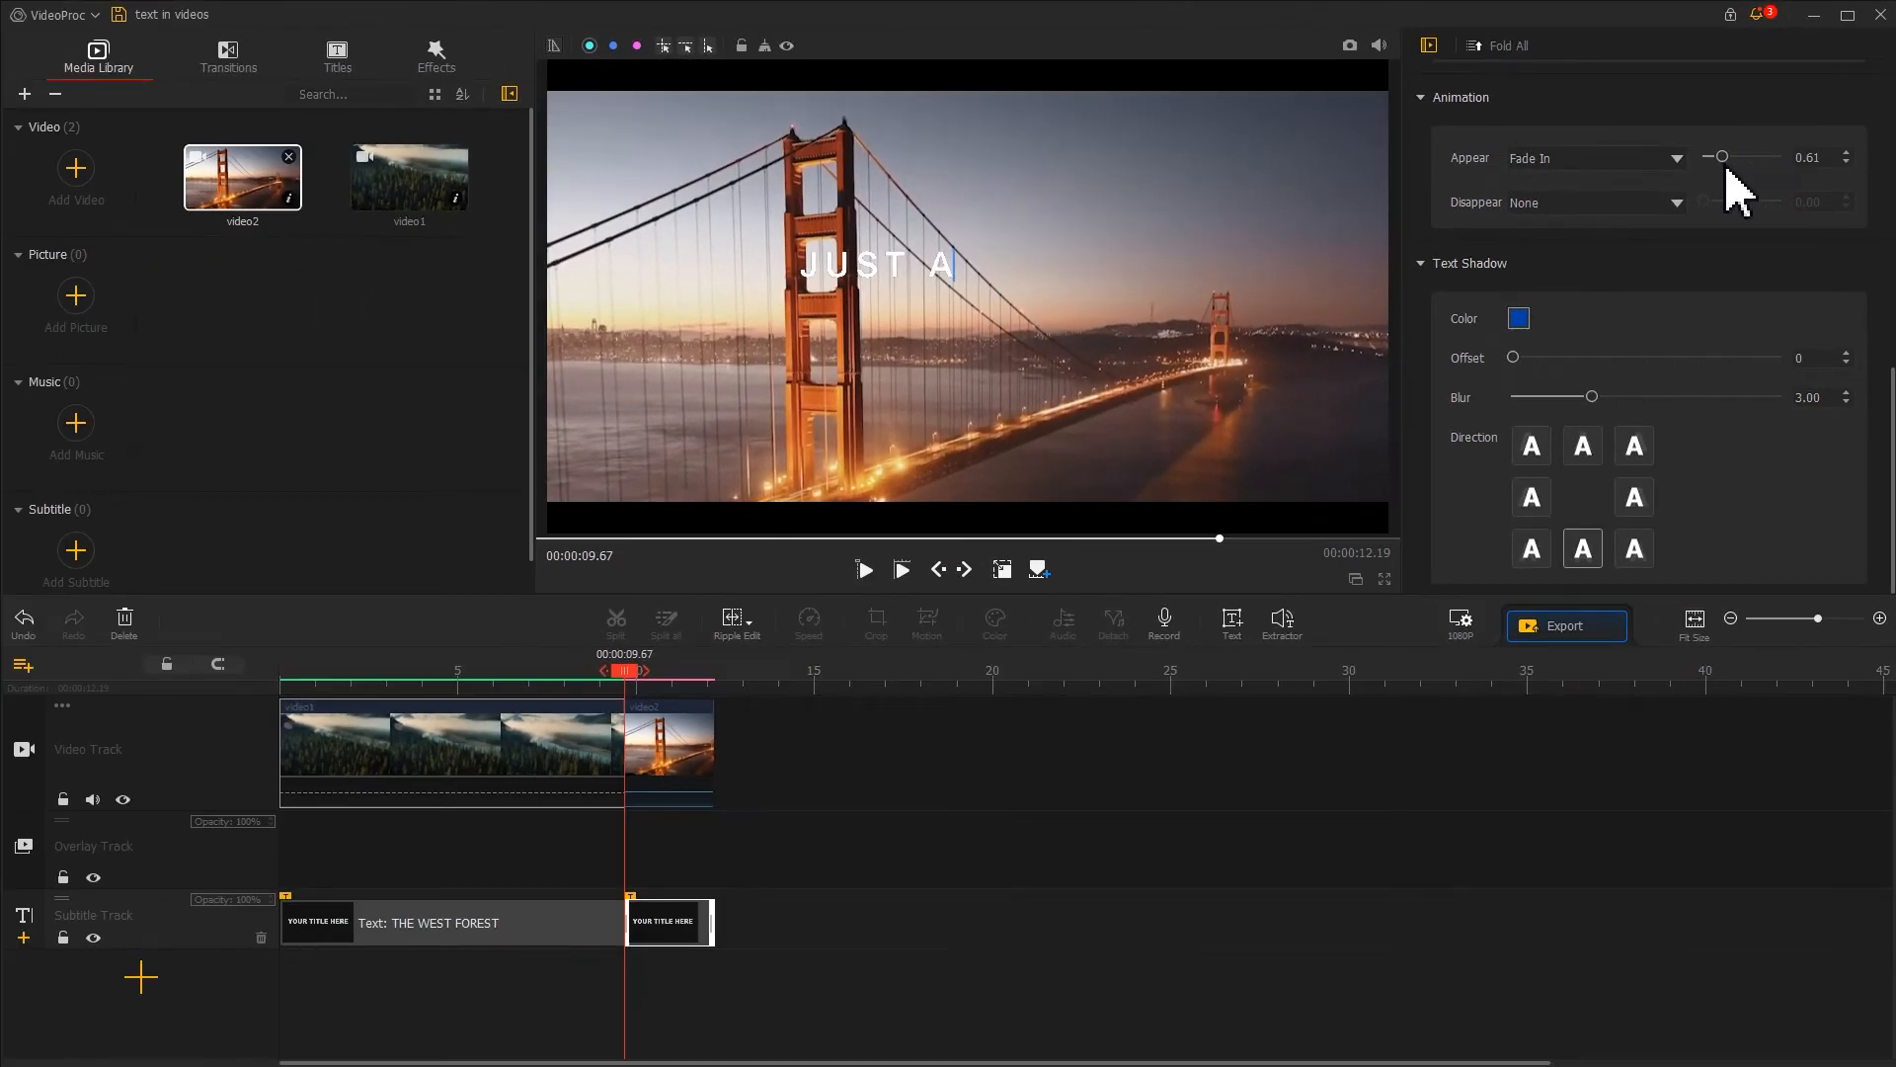
Add a second subtitle track and place a new text clip on it at the start of video2
left_click(171, 935)
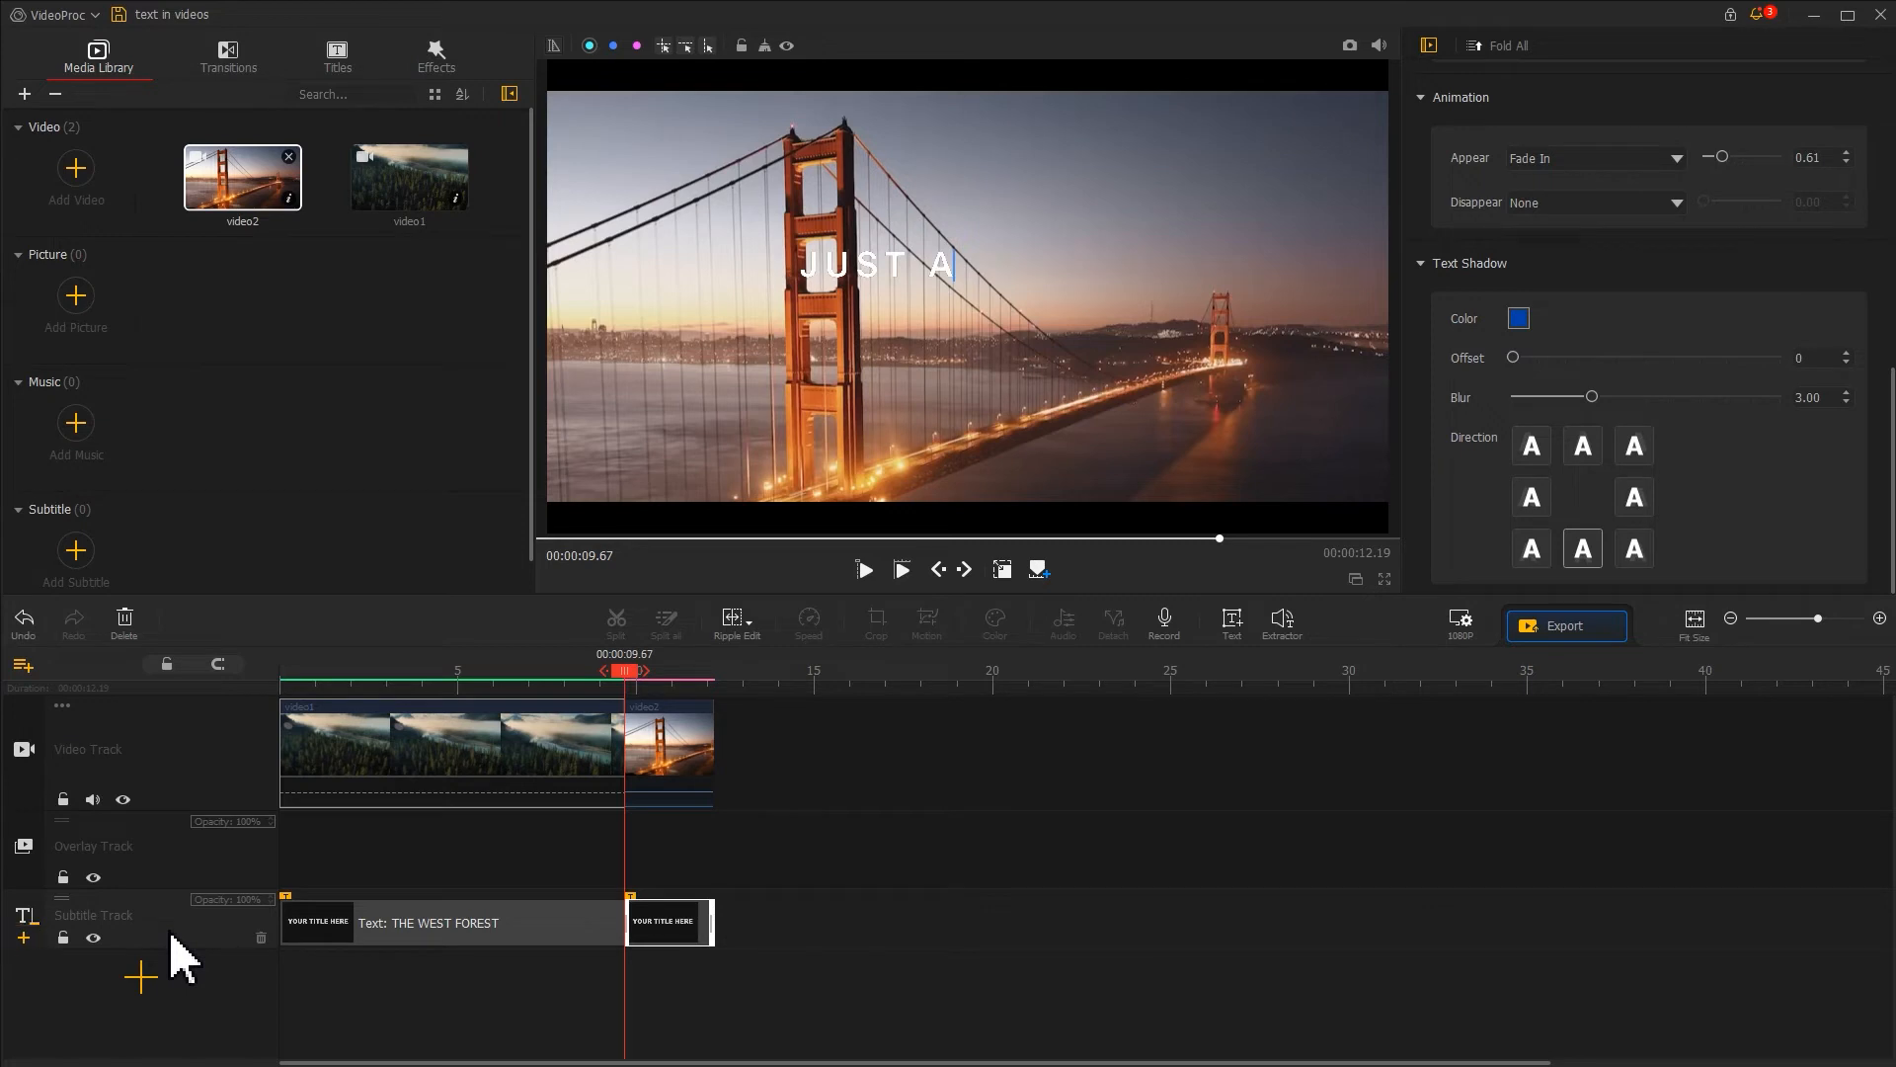
left_click(26, 941)
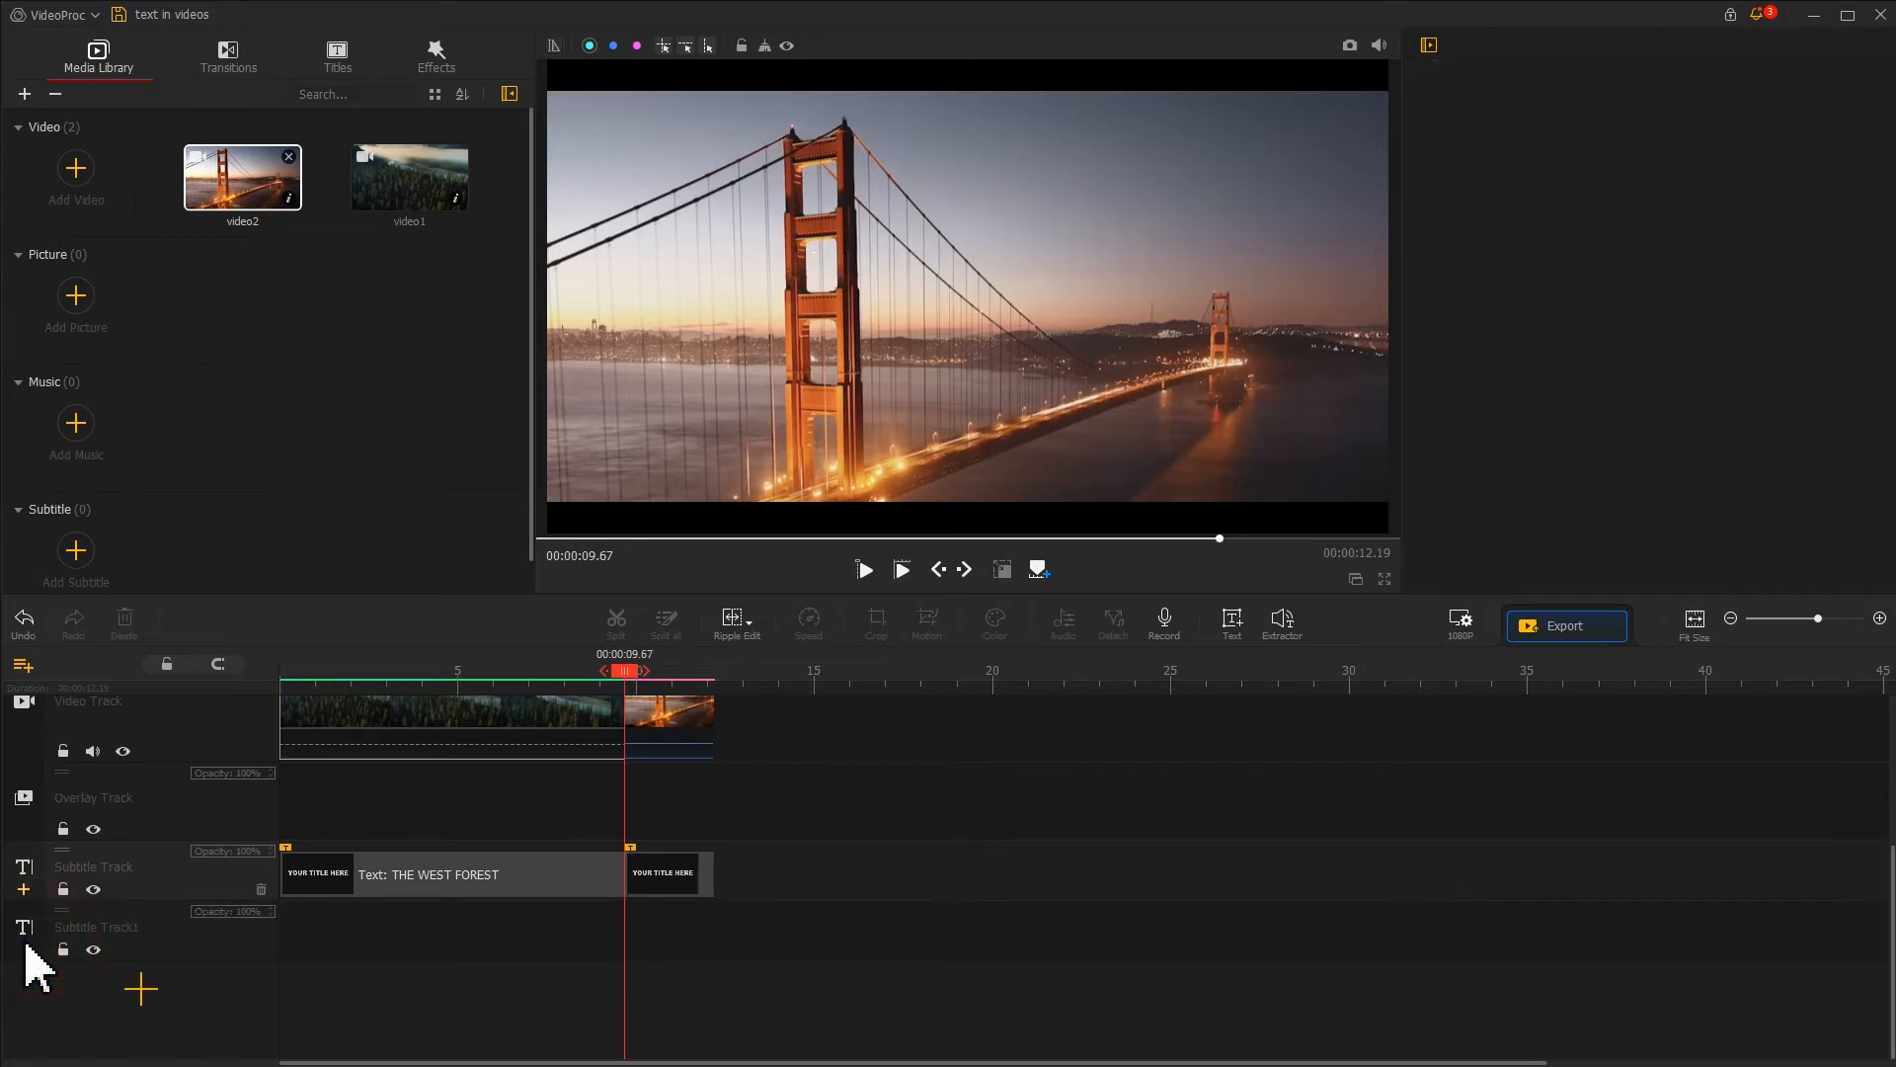
left_click(1230, 632)
left_click_drag(652, 877, 682, 938)
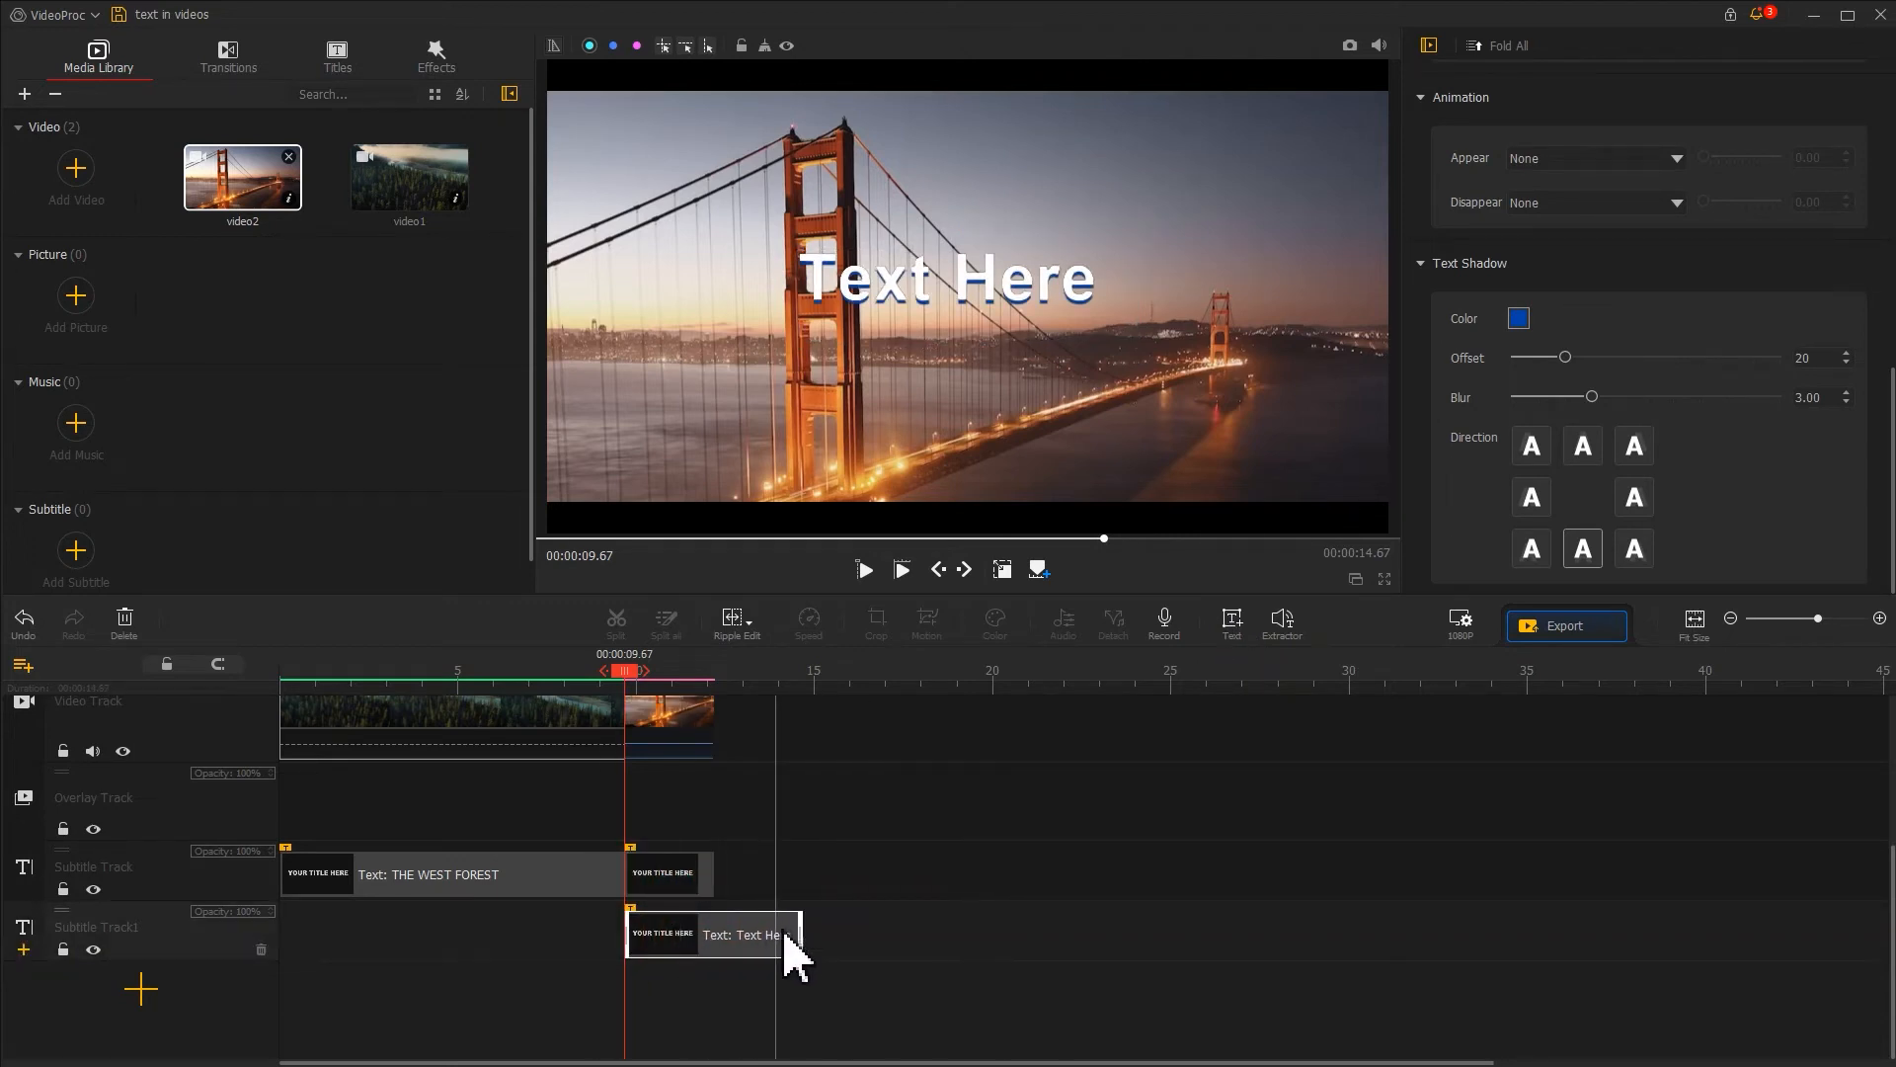
Shorten the new text clip to end together with video2 and change its text to BRIDGE
left_click_drag(799, 935, 714, 938)
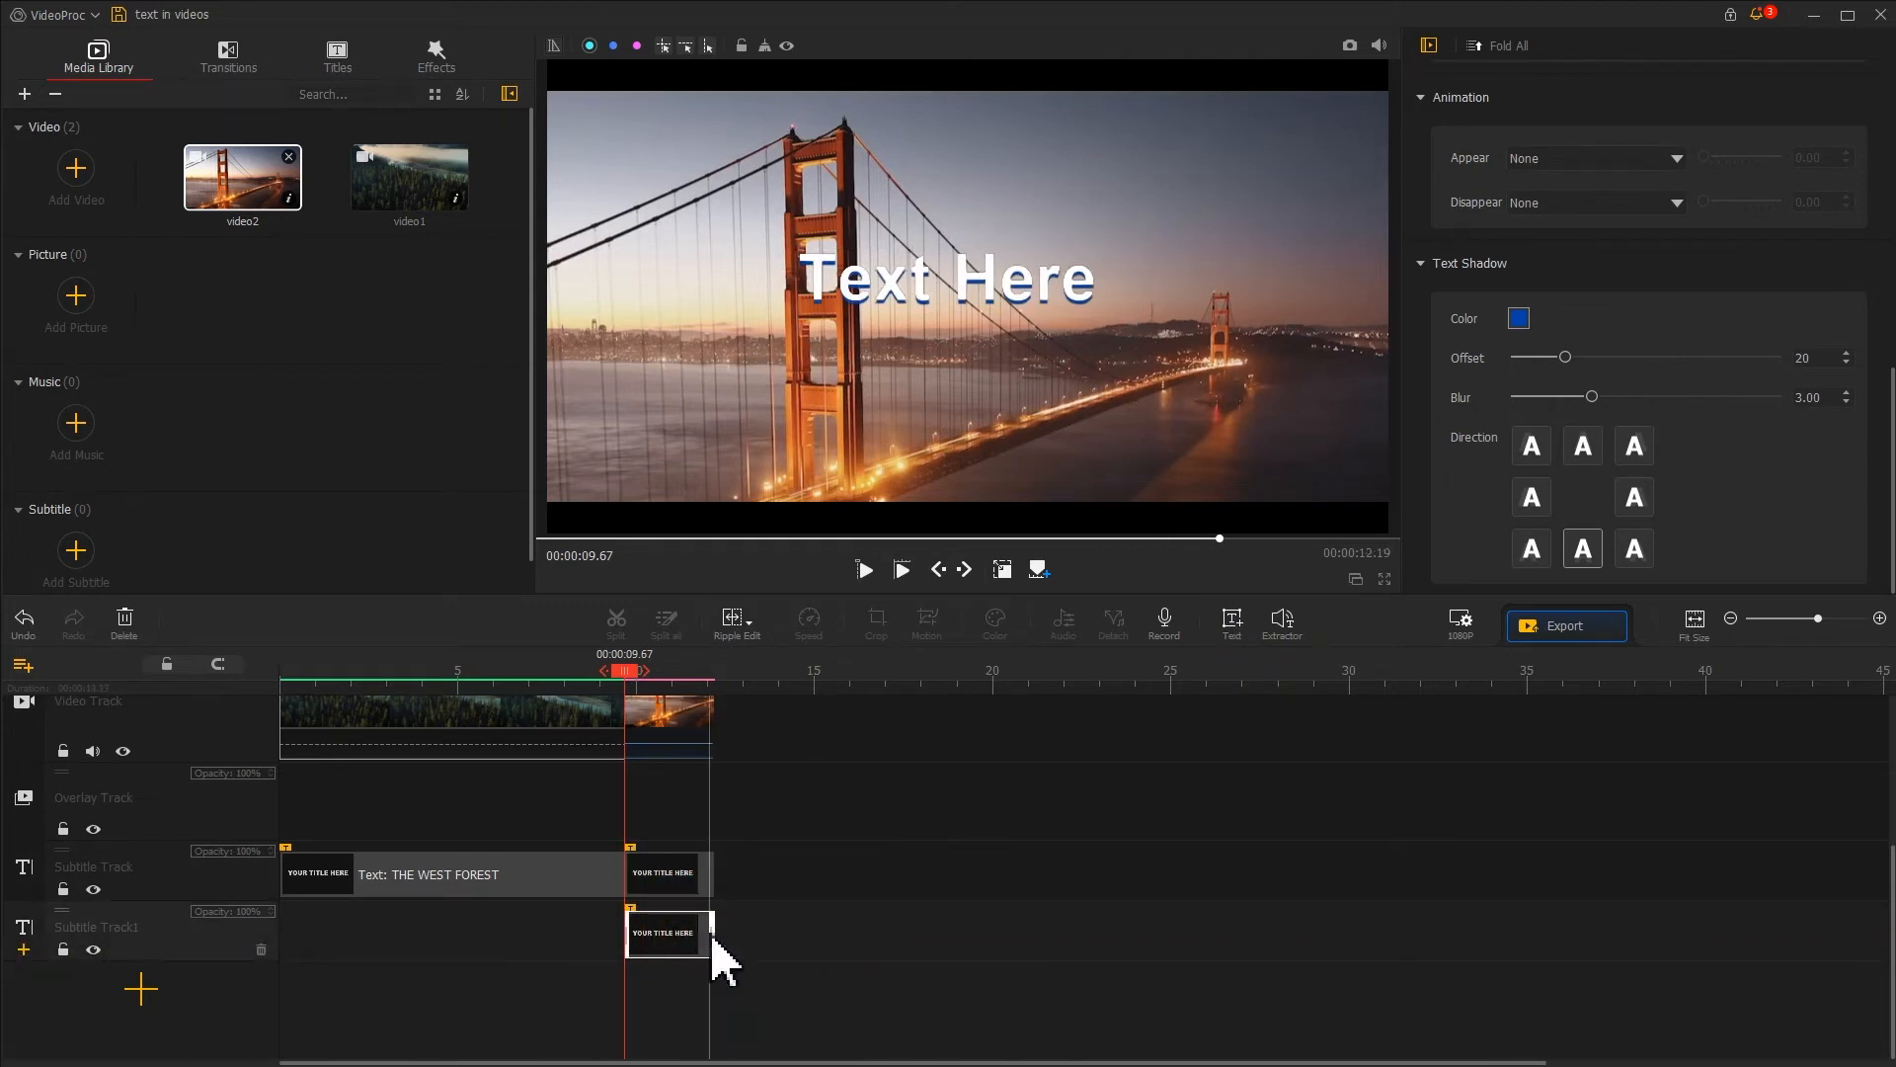
left_click_drag(1890, 482, 1889, 168)
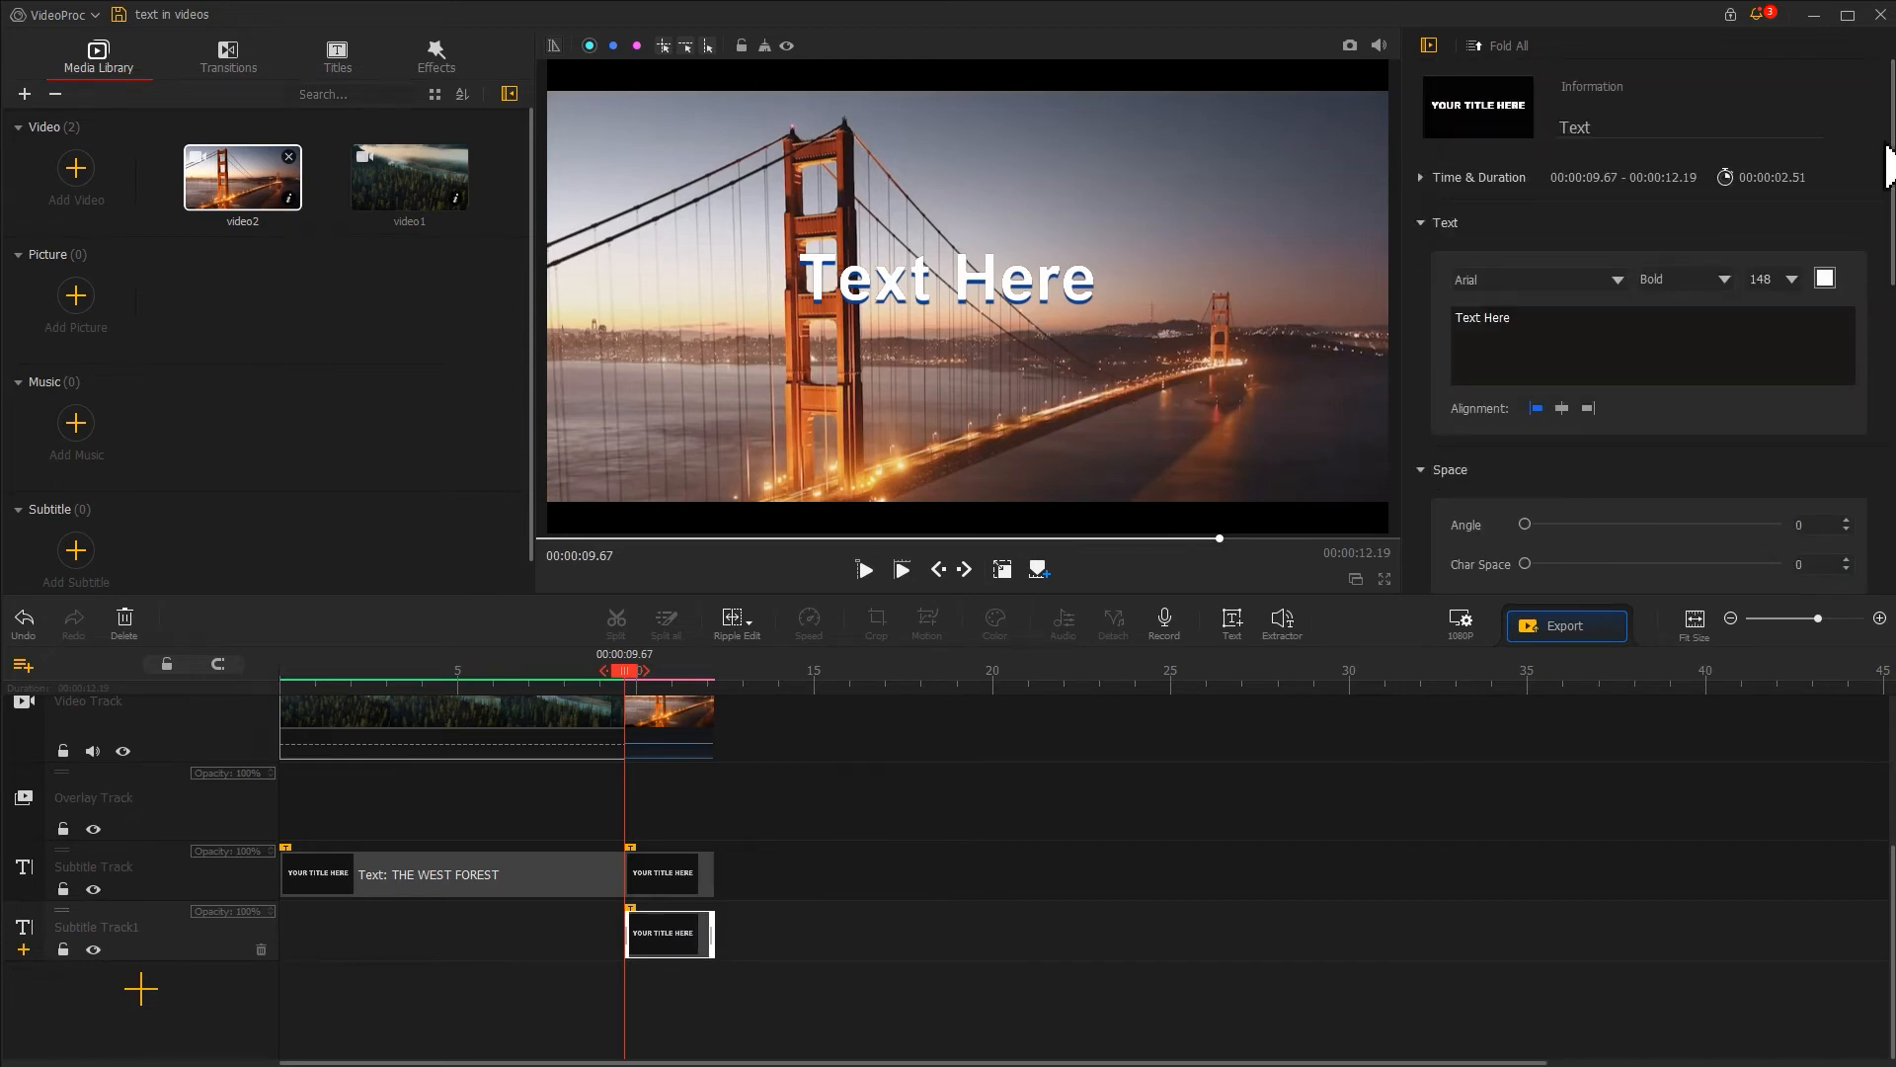
left_click_drag(1539, 316, 1354, 309)
type("BRIDGE")
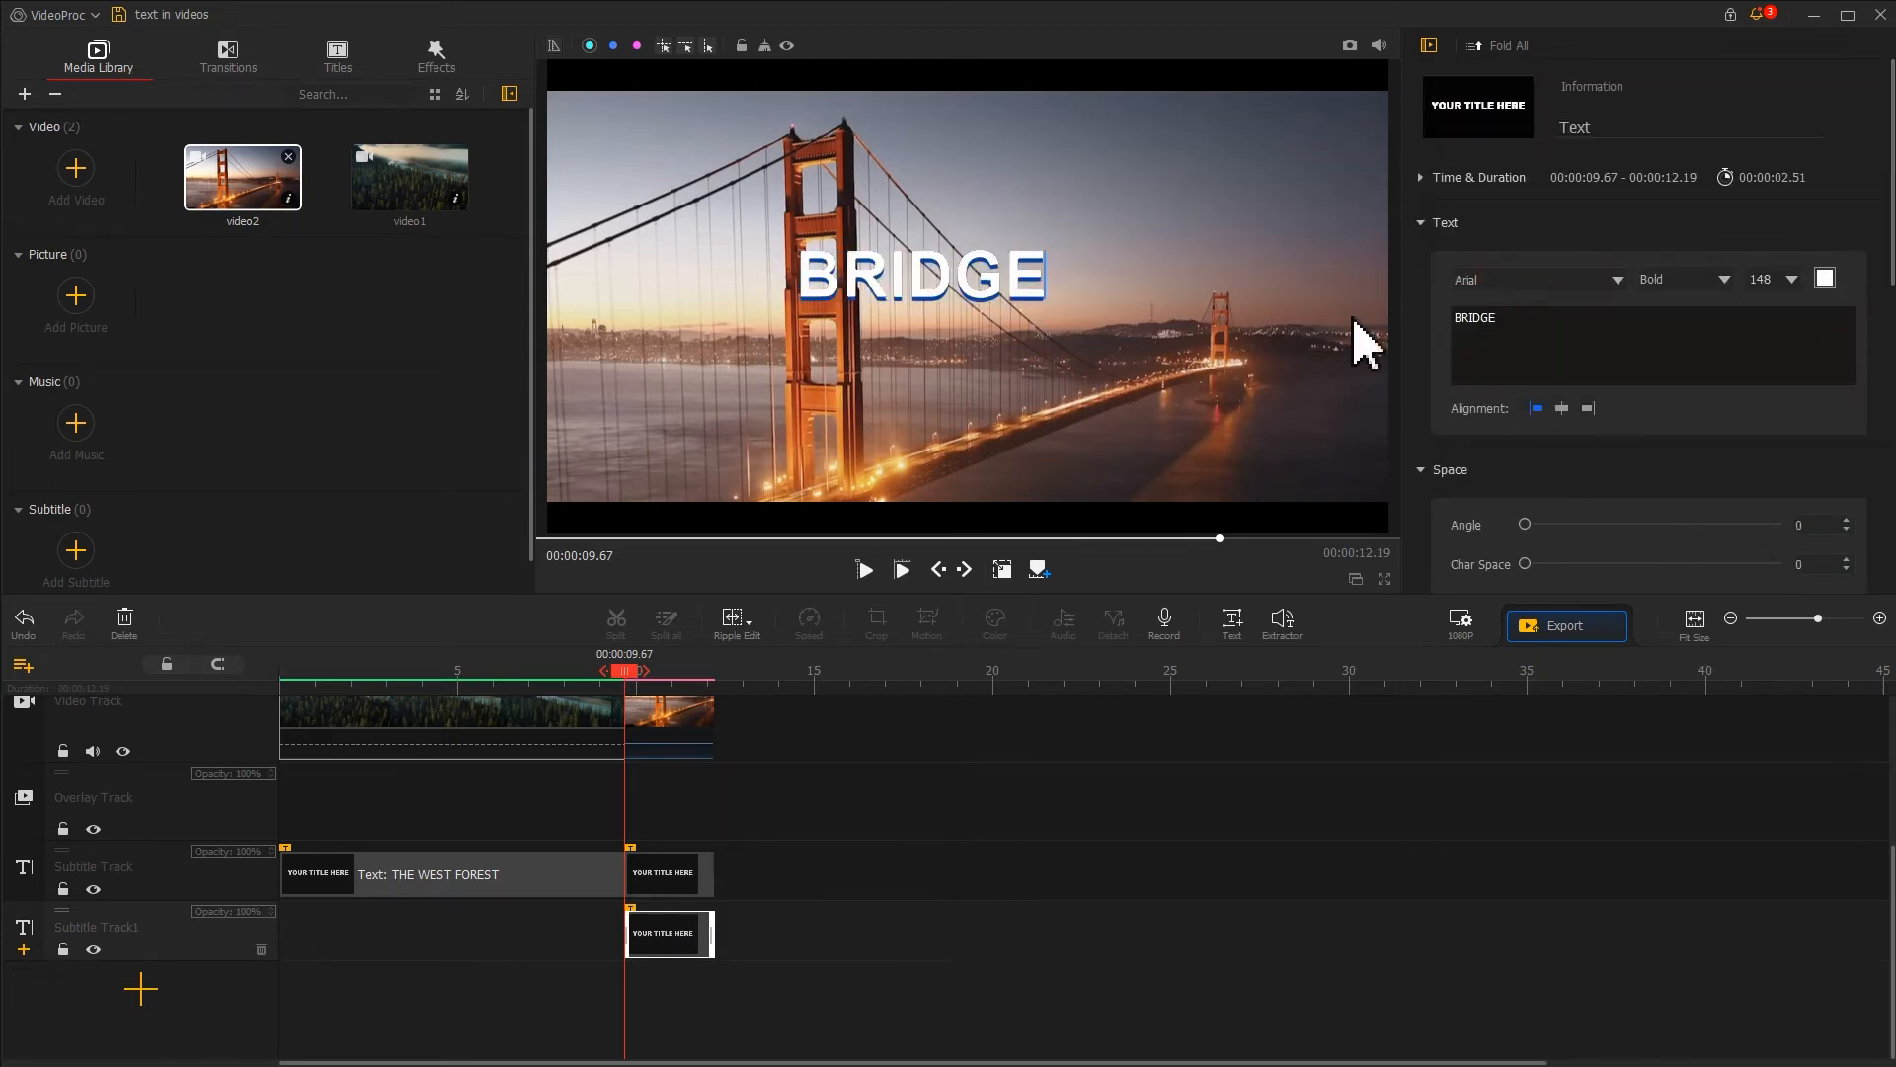
Style the BRIDGE title in Franklin Gothic Heavy Regular at size 200 with slightly wider character spacing
left_click(1537, 285)
scroll(1580, 501, "down", 5)
scroll(1591, 524, "down", 4)
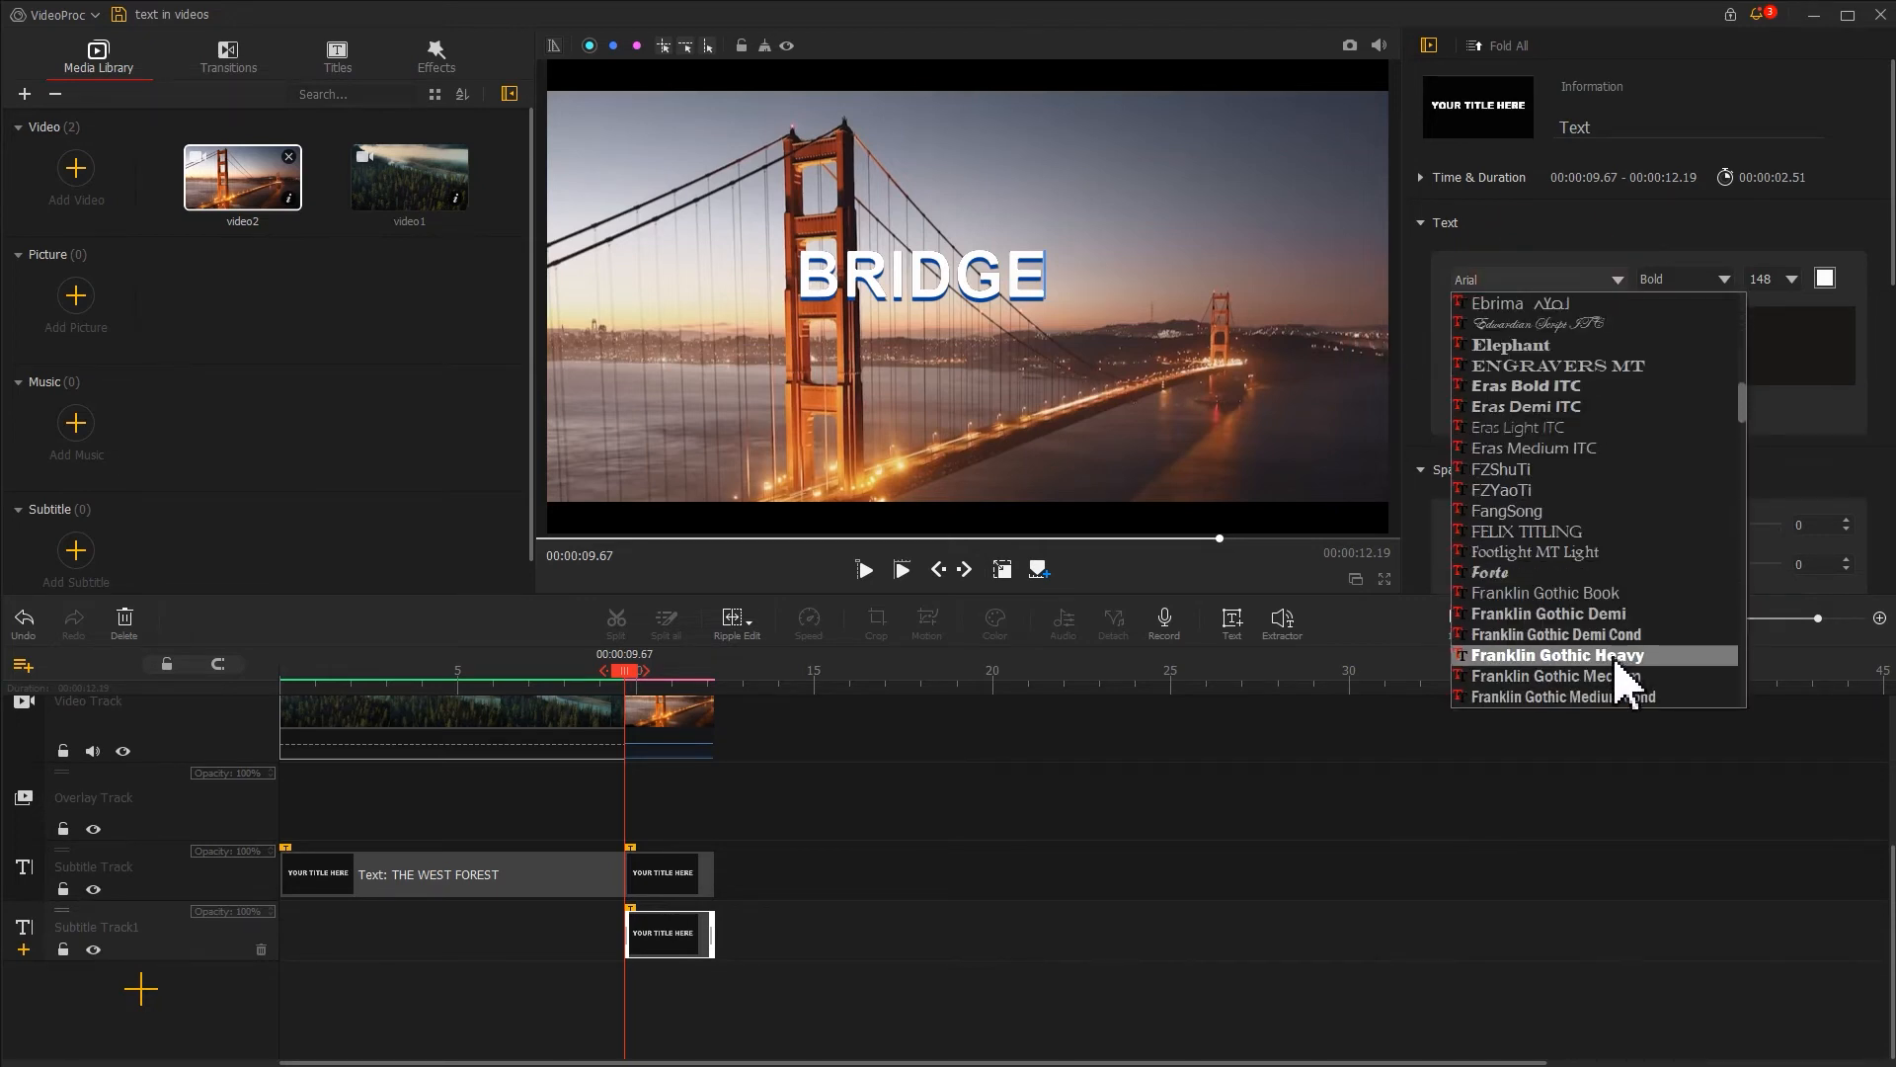
left_click(1623, 657)
left_click(1682, 284)
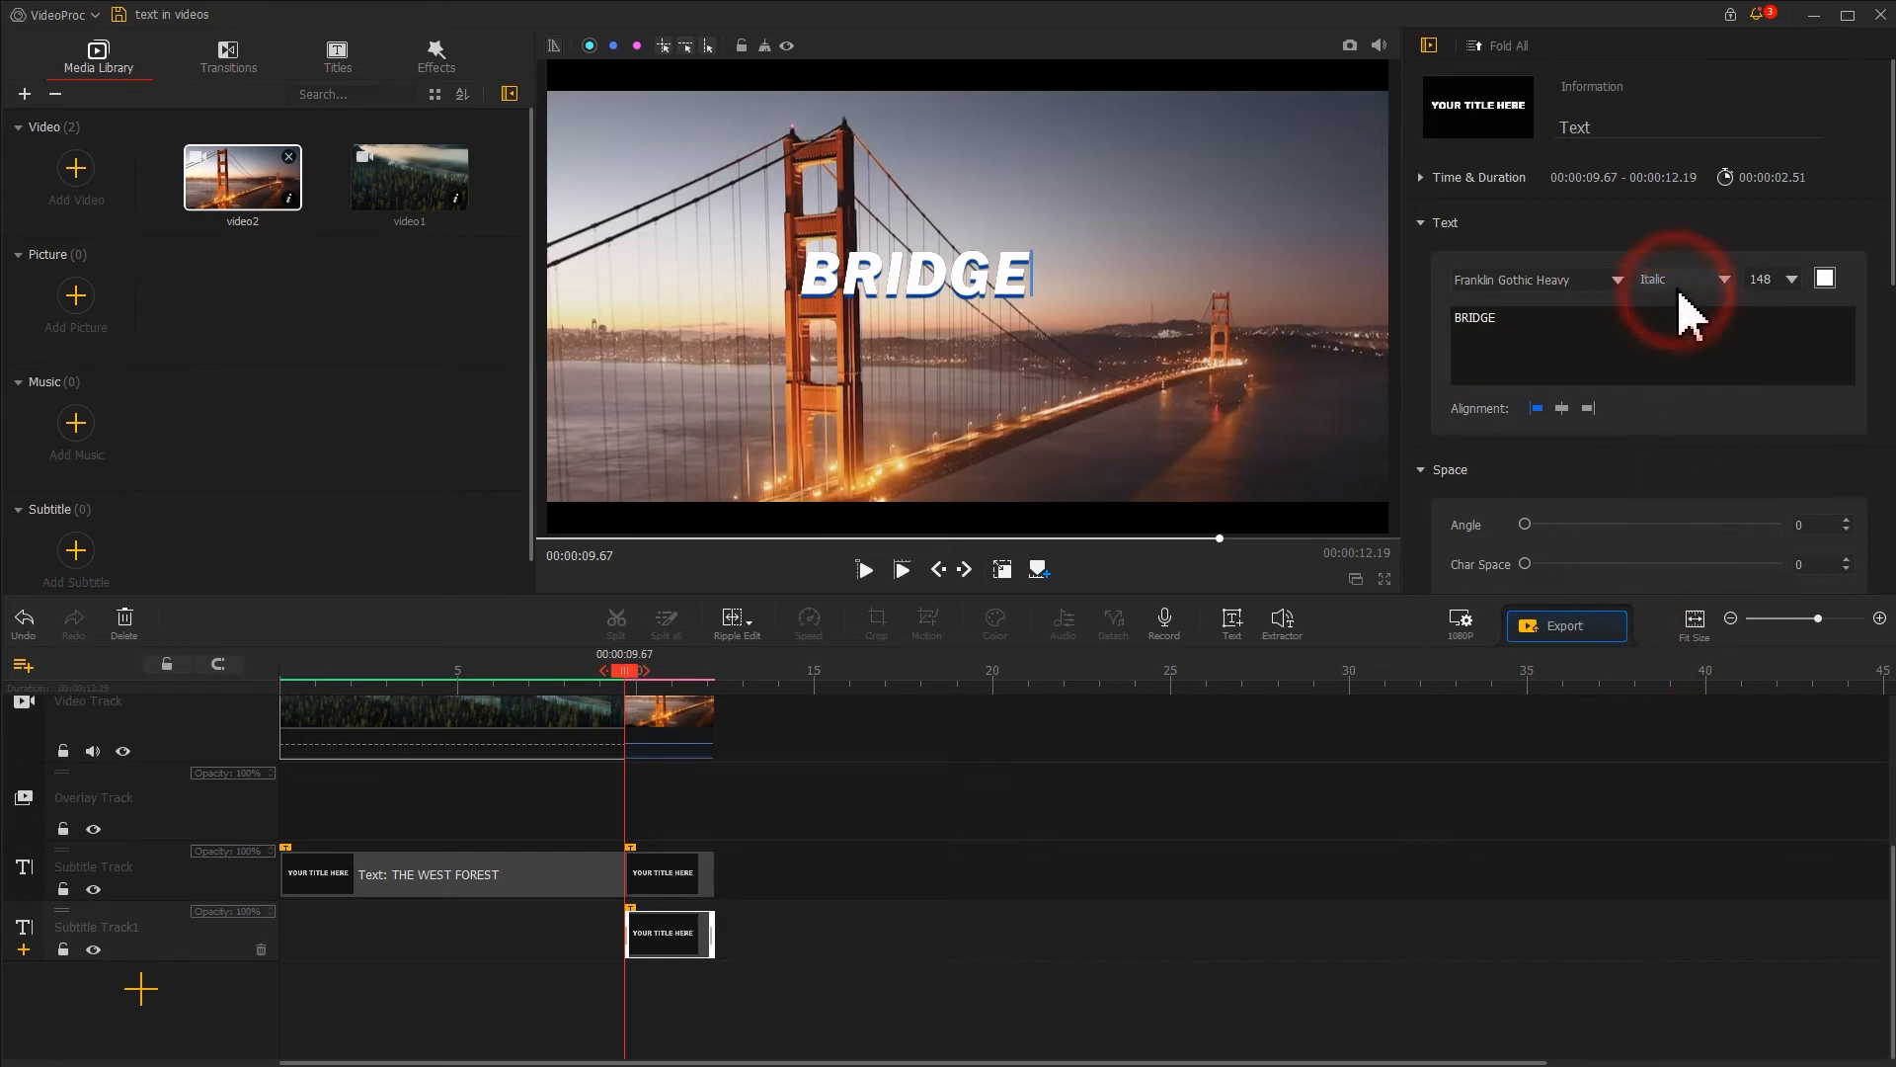
left_click(1681, 299)
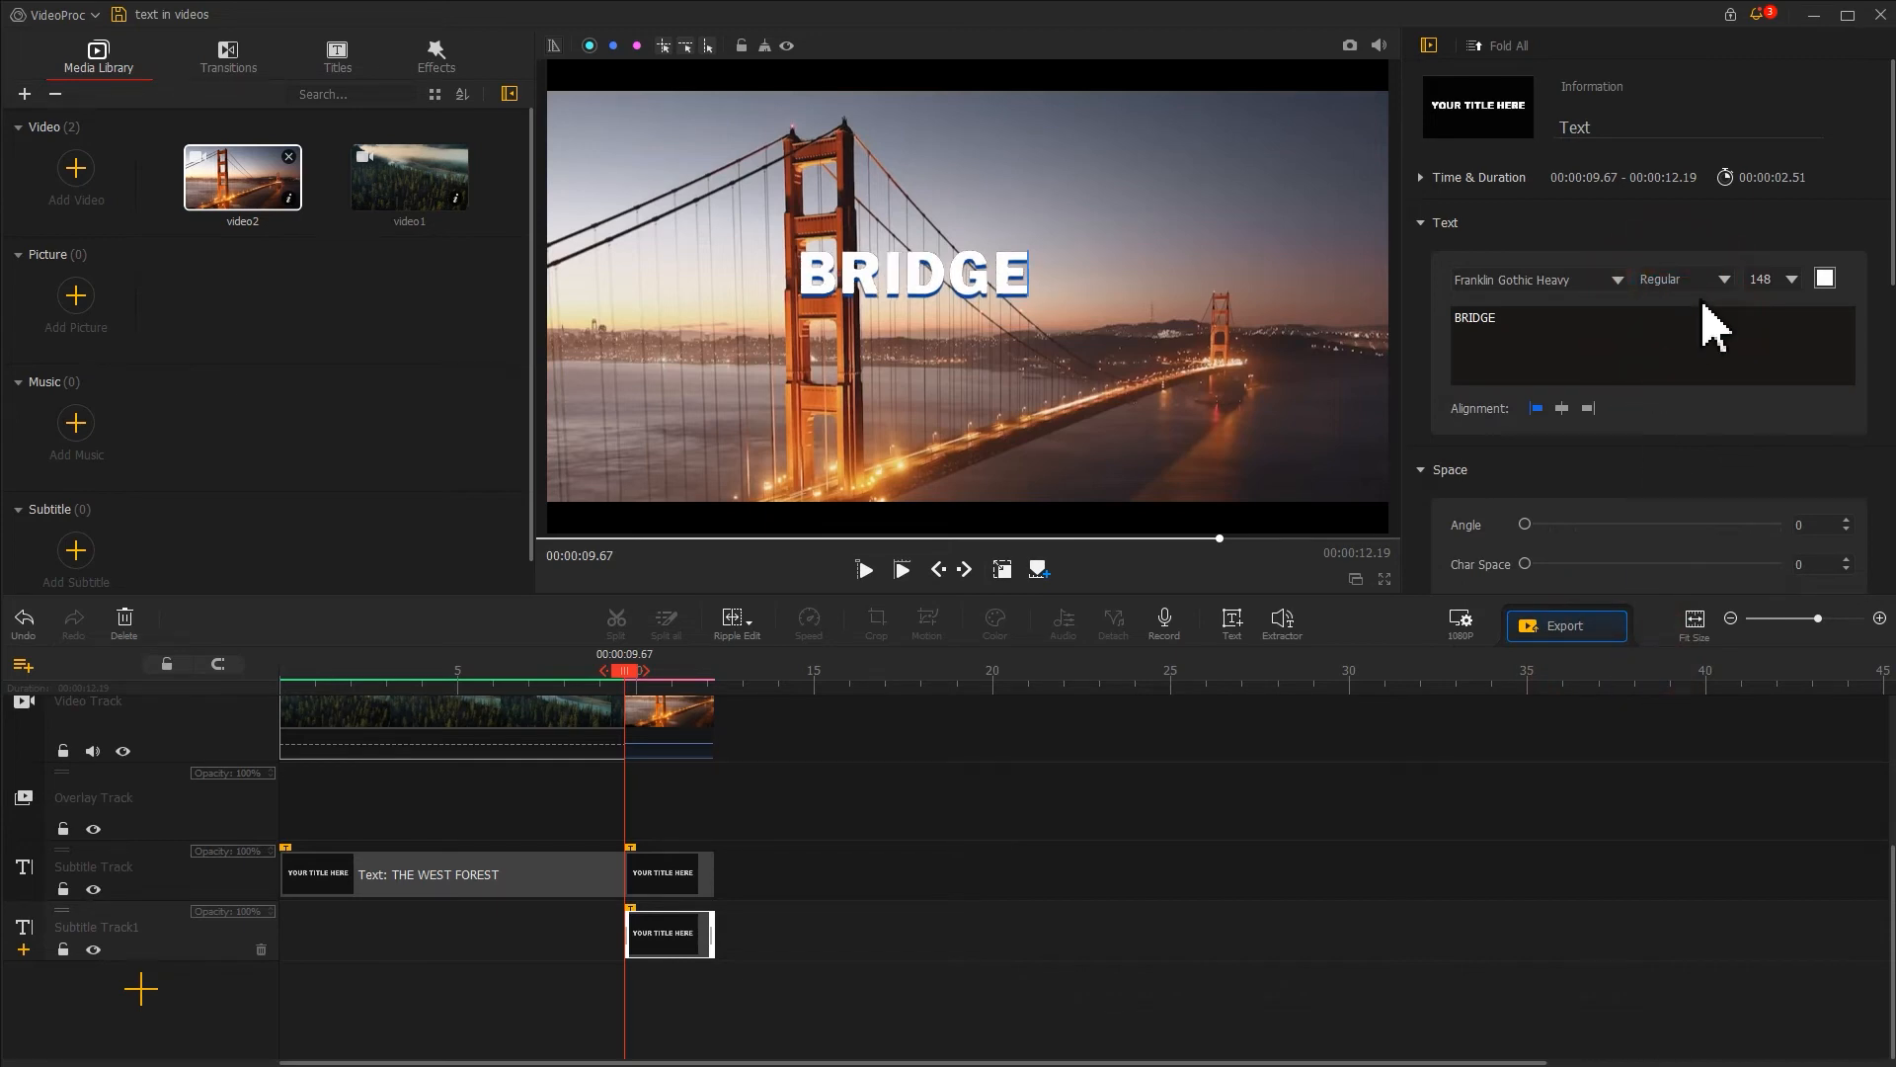
type("200")
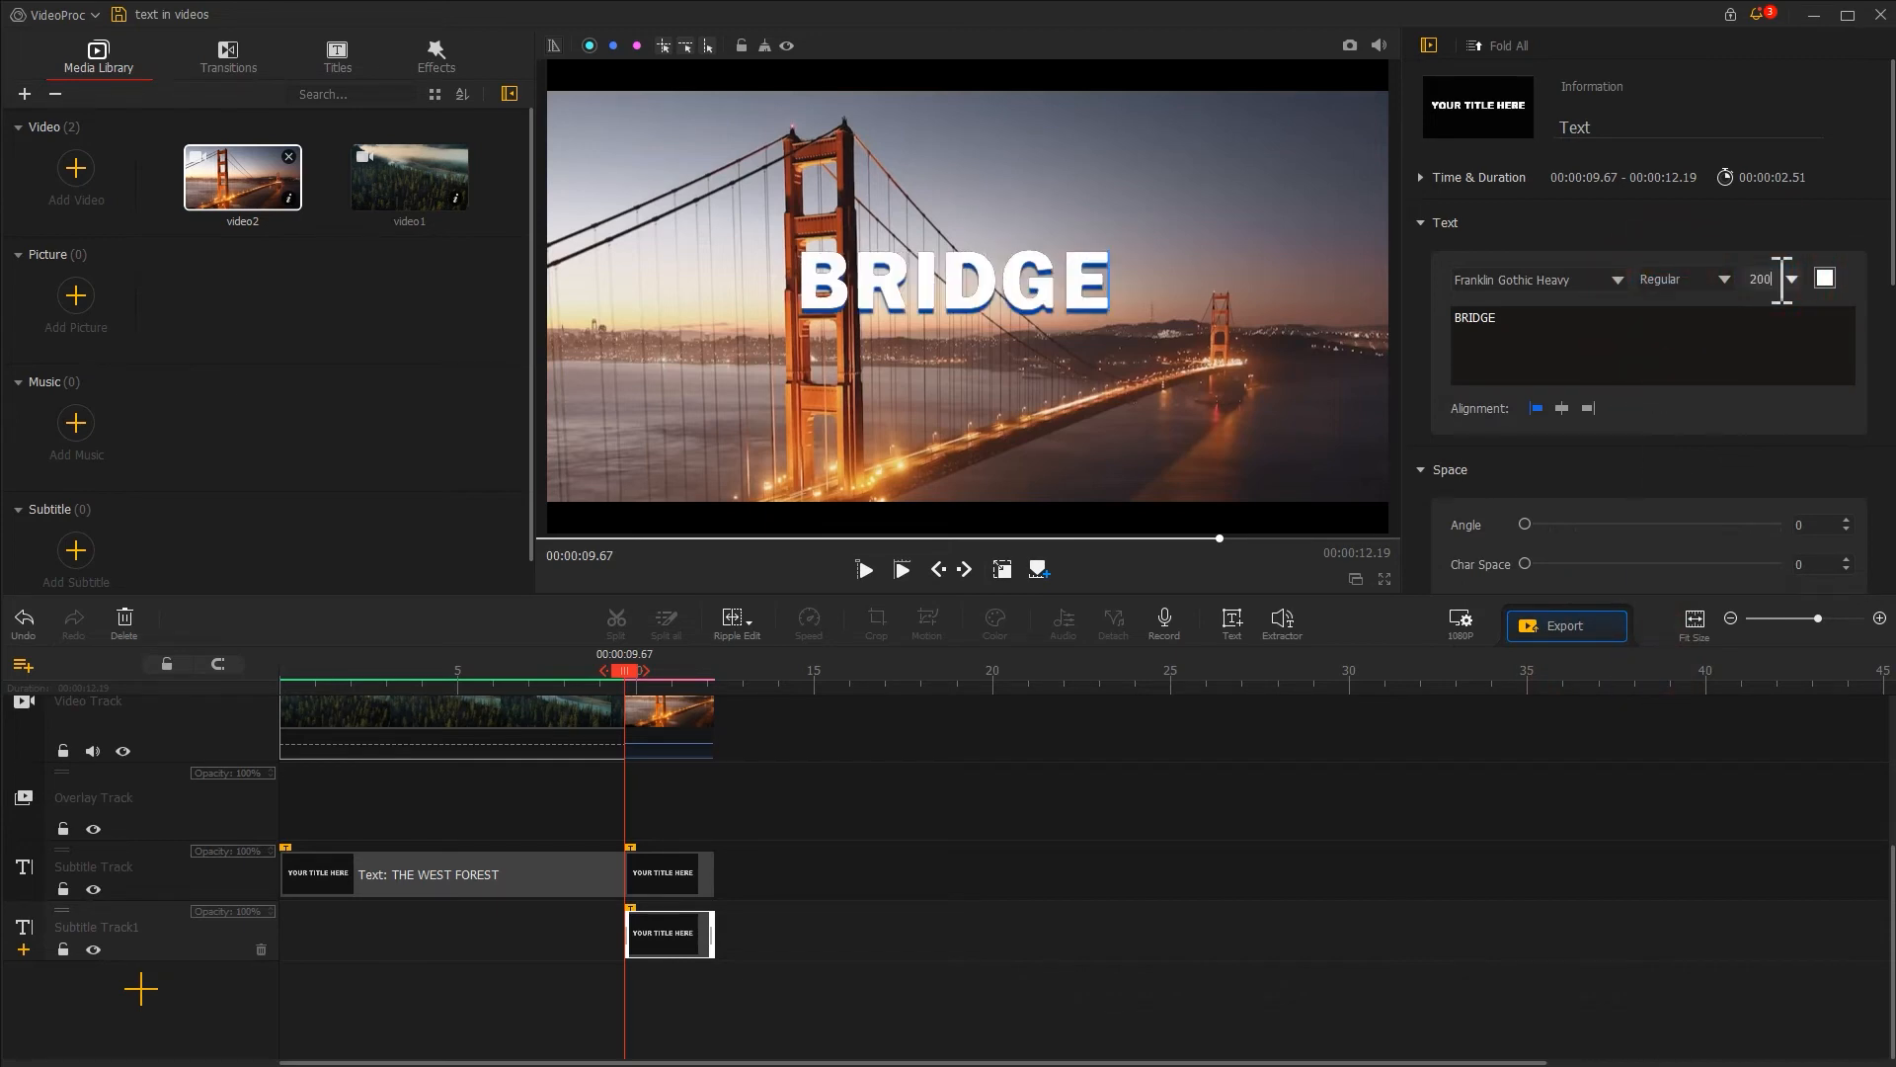
left_click_drag(1892, 232, 1888, 331)
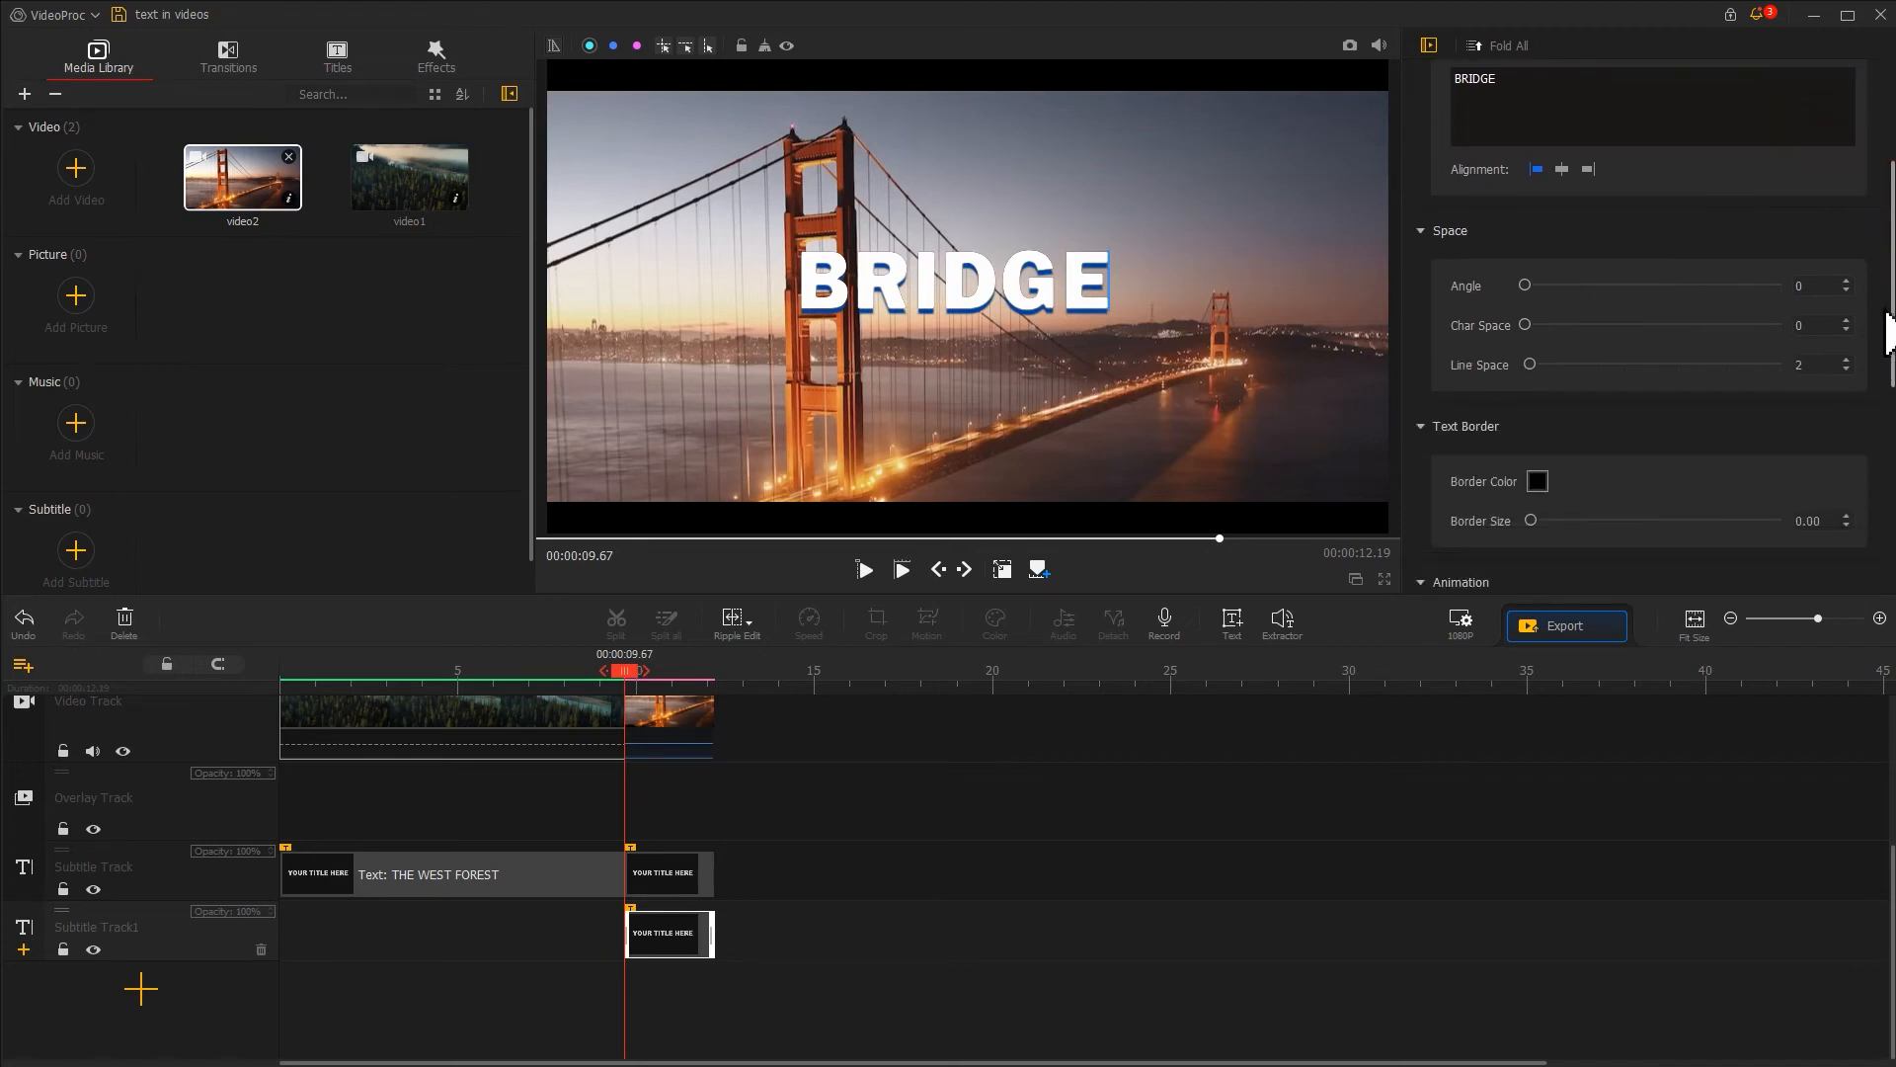
left_click_drag(1527, 329, 1551, 329)
Apply a Fade In appear animation of 0.61 to the BRIDGE title and set its text shadow offset to 0
left_click_drag(1888, 331, 1870, 491)
left_click(1587, 178)
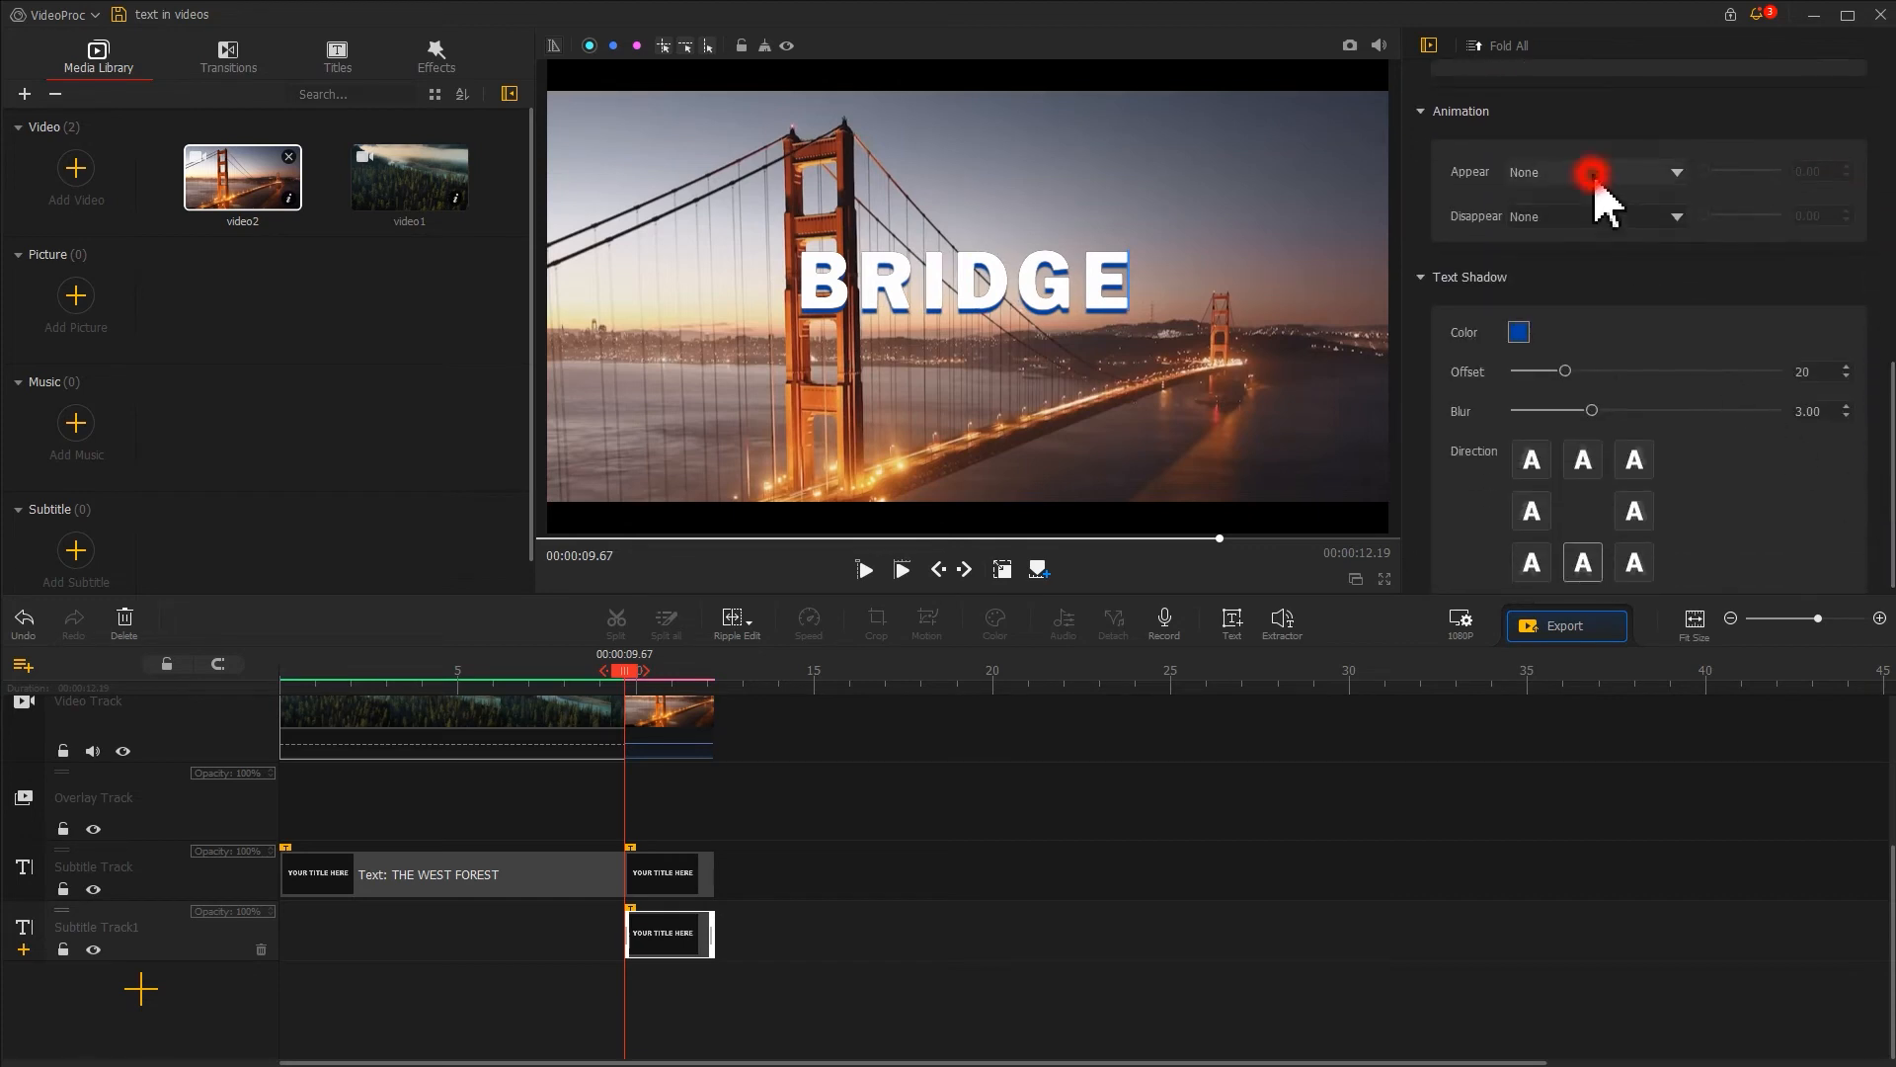
left_click(1587, 193)
left_click(1747, 172)
left_click_drag(1748, 176, 1719, 176)
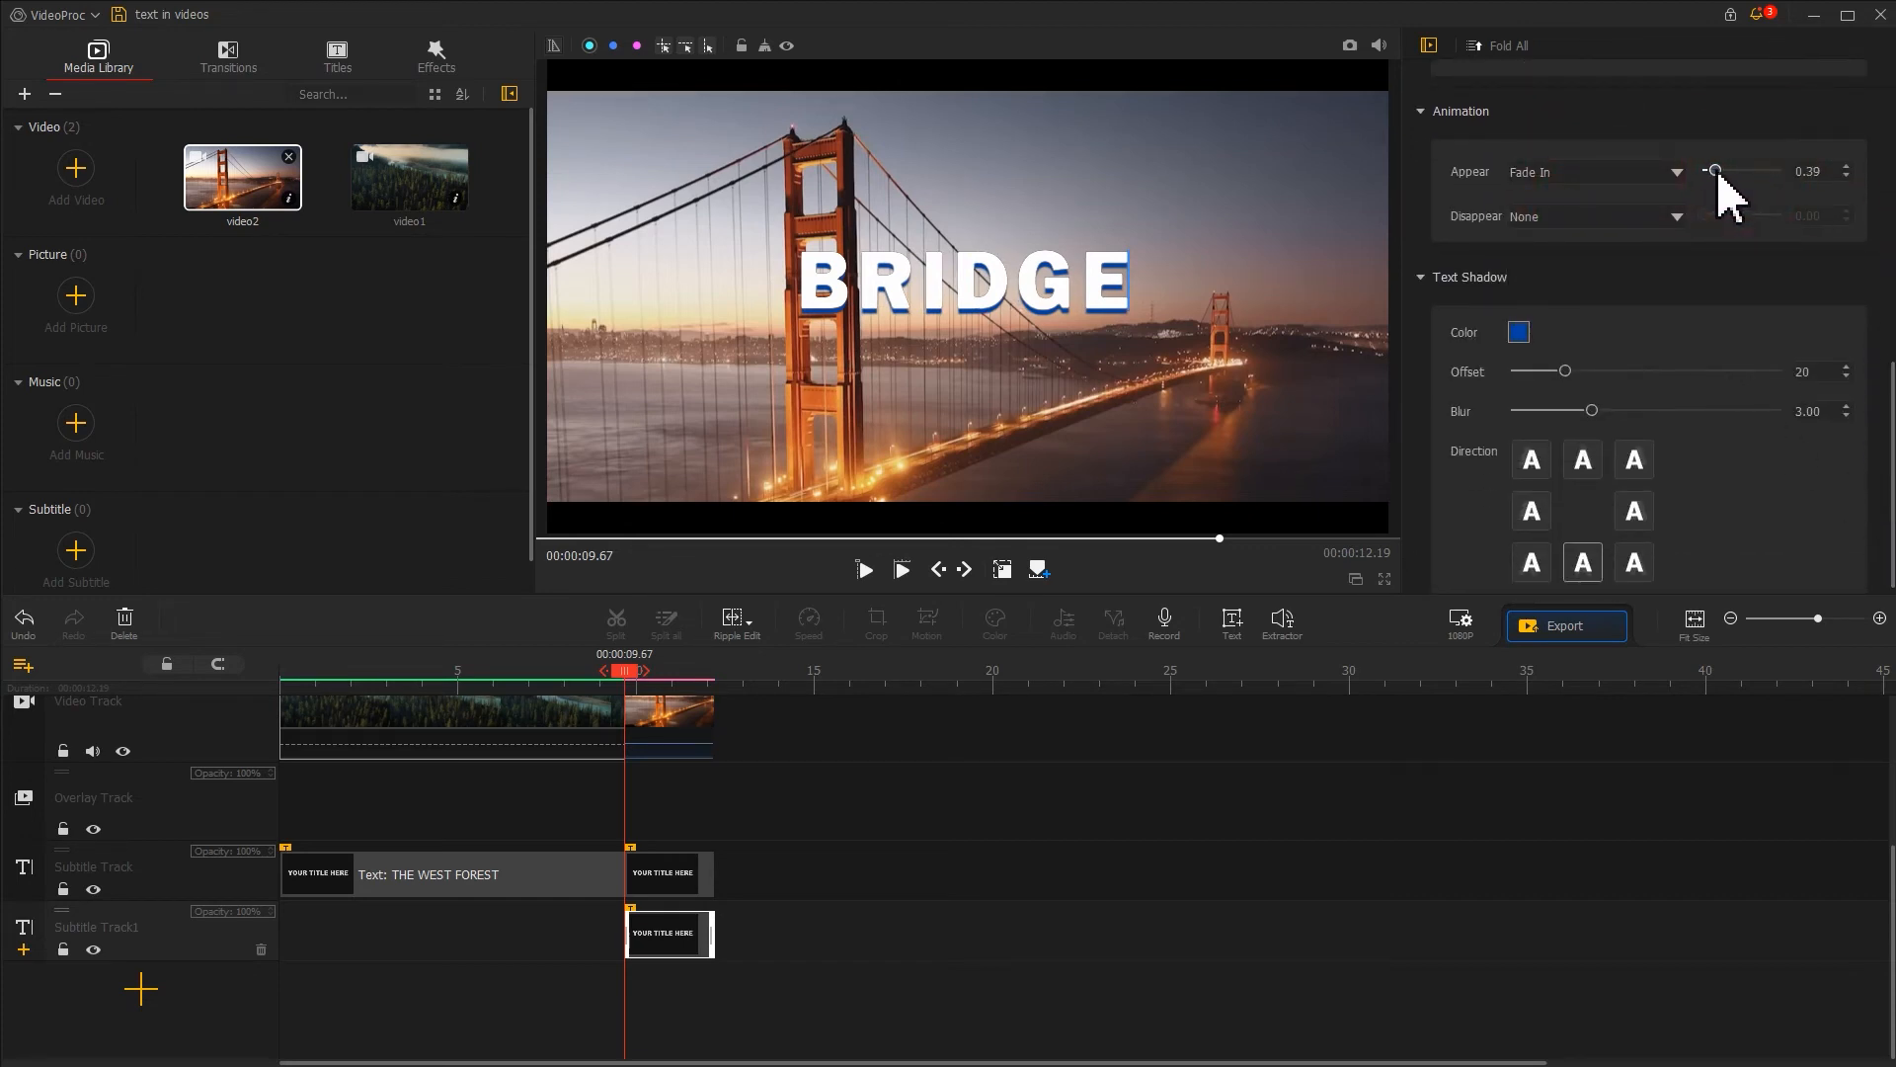
left_click_drag(1564, 370, 1512, 371)
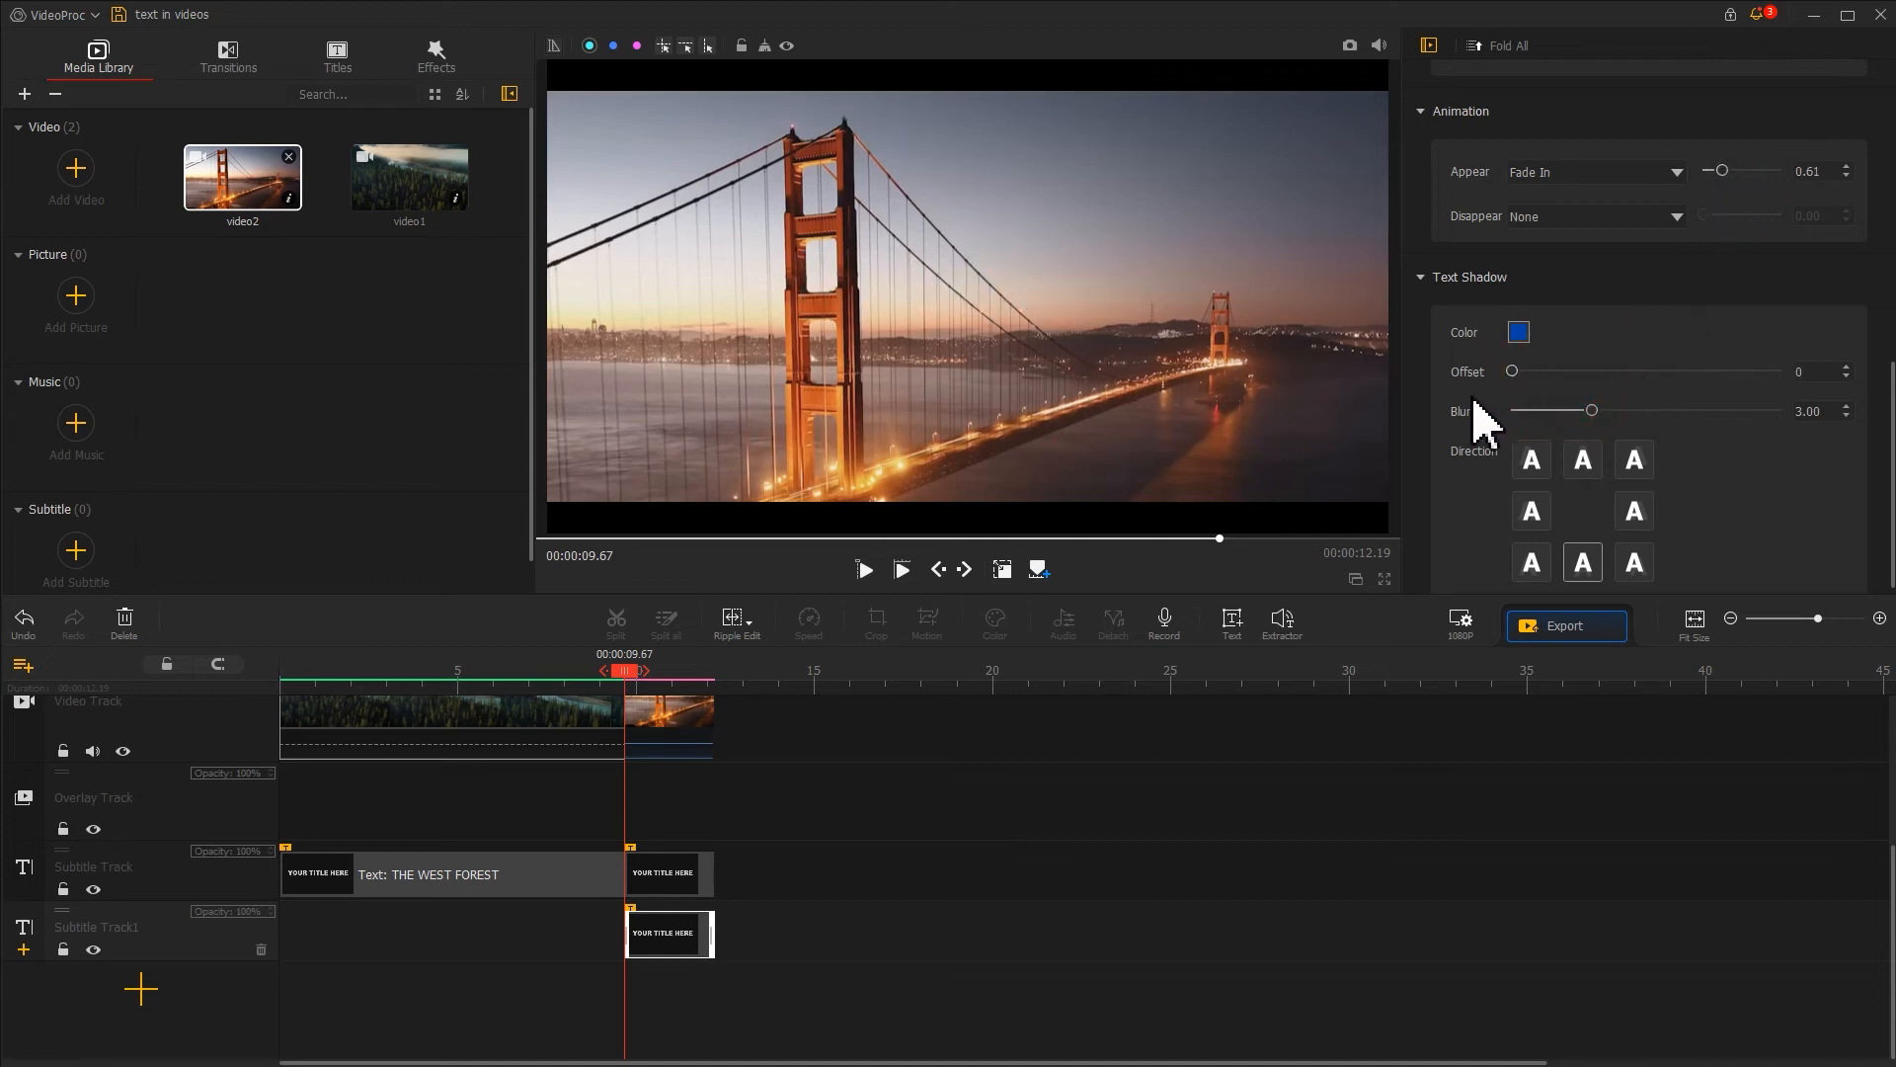
Move the JUST A title to the open sky beside the bridge's near tower, at a frame where both titles show
left_click(671, 669)
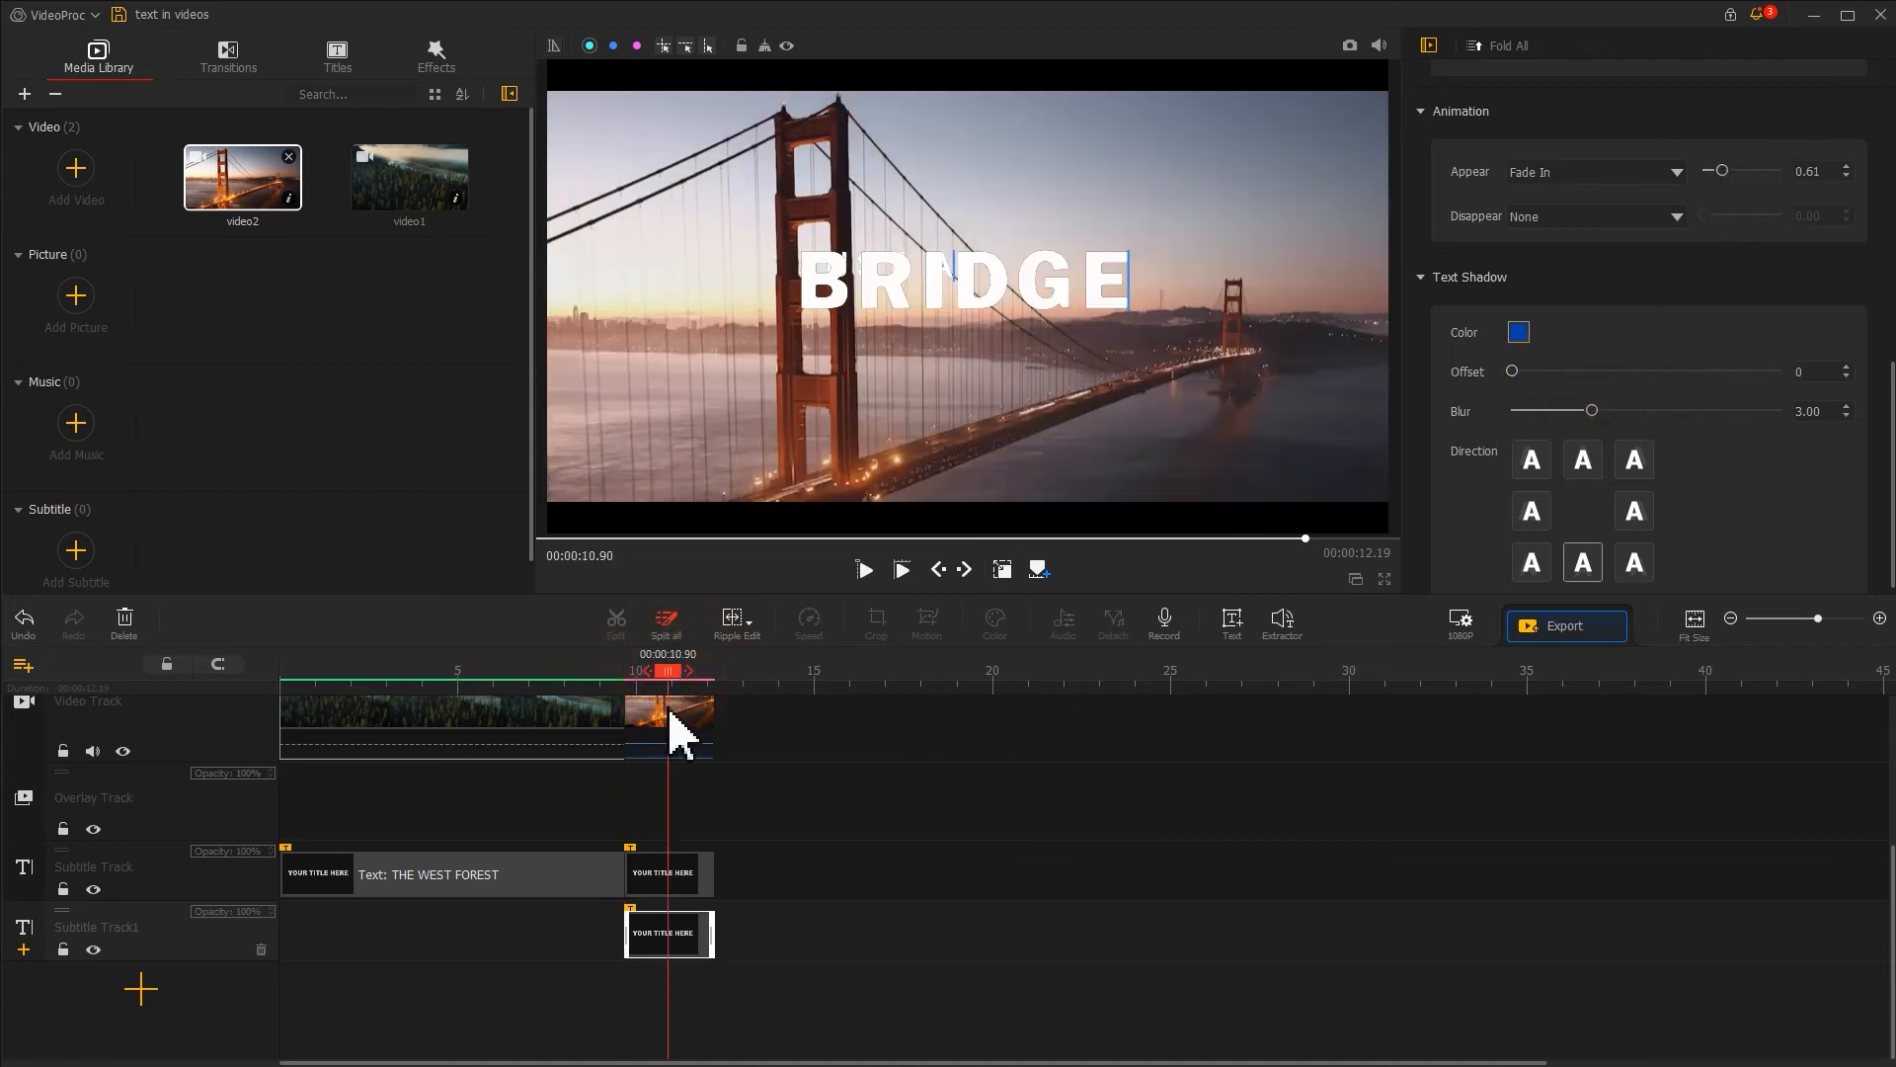
left_click(672, 874)
left_click(1002, 569)
left_click_drag(1007, 317, 1143, 283)
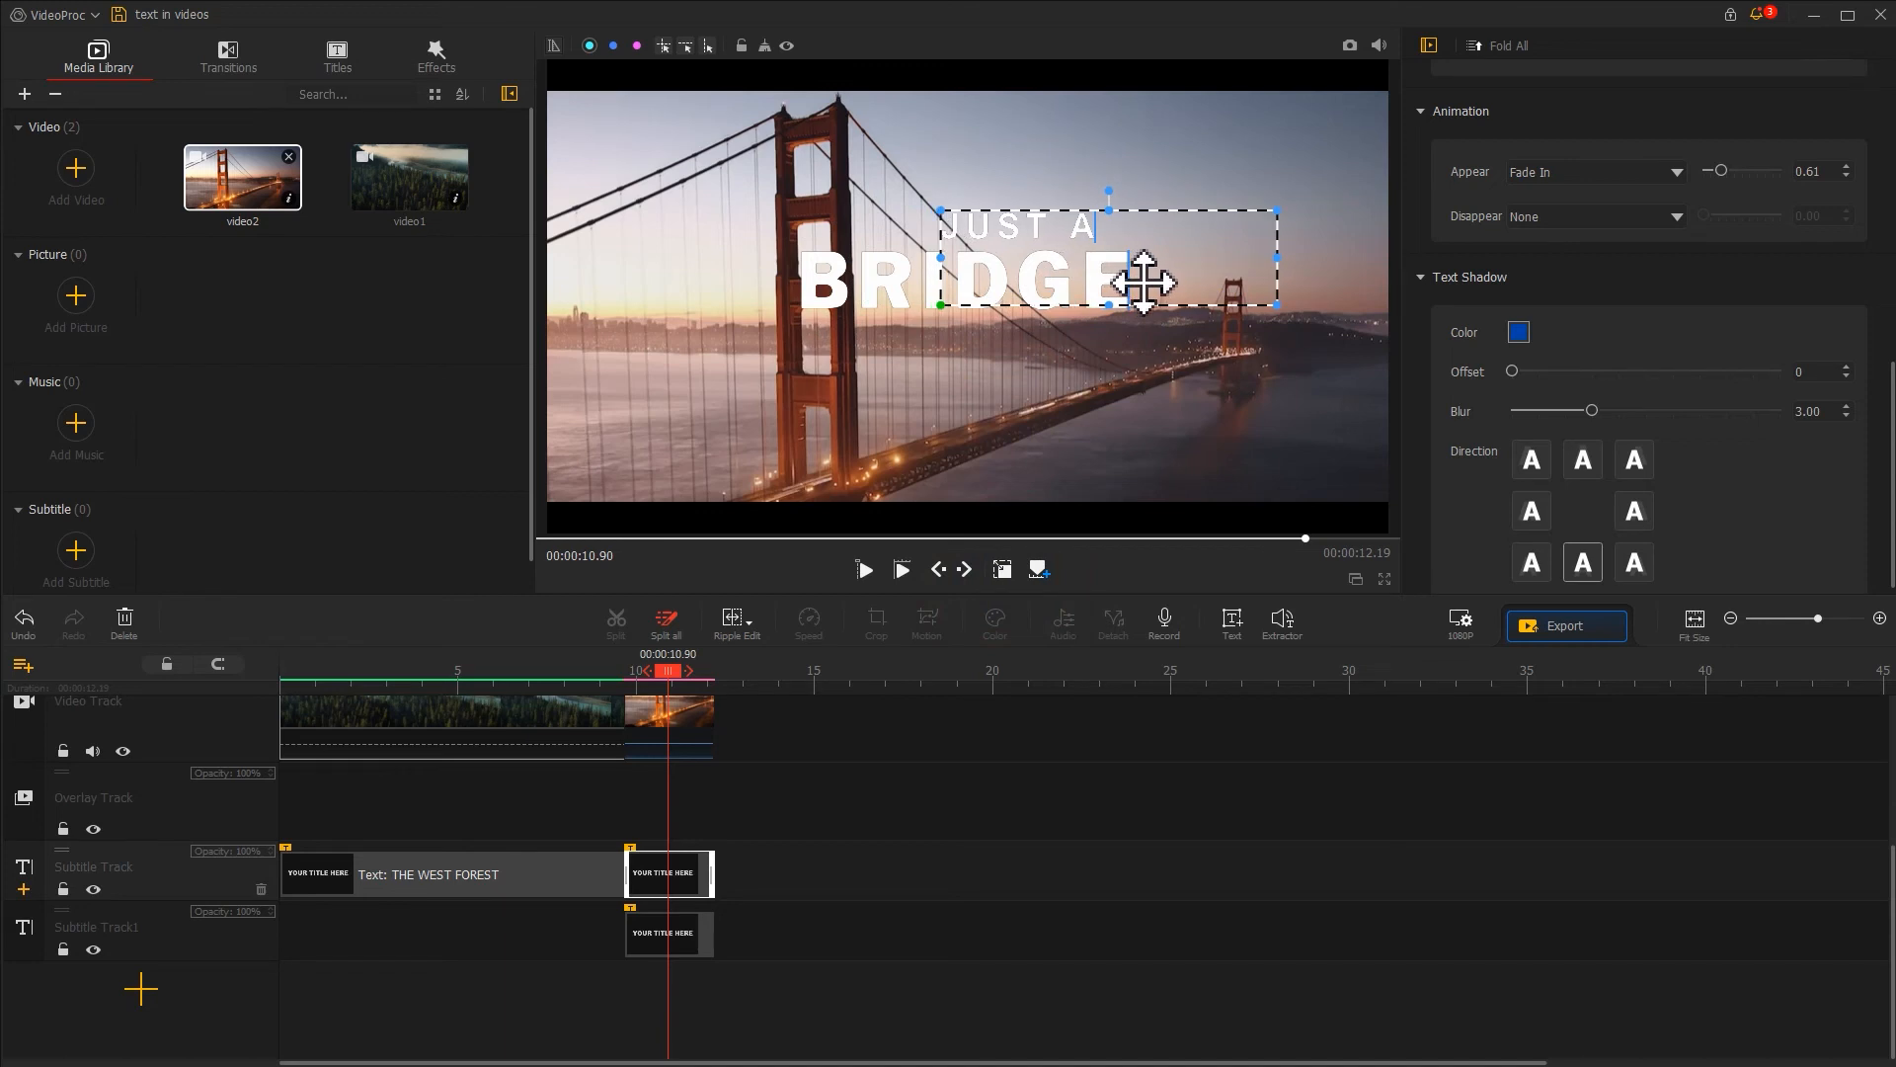
Move the BRIDGE title directly beneath JUST A, aligning their starting edges
left_click(680, 931)
left_click(1002, 568)
left_click_drag(1018, 296, 1148, 302)
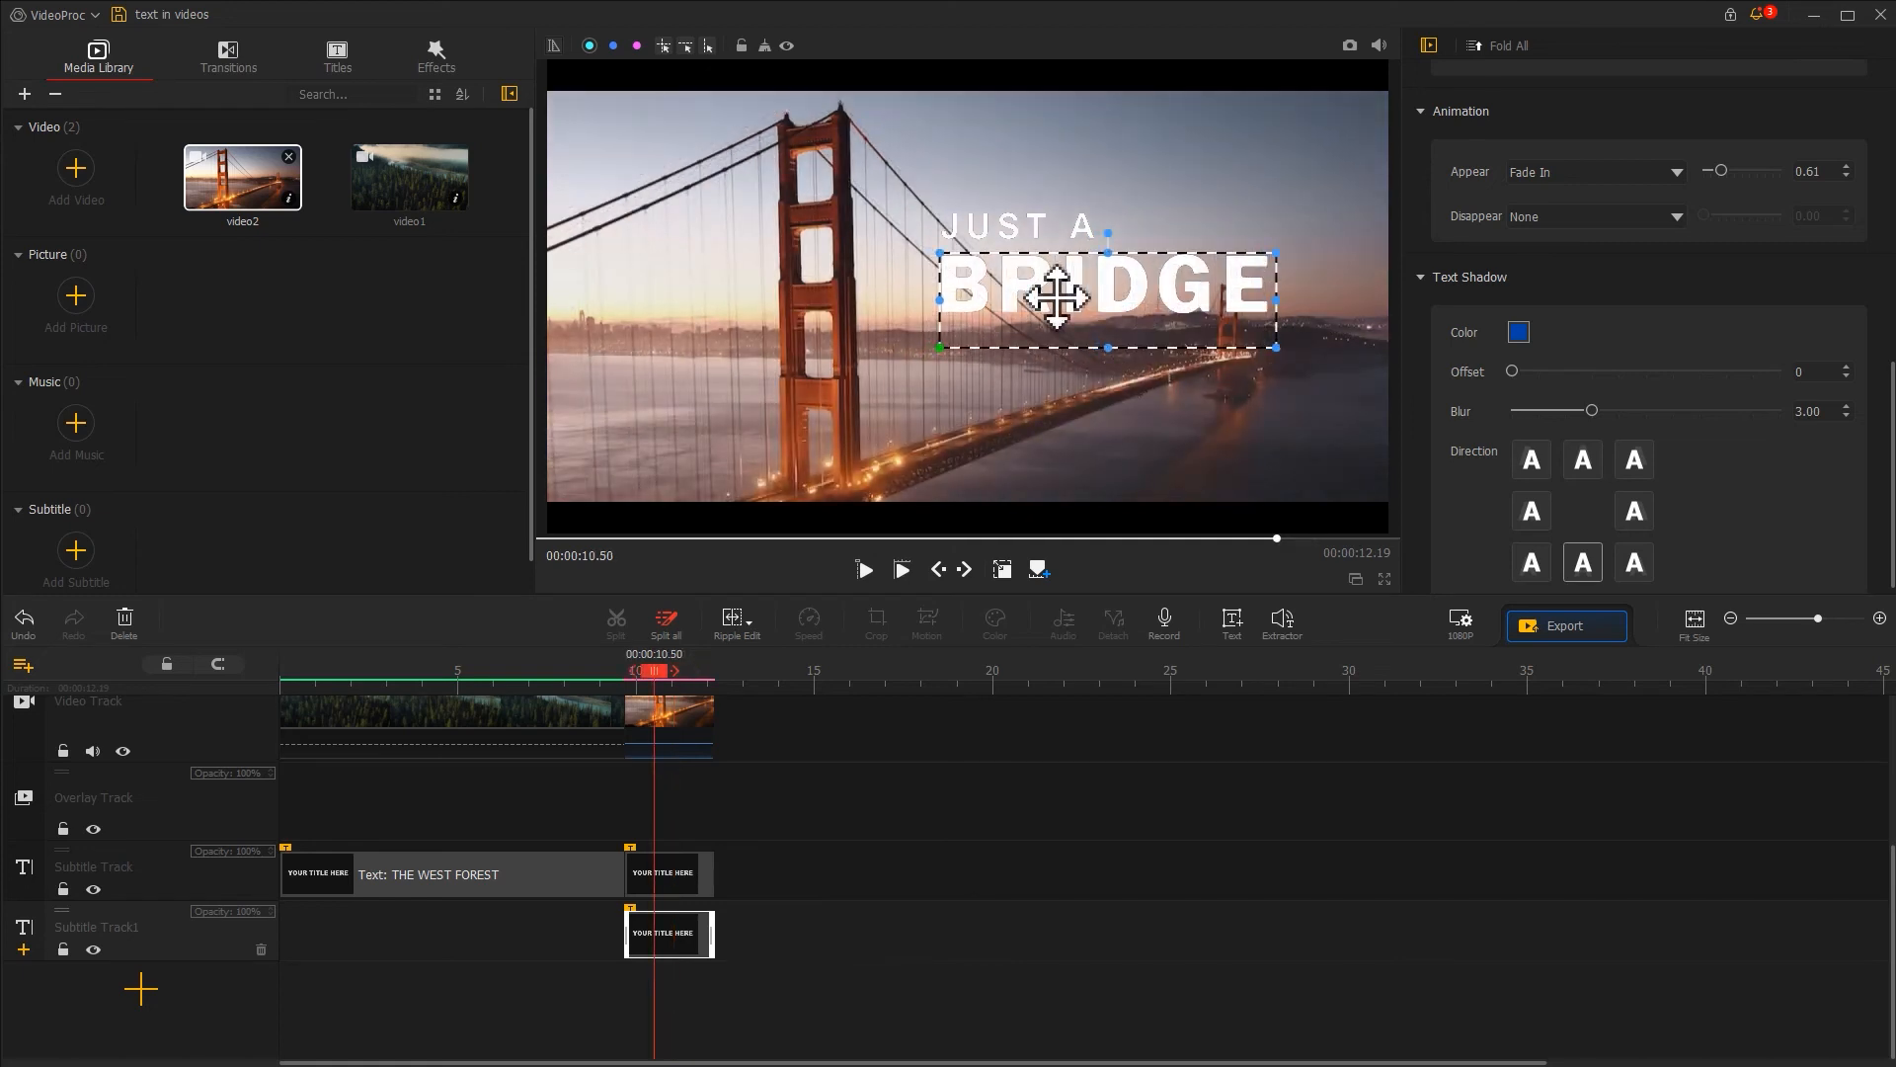